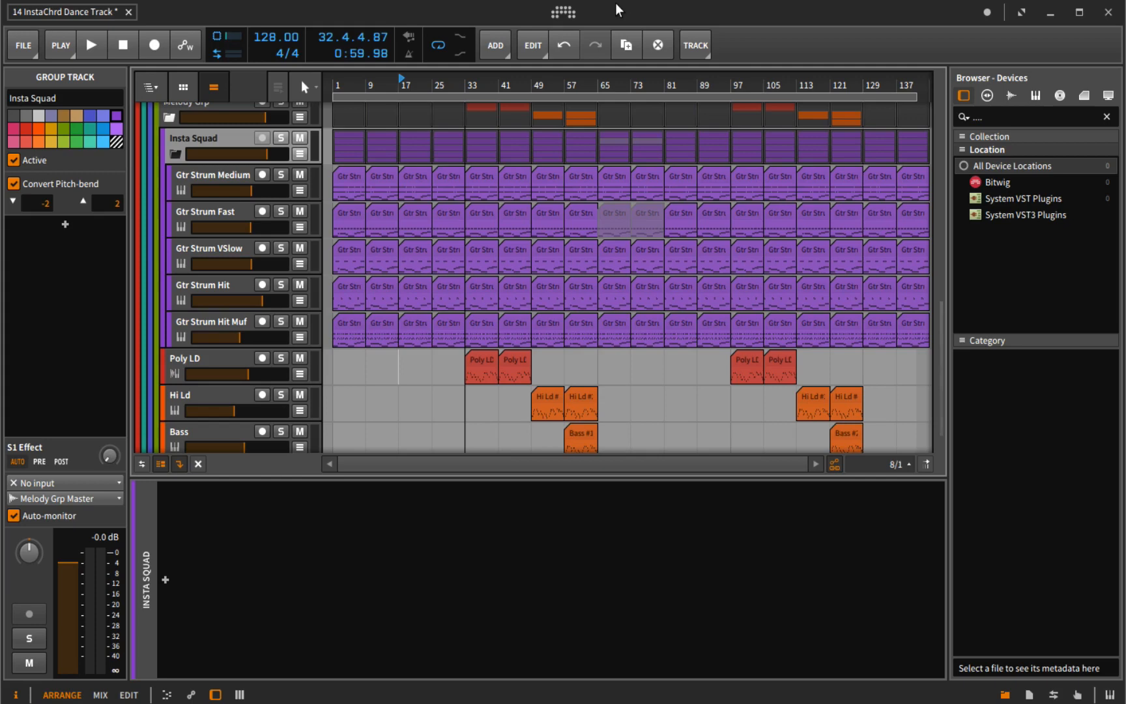
- Solo the Insta Squad group, play it from bar 17 to audition the guitar strums, and unsolo it
left_click(282, 138)
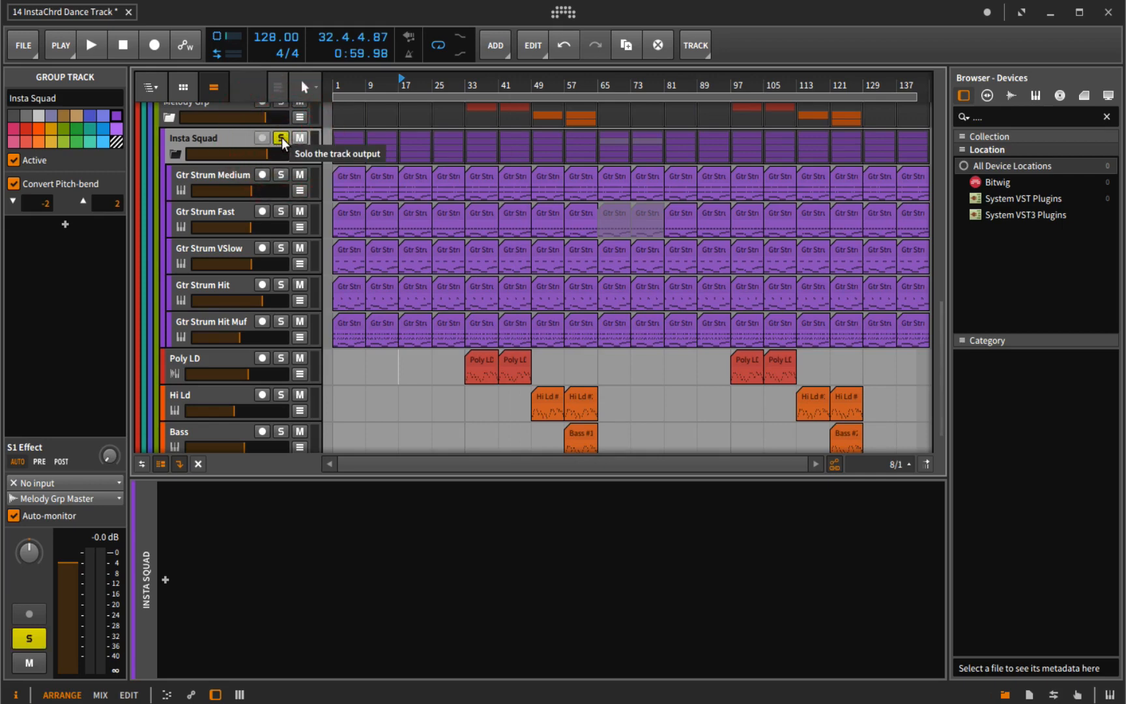
key("space")
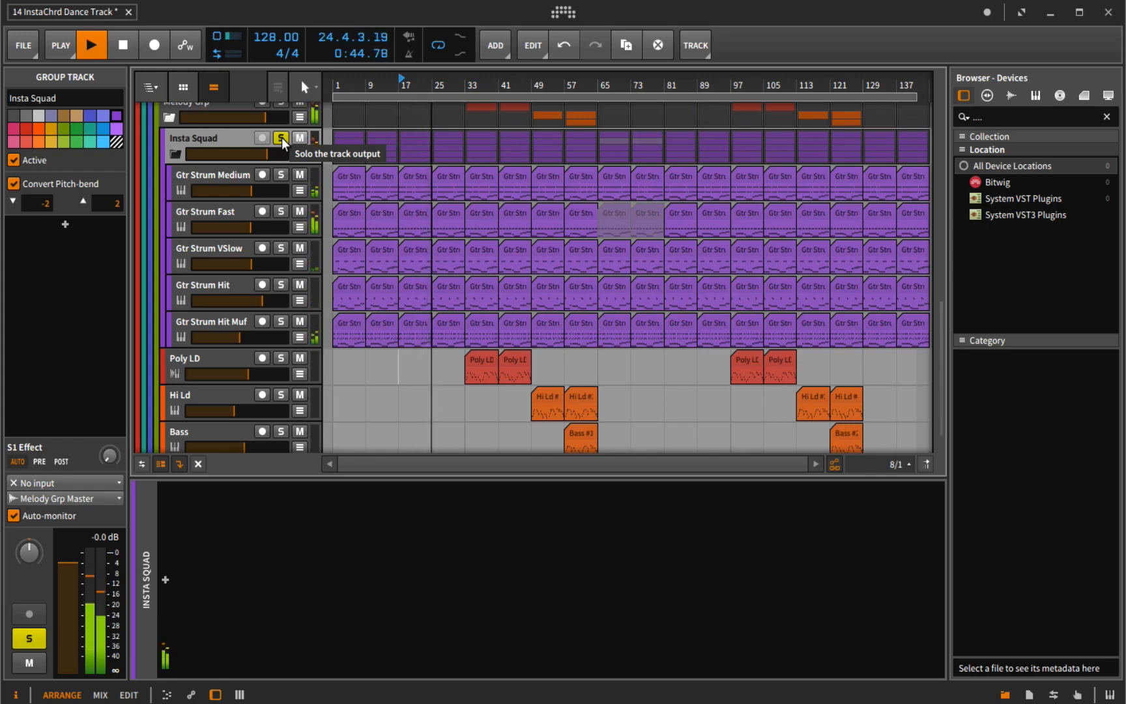
key("space")
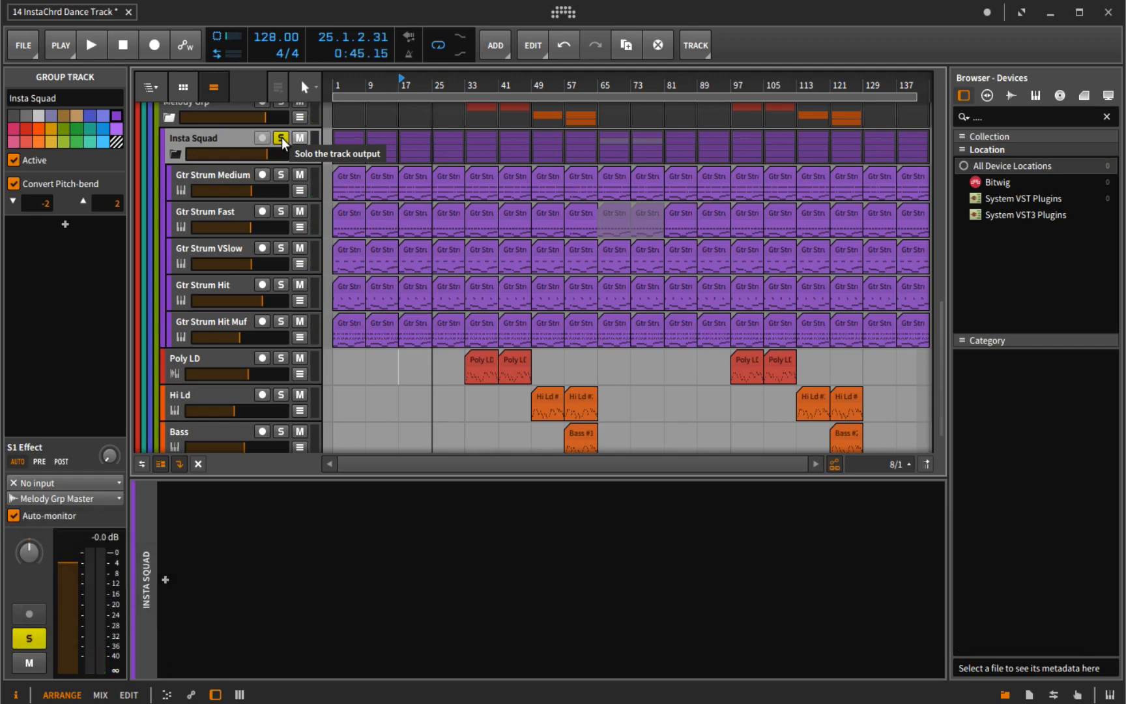
left_click(282, 137)
- Solo the Gtr Strum Medium track within the Insta Squad group and play it with its Instachord window open
left_click(189, 180)
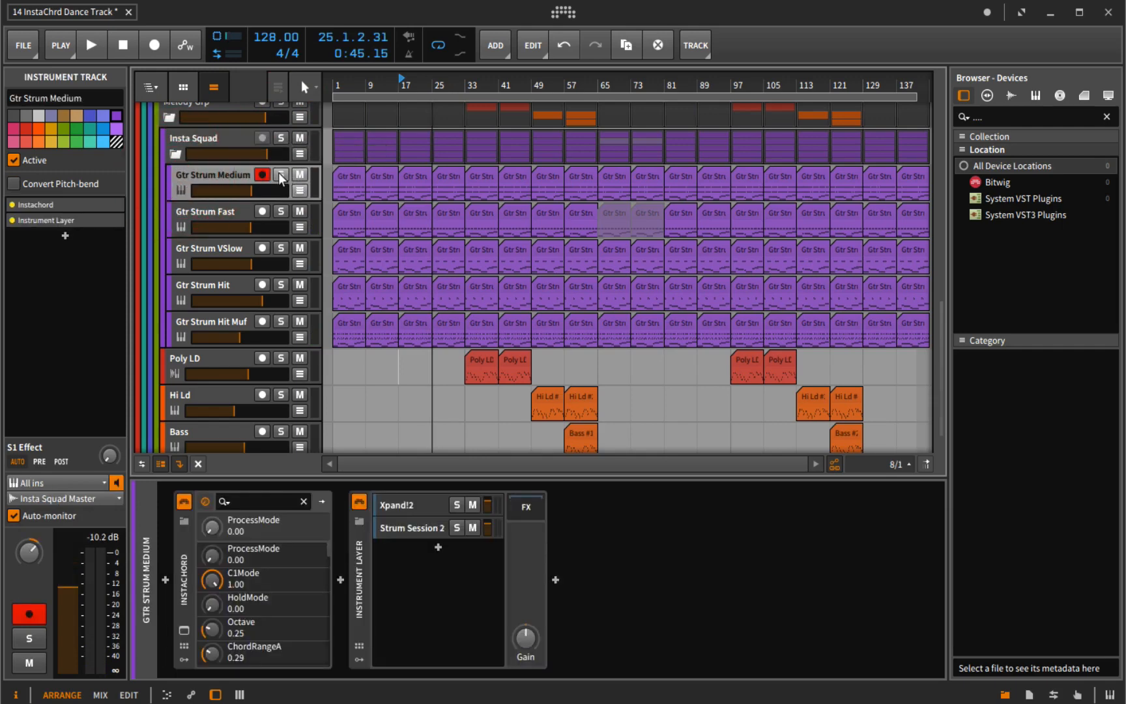
left_click(281, 138)
left_click(282, 174)
key("space")
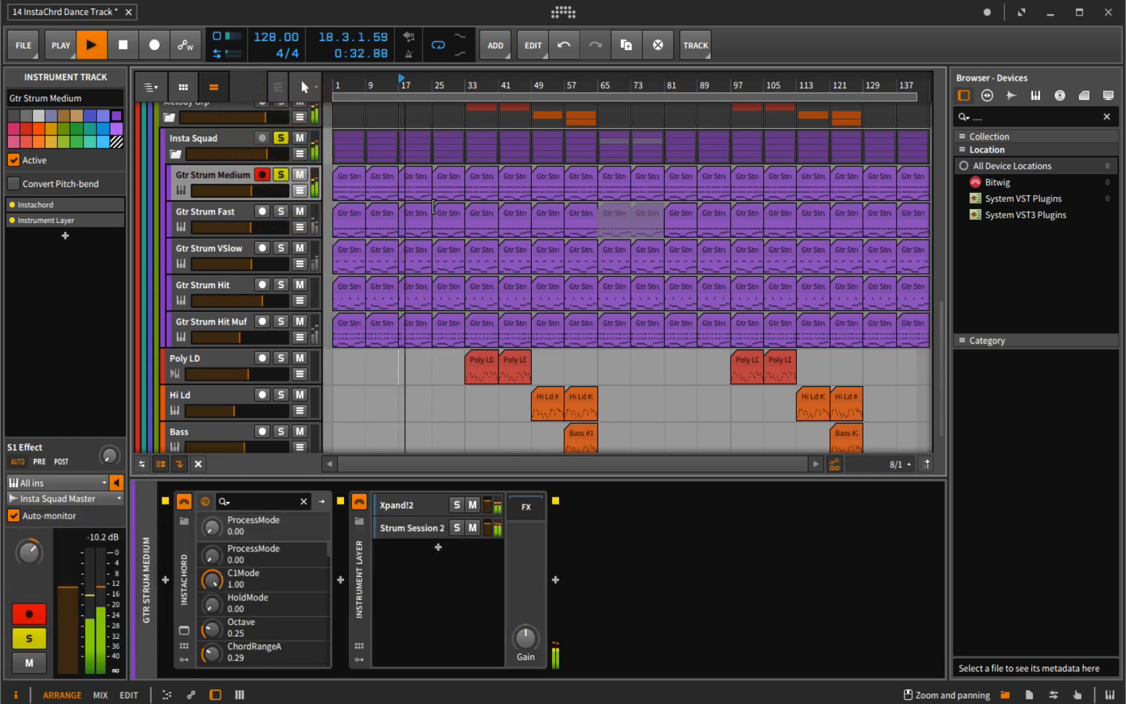
left_click(185, 630)
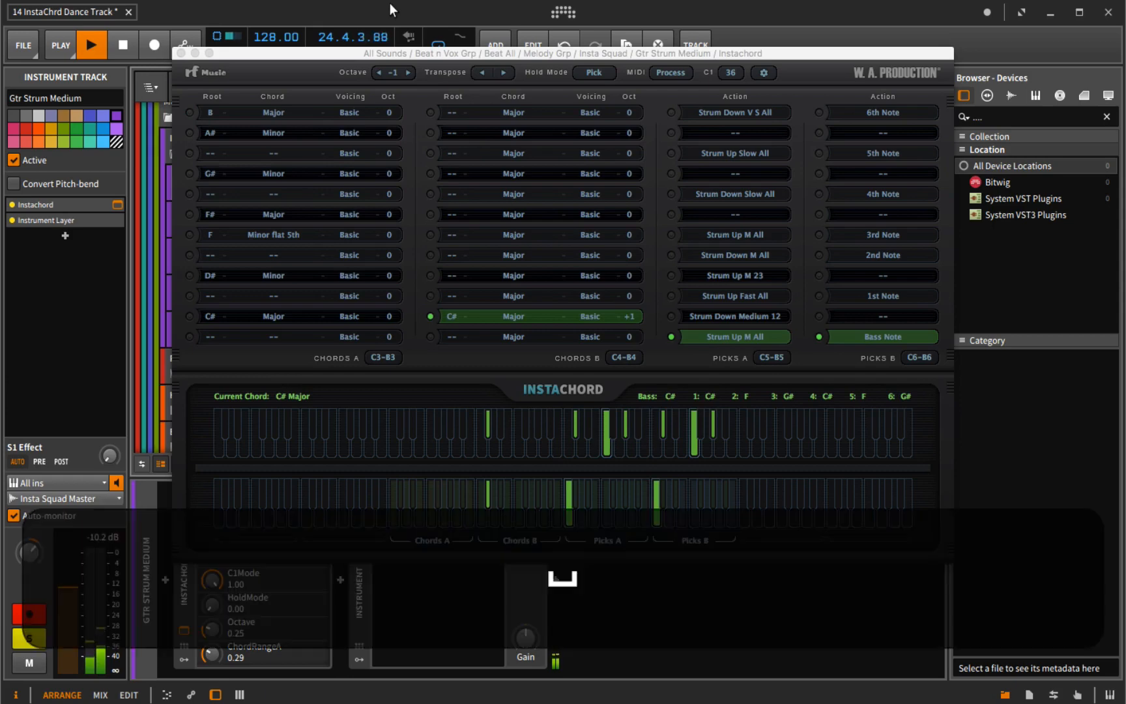
key("space")
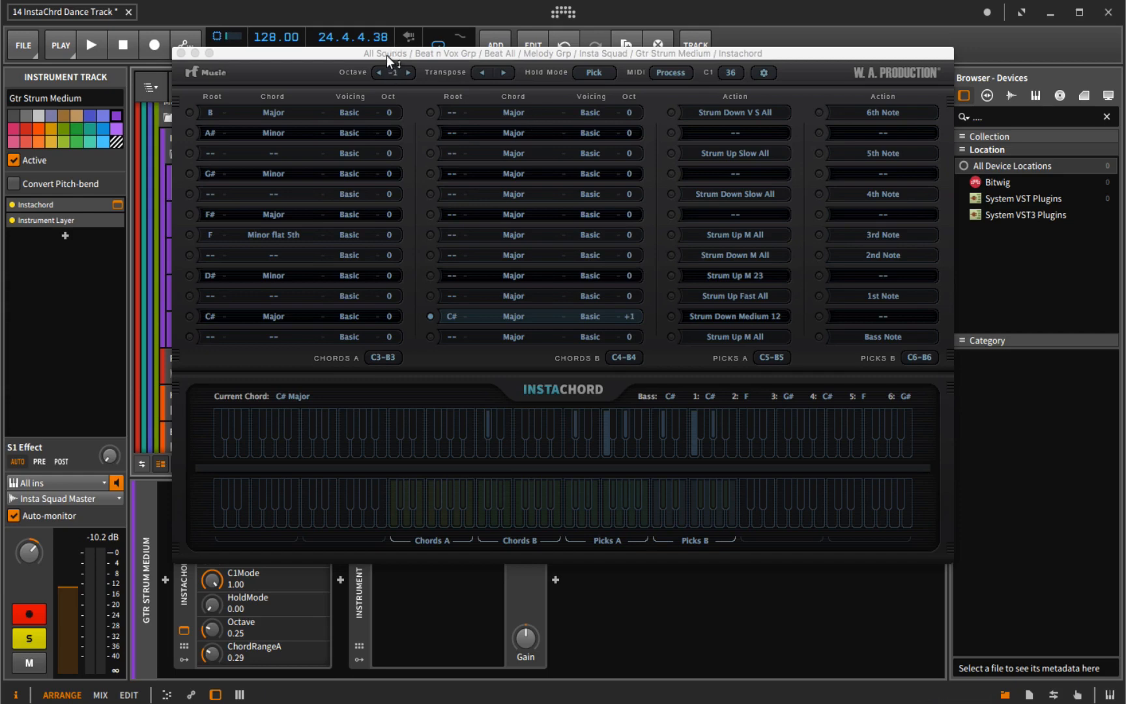
- Replay Gtr Strum Medium from bar 17 and move its Instachord window aside to uncover the arrangement clips
left_click_drag(345, 54, 359, 50)
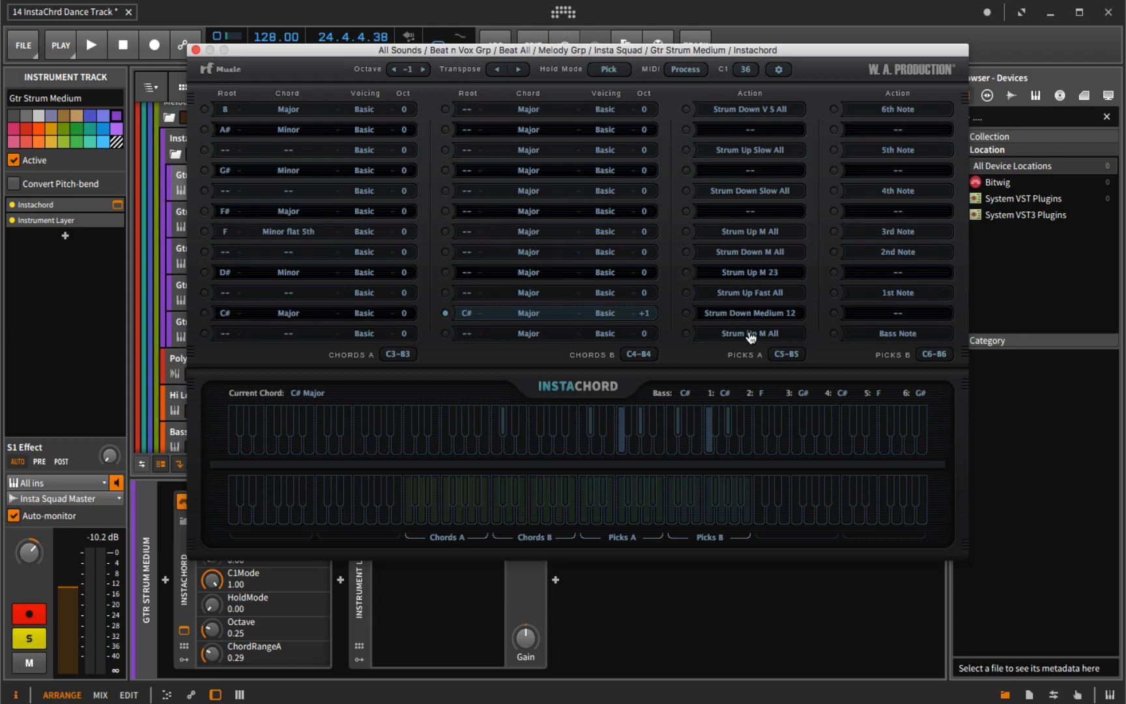
left_click(594, 150)
left_click(640, 50)
key("space")
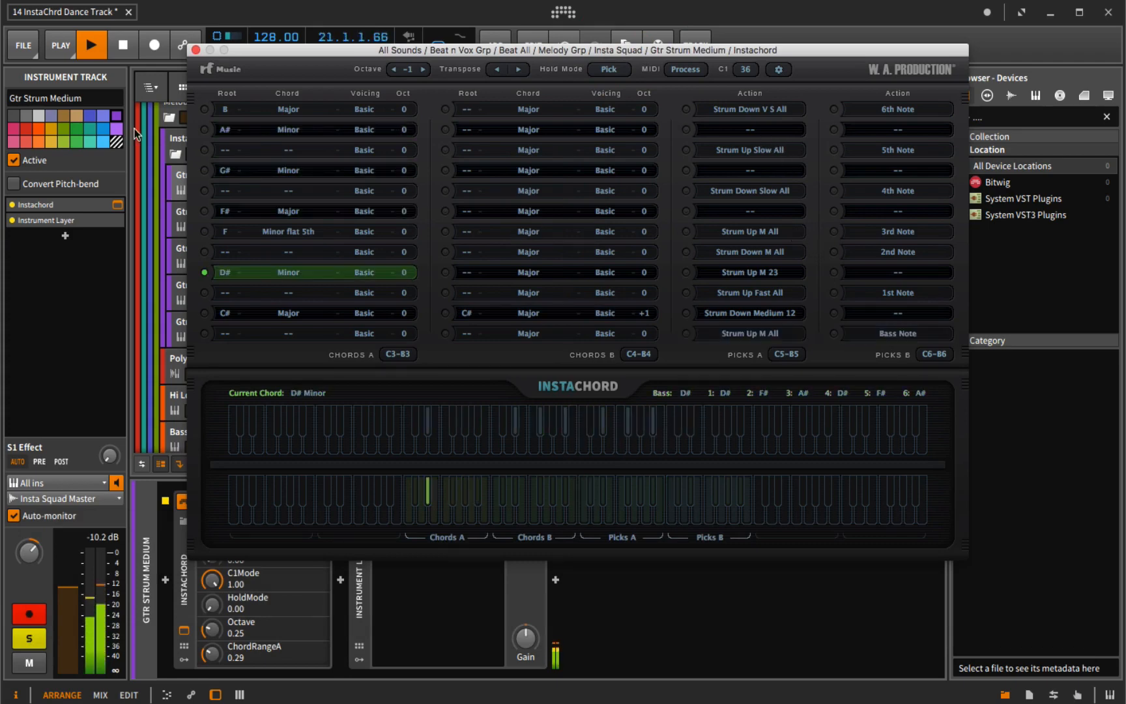
left_click_drag(247, 51, 724, 67)
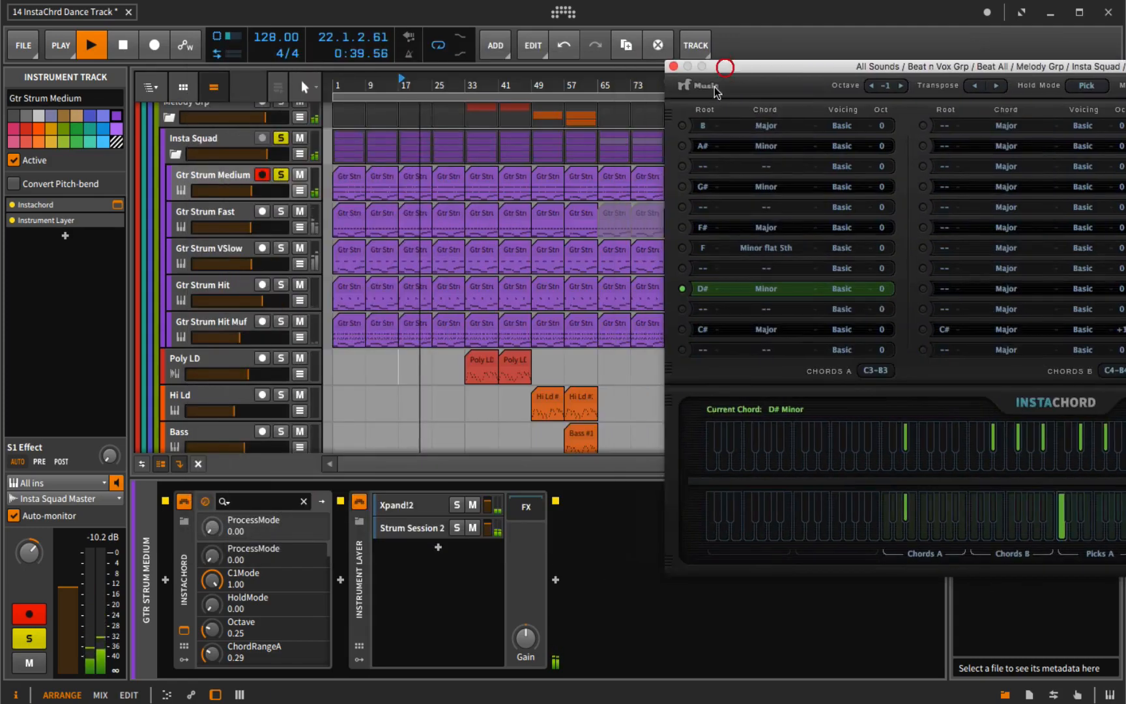
- Stop playback and open the Gtr Strum Medium clip at bar 17 in the full note editor, clear of the Instachord window
left_click(412, 176)
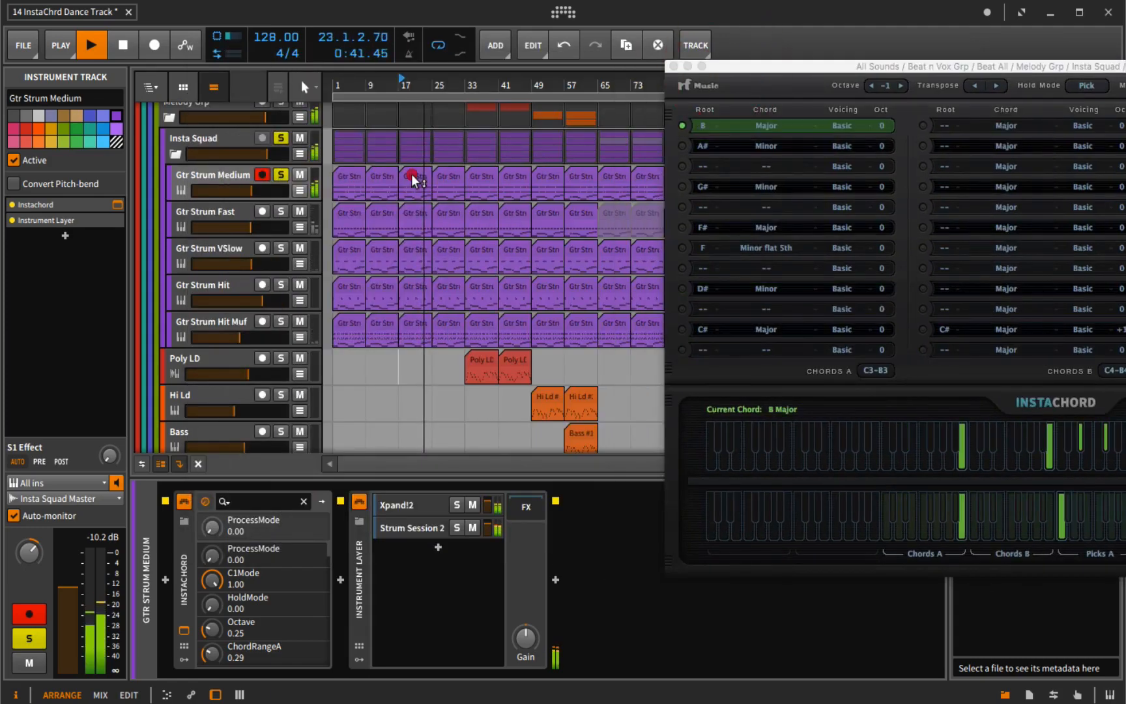
double_click(411, 176)
key("space")
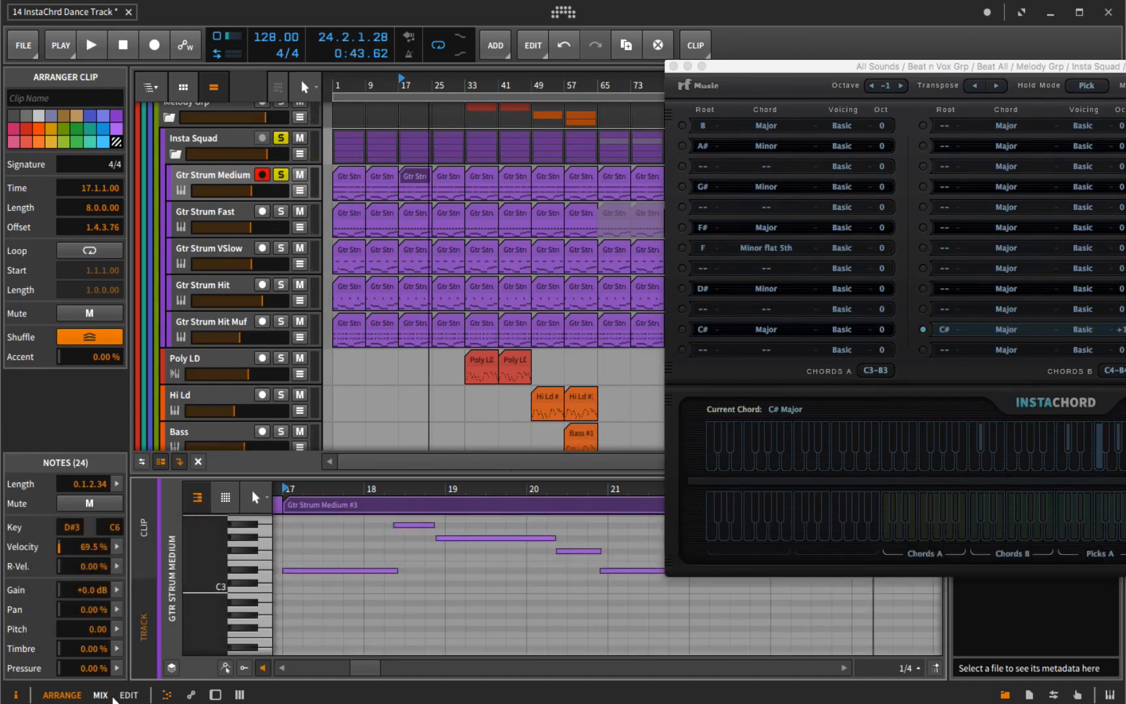
left_click(128, 695)
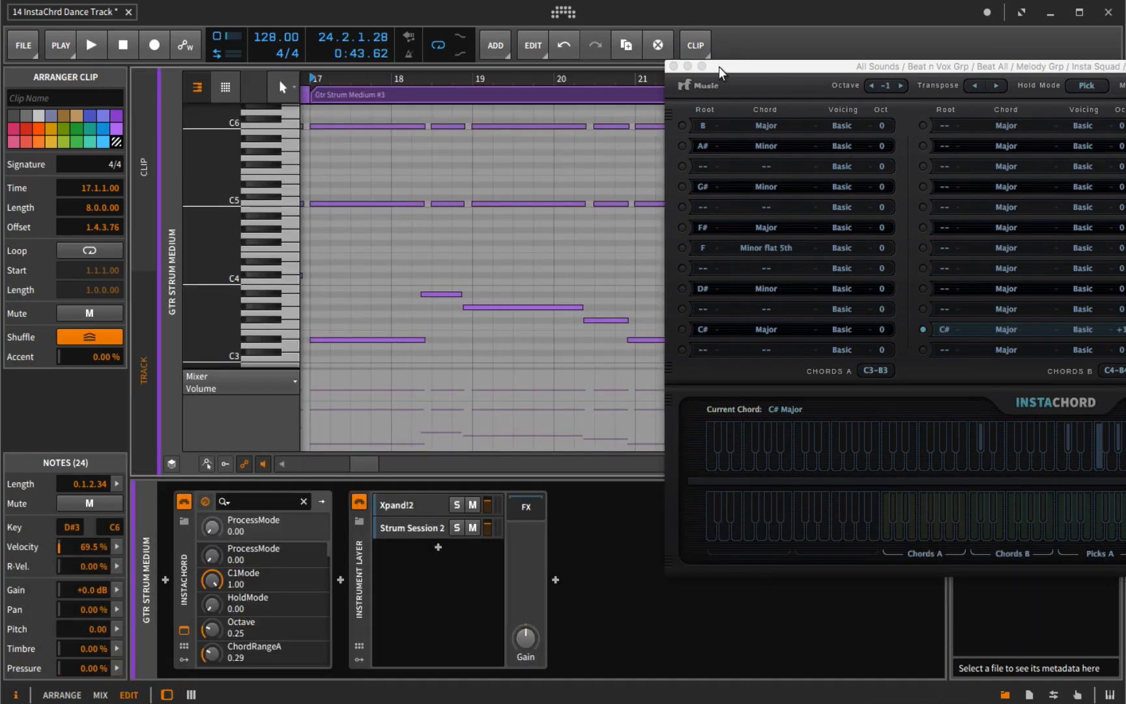
left_click_drag(719, 72, 1011, 247)
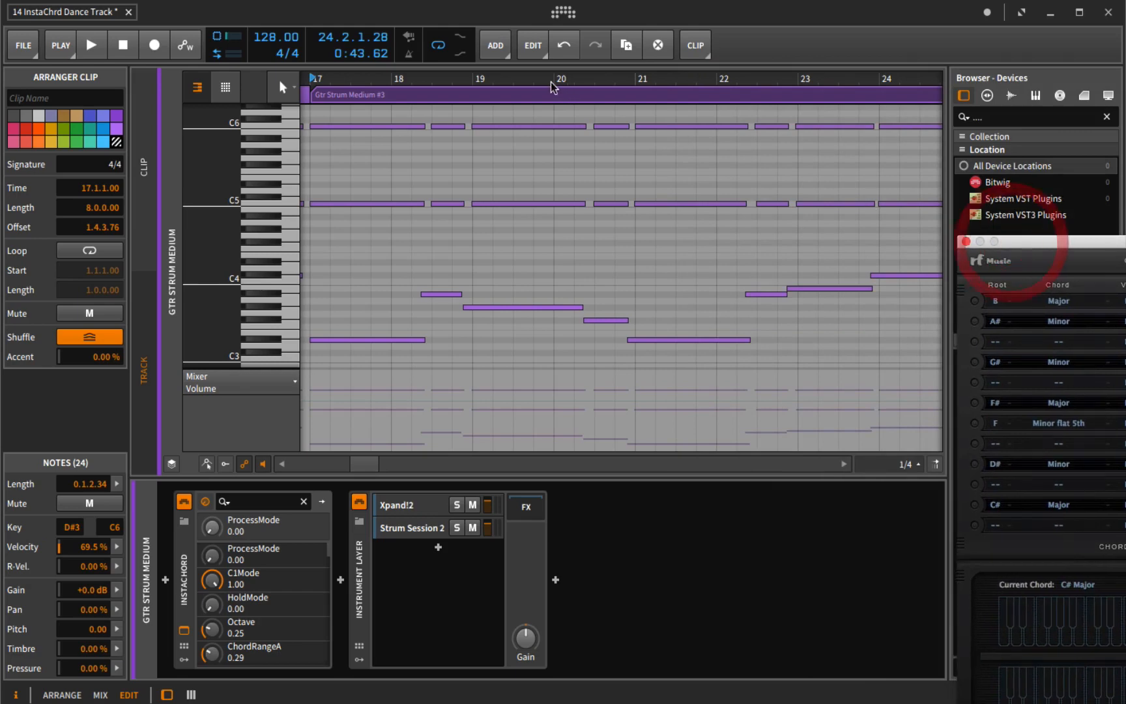
- Play the Gtr Strum Medium notes from bar 17 to examine the chord and strum trigger notes
left_click(545, 78)
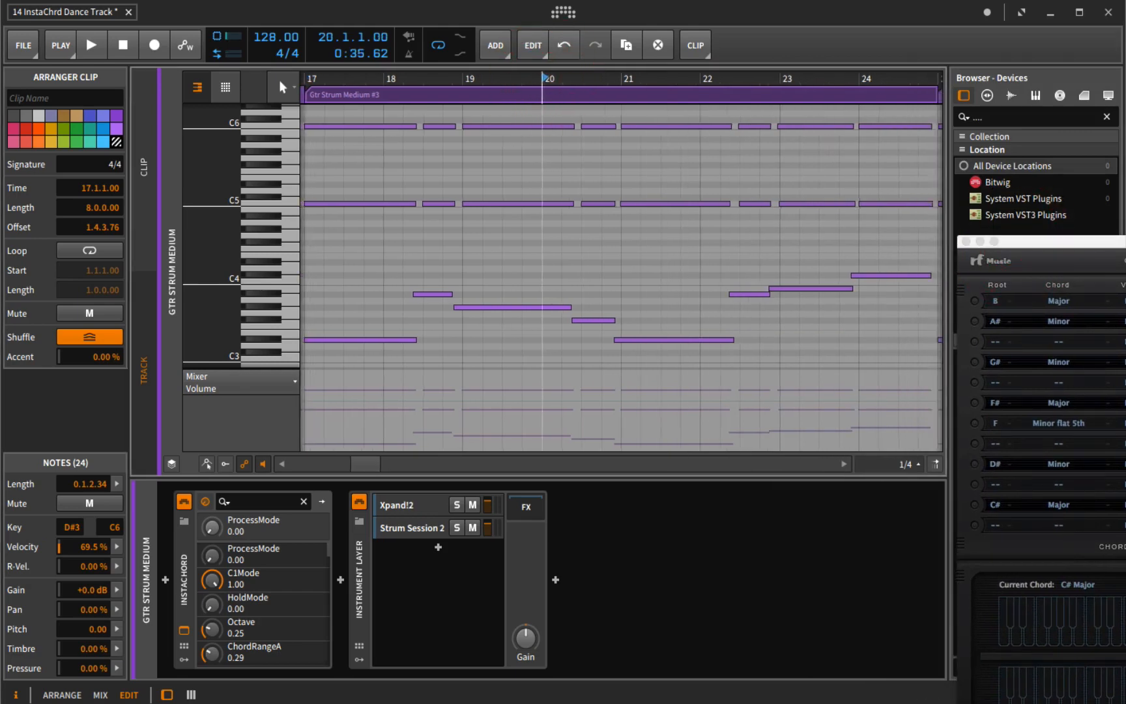
scroll(545, 78, "down", 3)
left_click(464, 78)
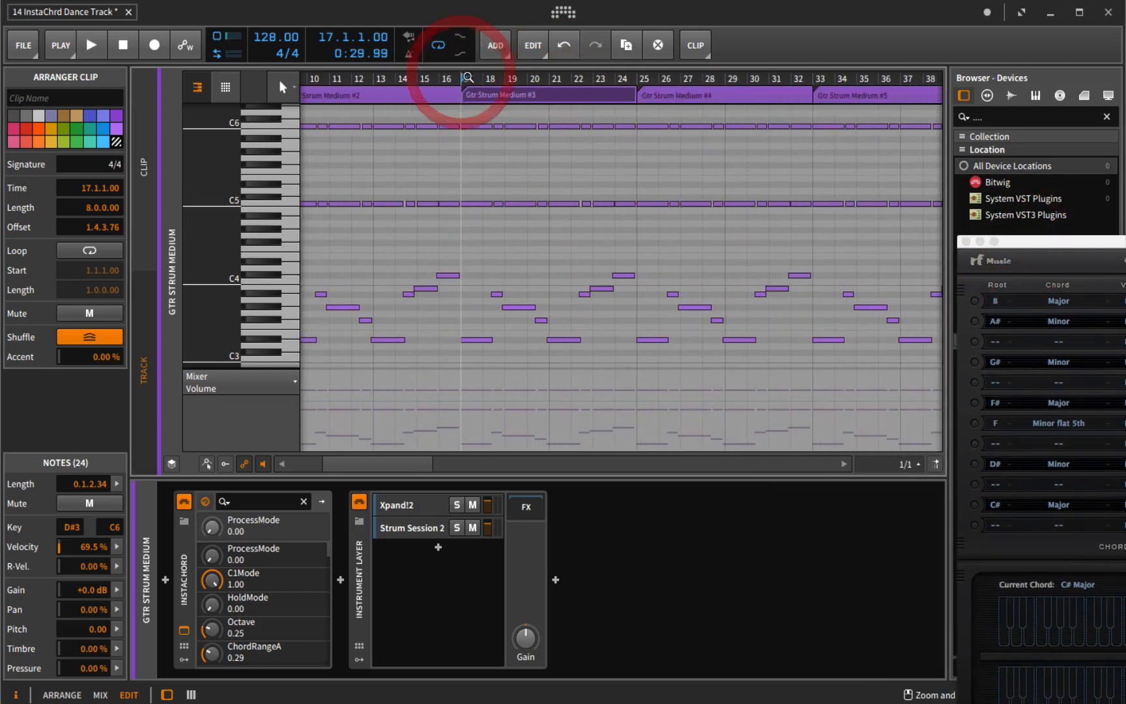
key("space")
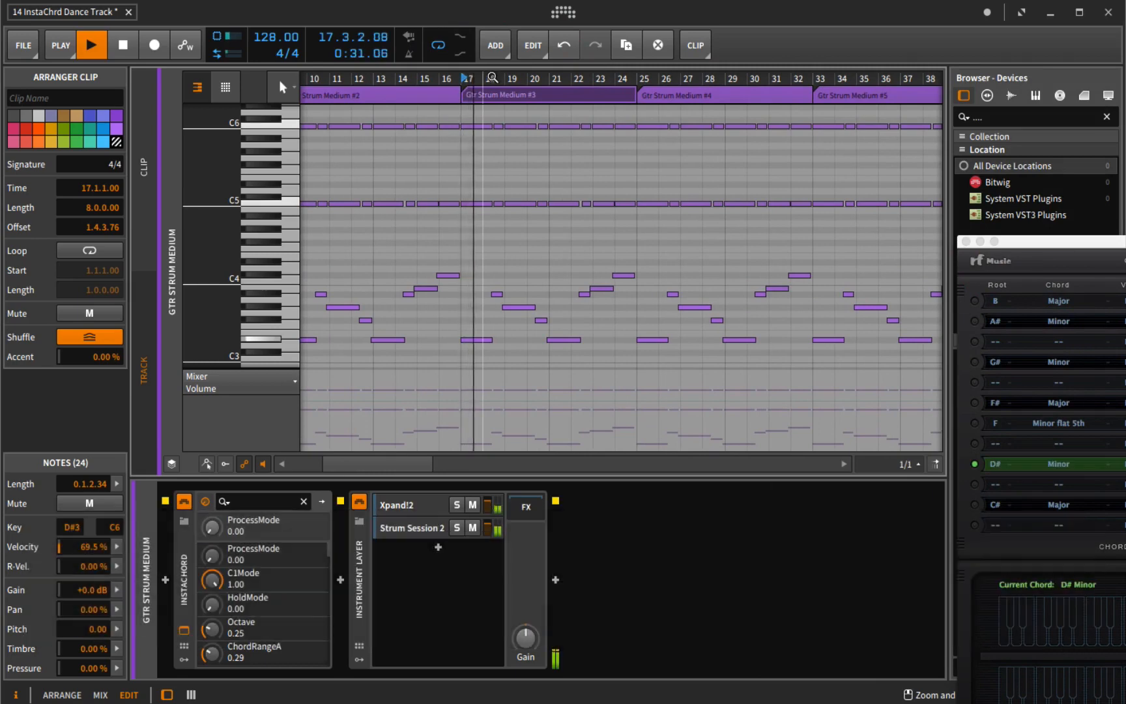
scroll(558, 203, "up", 1)
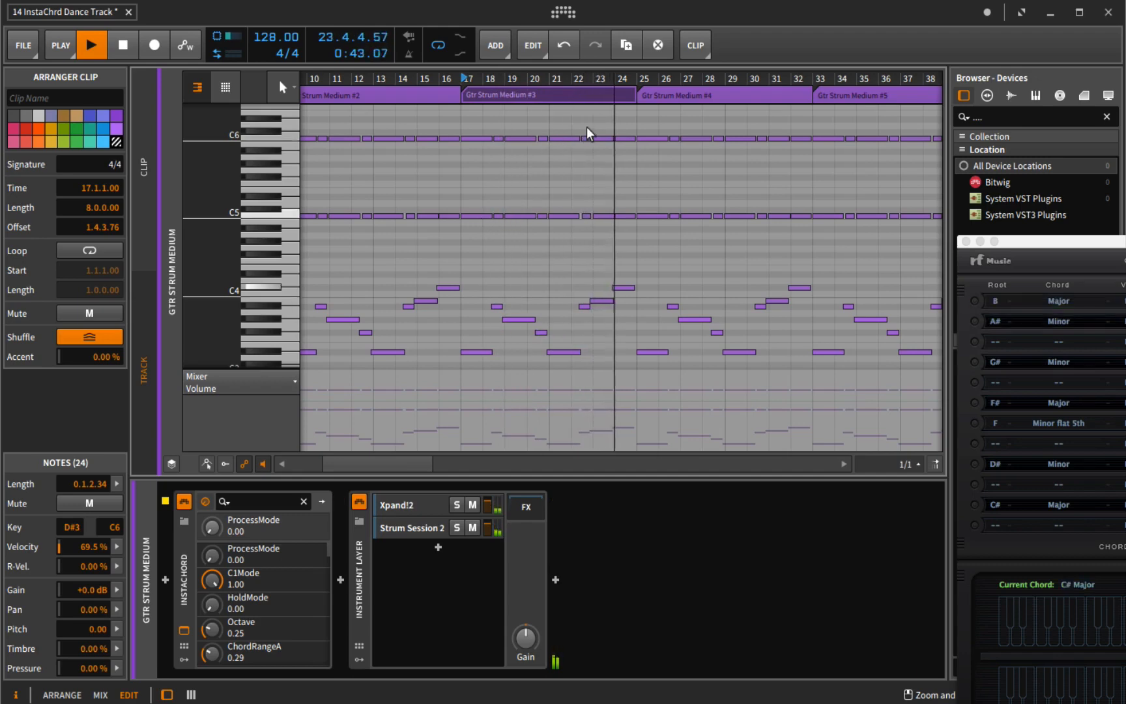
key("space")
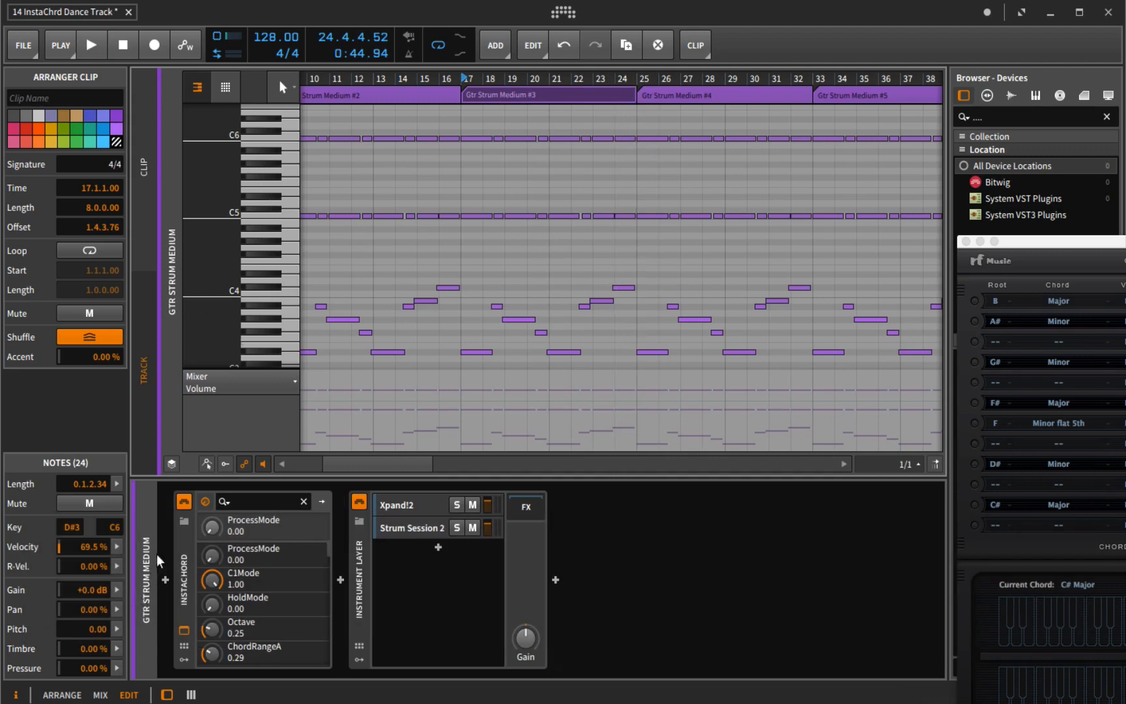
- Return to the arrangement, record-arm and solo only the Gtr Strum Fast track, and play it from bar 17
left_click(62, 695)
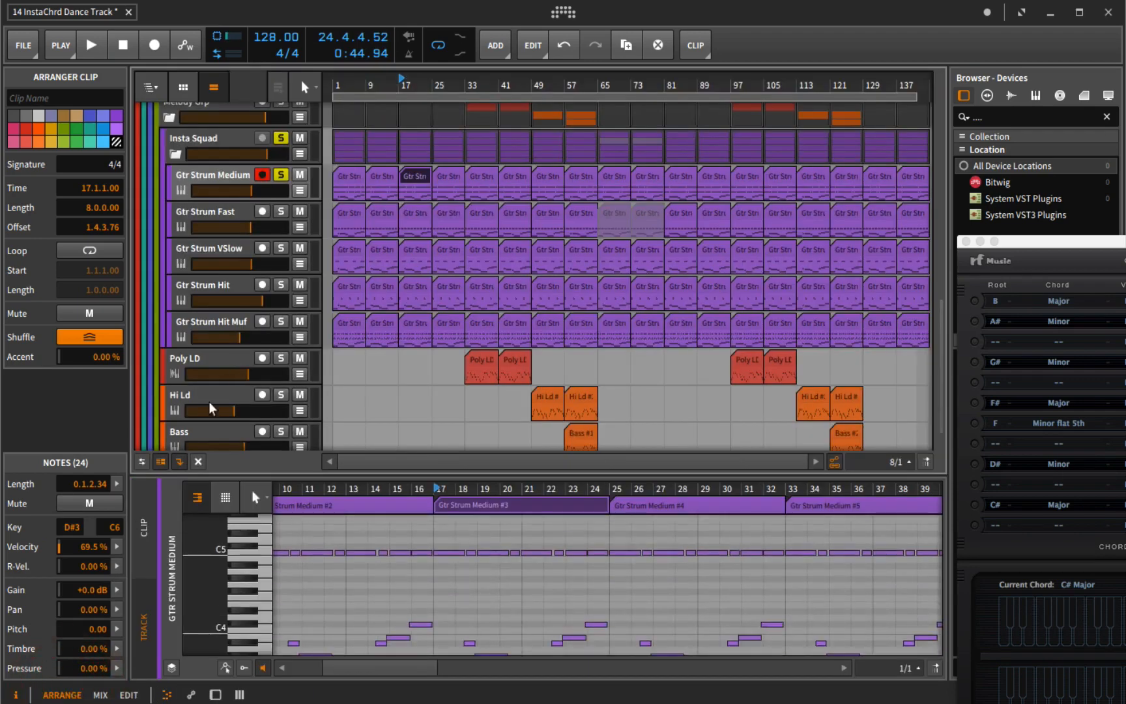
left_click(262, 212)
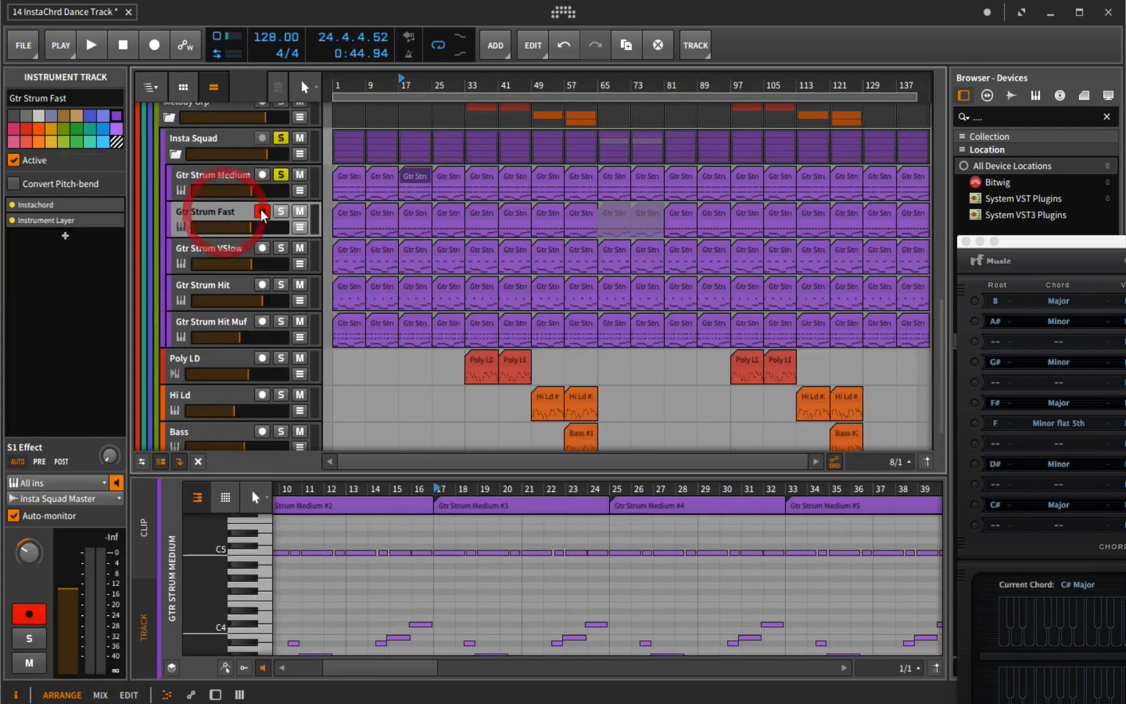
left_click(282, 211)
key("space")
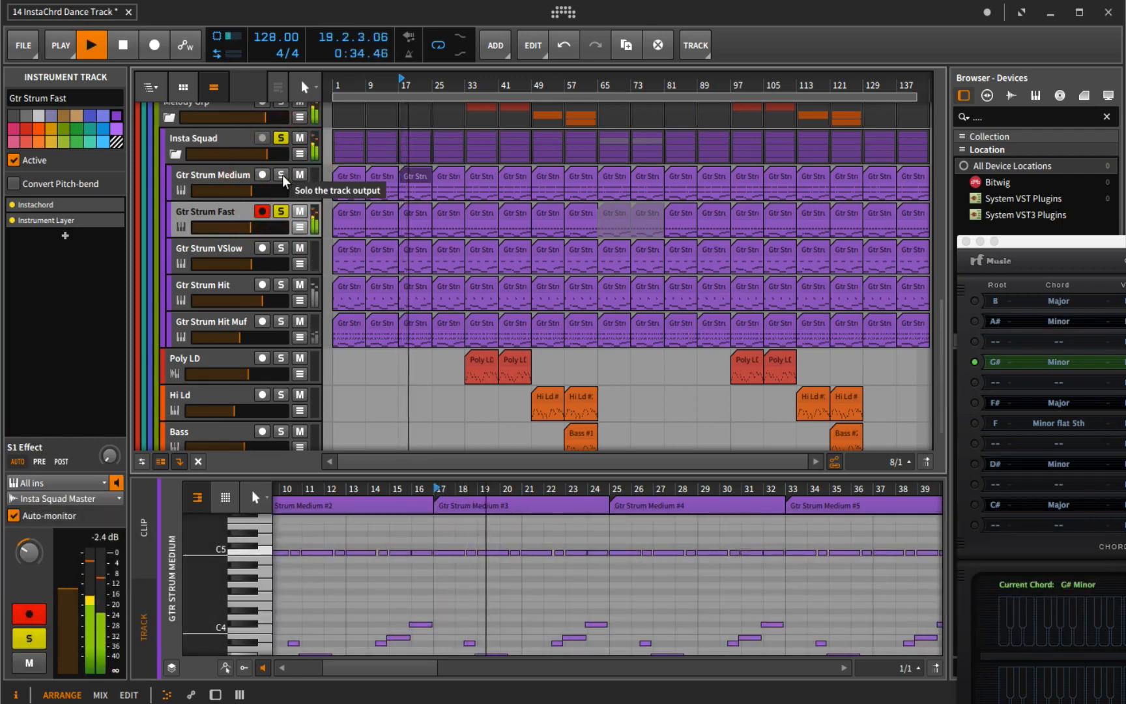
- Open the Instachord window of Gtr Strum Fast, close the Gtr Strum Medium one, and stop playback
left_click(239, 211)
left_click(239, 212)
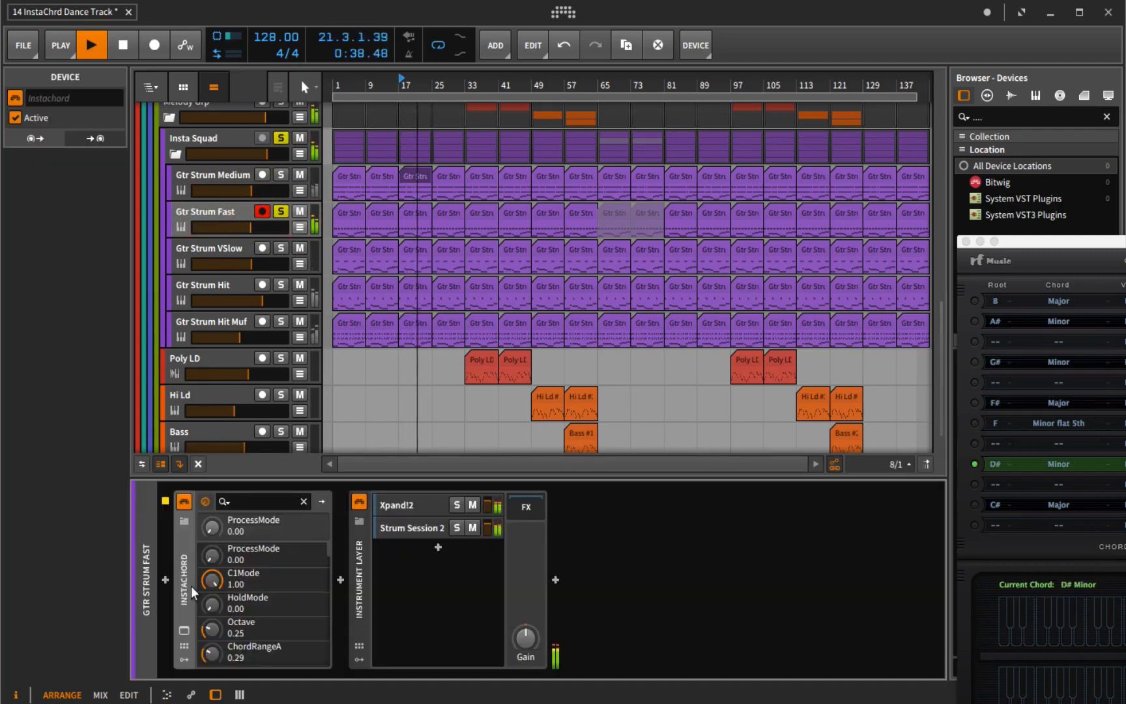
left_click(184, 630)
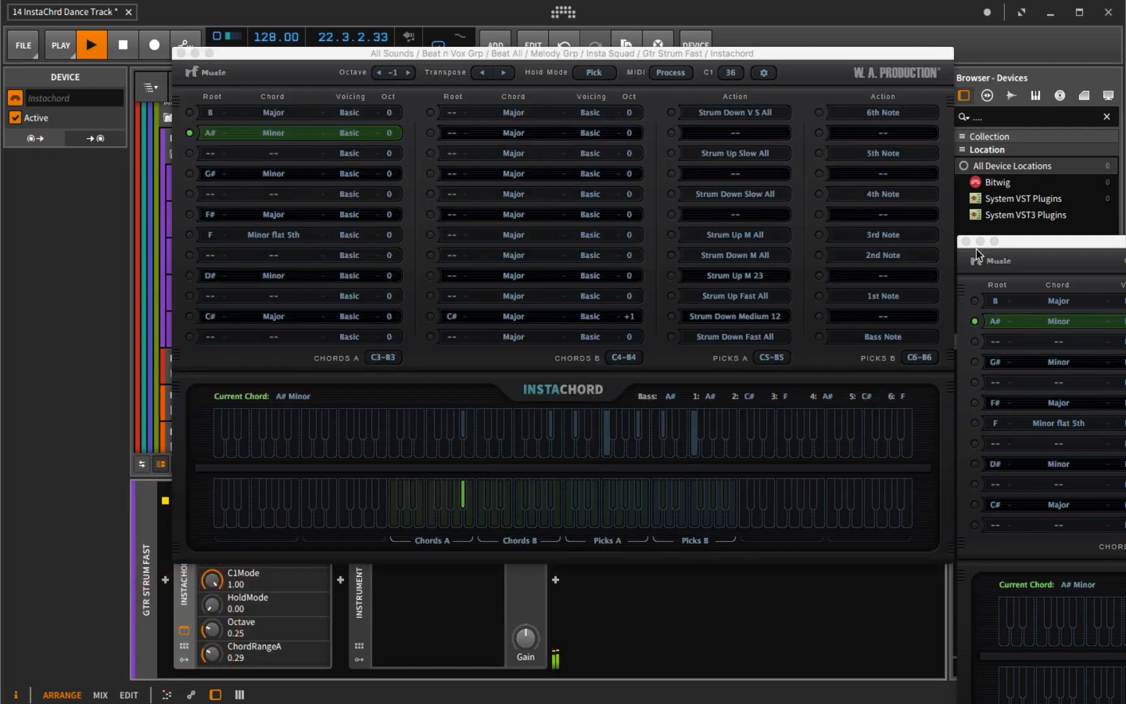
left_click(963, 243)
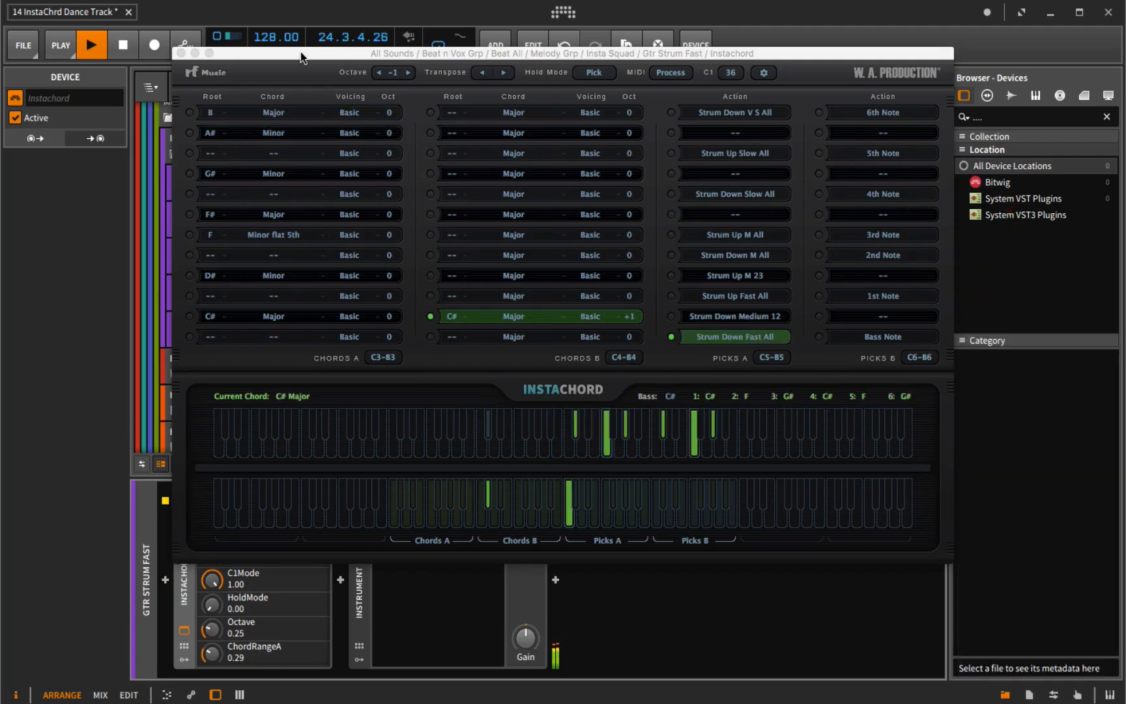
key("space")
- Position the Instachord window beside the track list and audition Gtr Strum Fast from bar 17 to examine its strum settings
left_click_drag(295, 54, 788, 44)
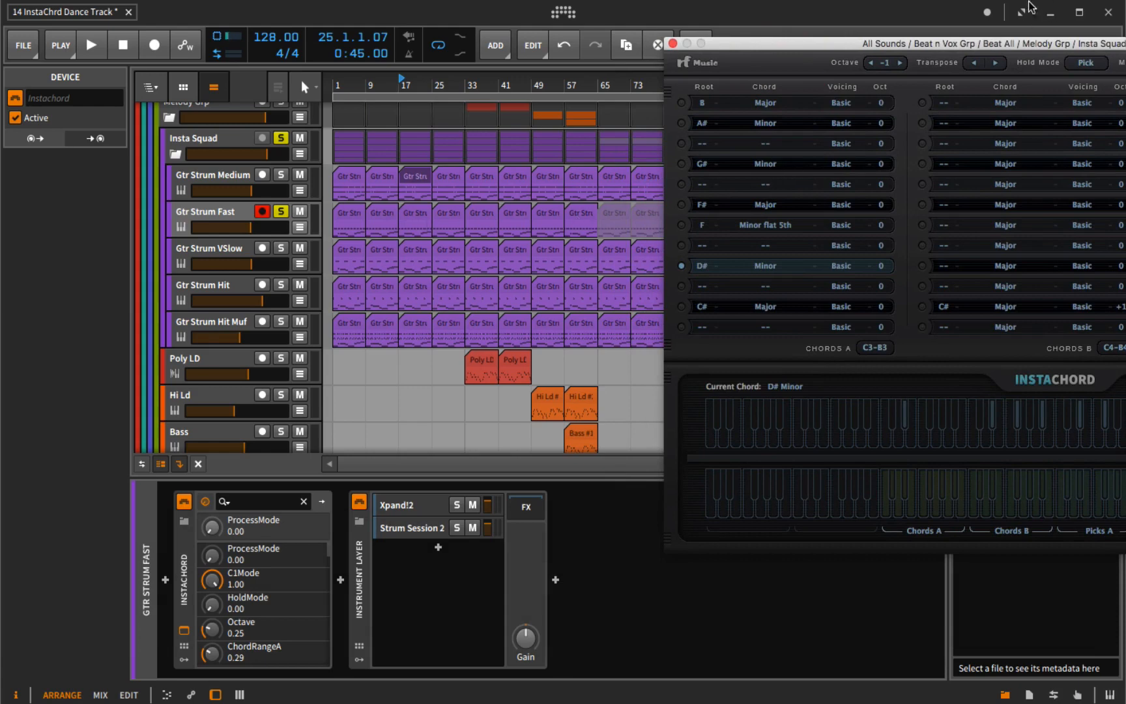
left_click_drag(977, 38, 651, 52)
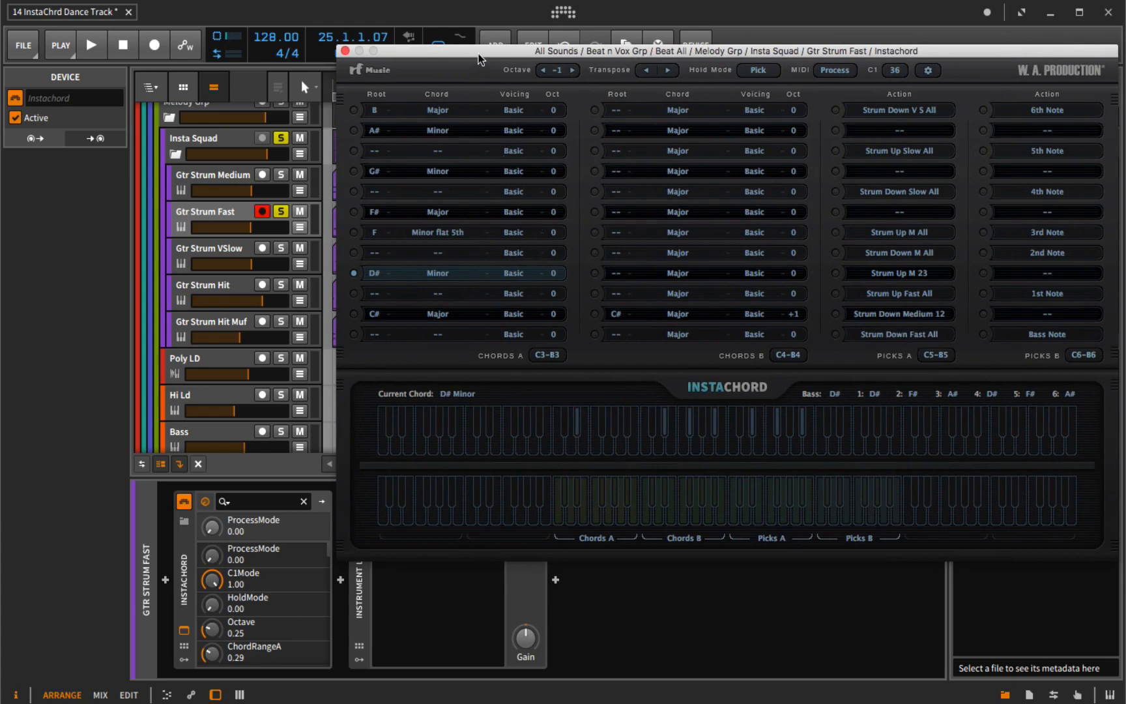
left_click_drag(476, 58, 764, 73)
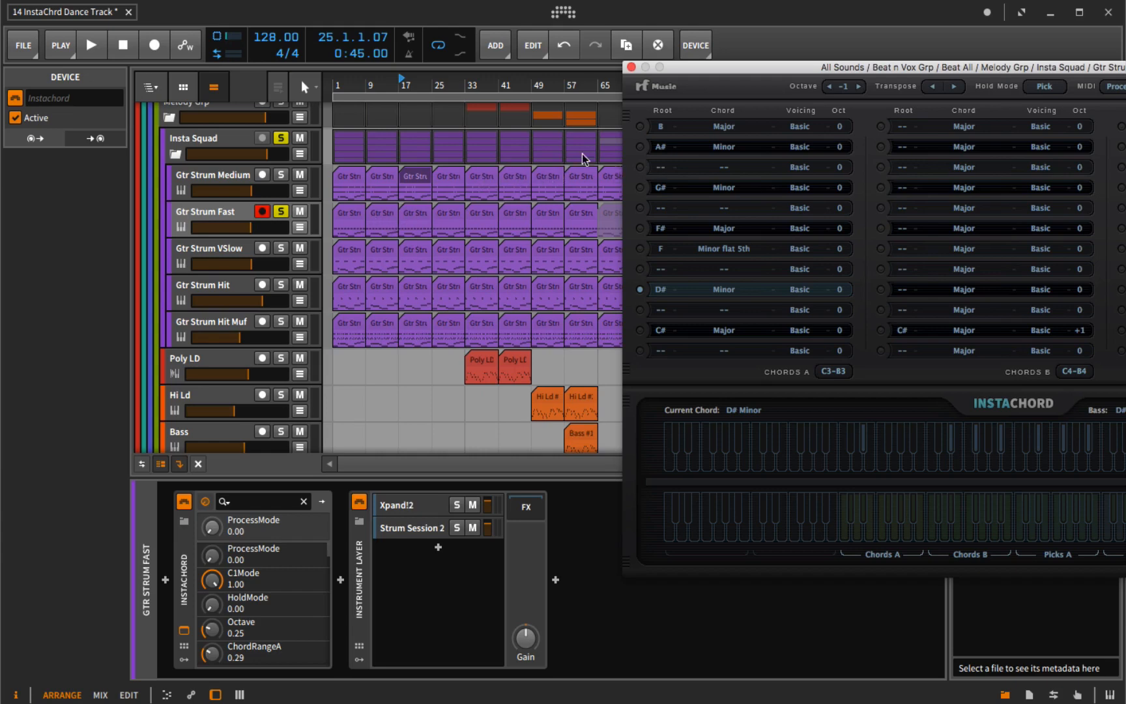
left_click_drag(822, 68, 555, 89)
key("space")
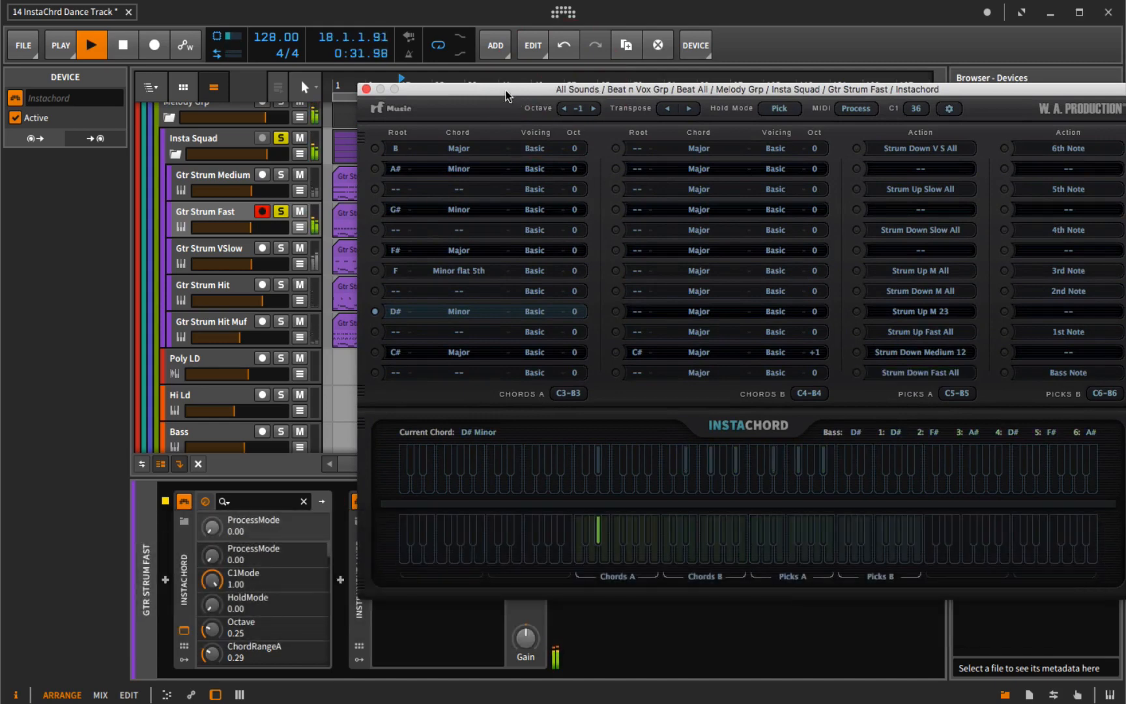
left_click_drag(506, 95, 604, 84)
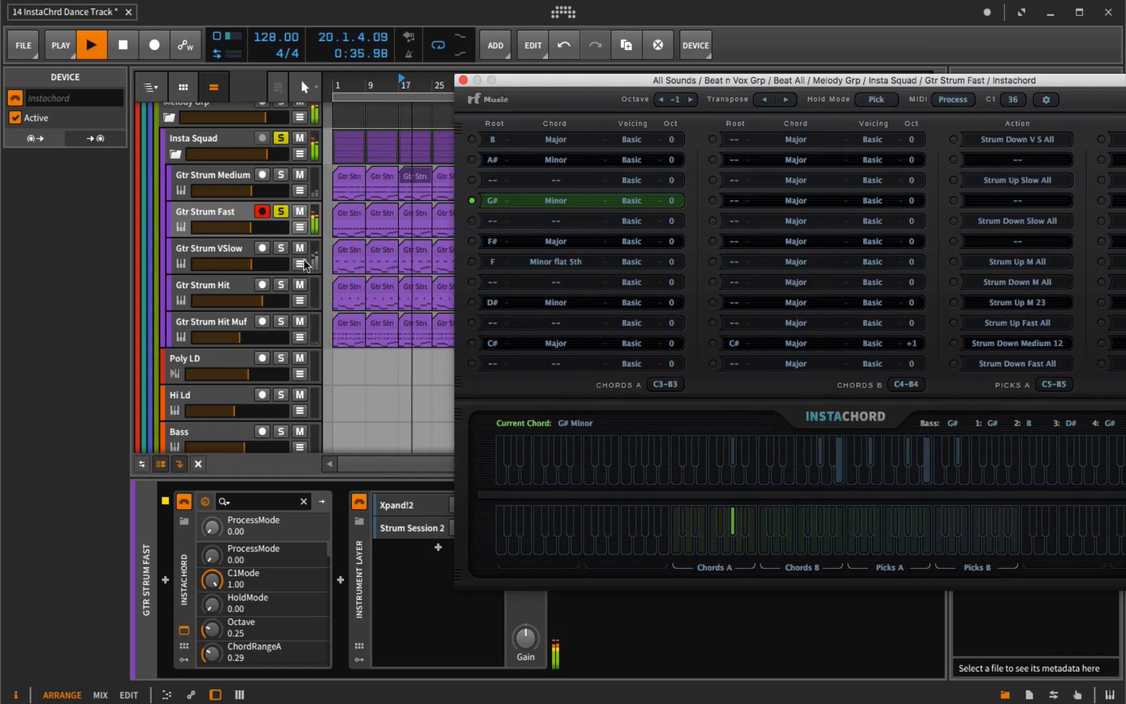
key("space")
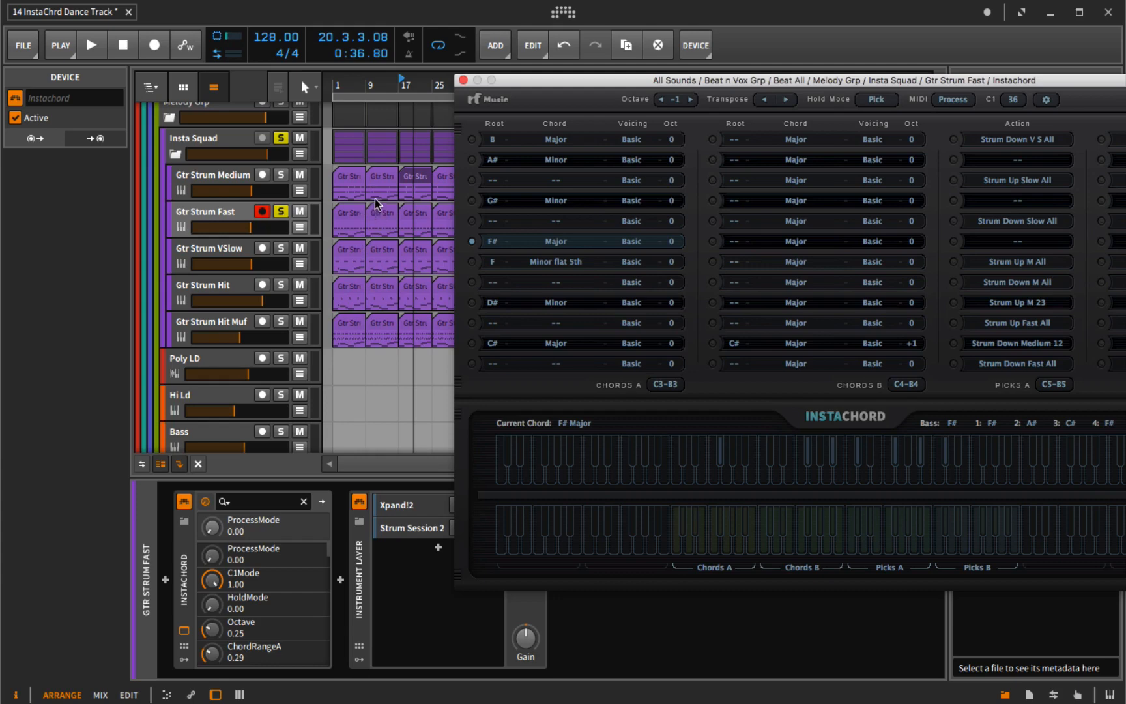
key("space")
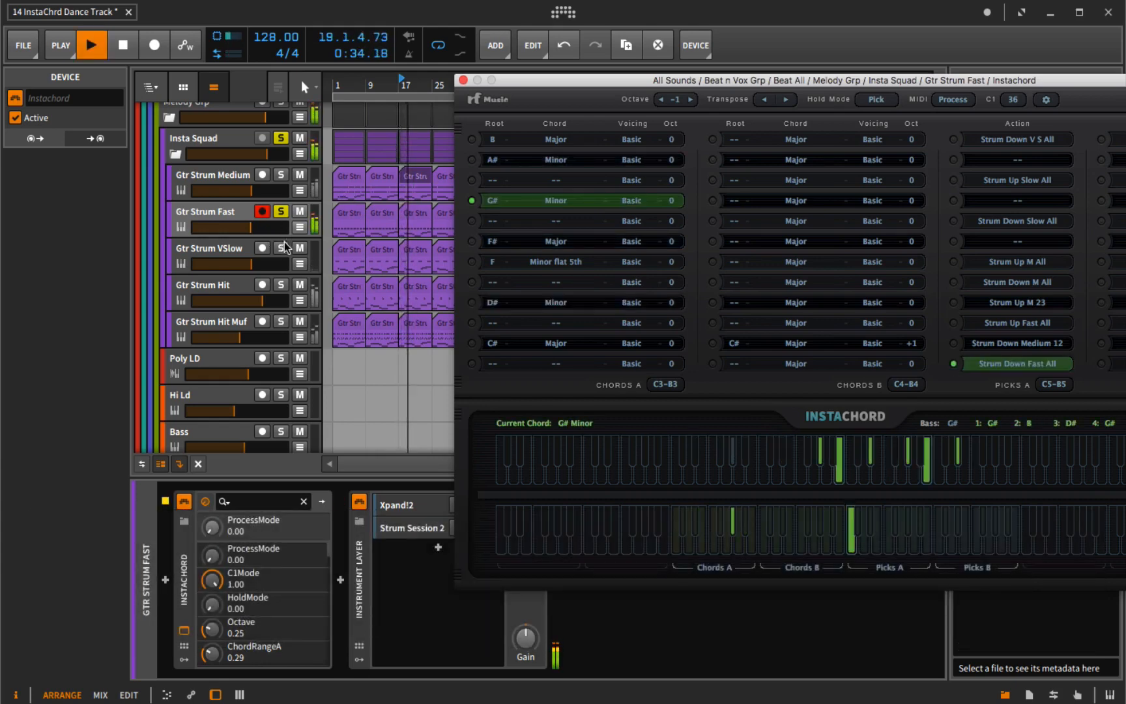
key("space")
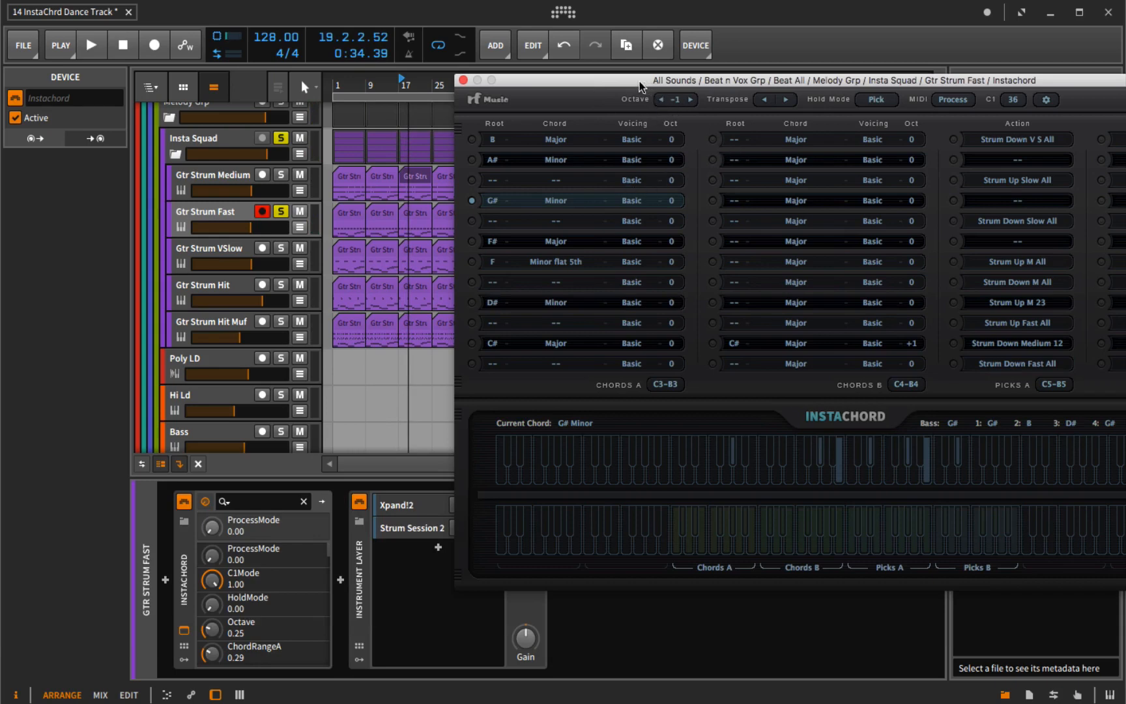
- Solo only the Gtr Strum VSlow track and play it from bar 17, arranging the Instachord window to watch the chords
left_click_drag(639, 86, 606, 90)
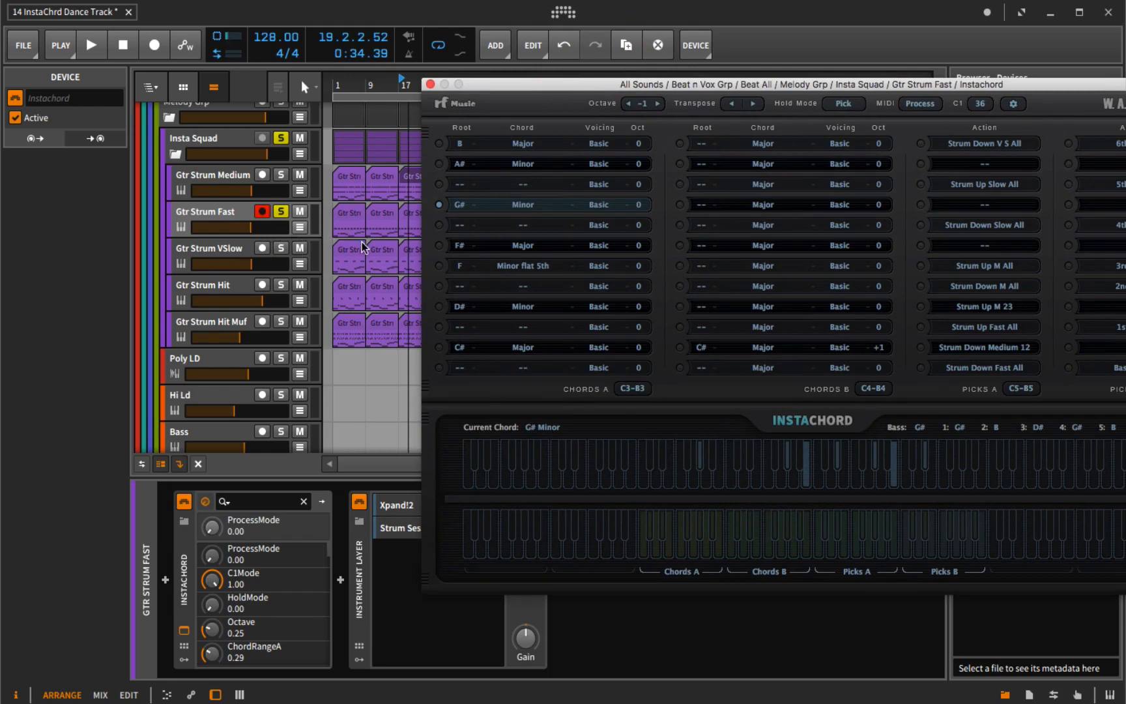
left_click(280, 248)
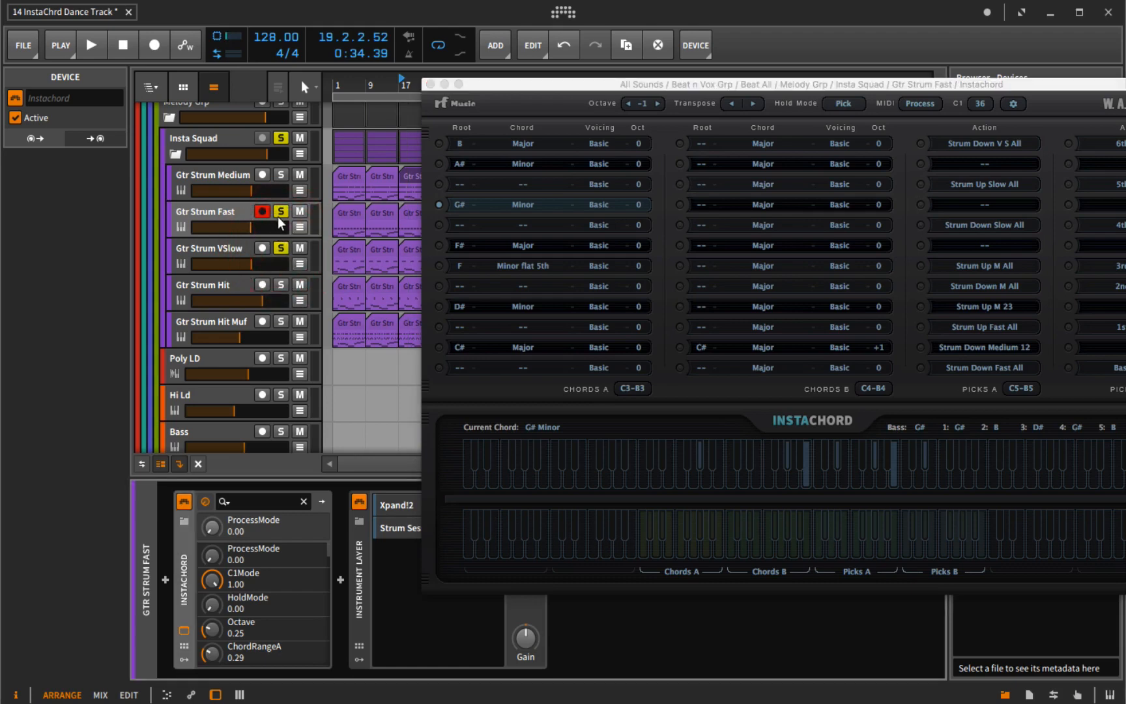
left_click(279, 212)
key("space")
left_click_drag(486, 85, 642, 86)
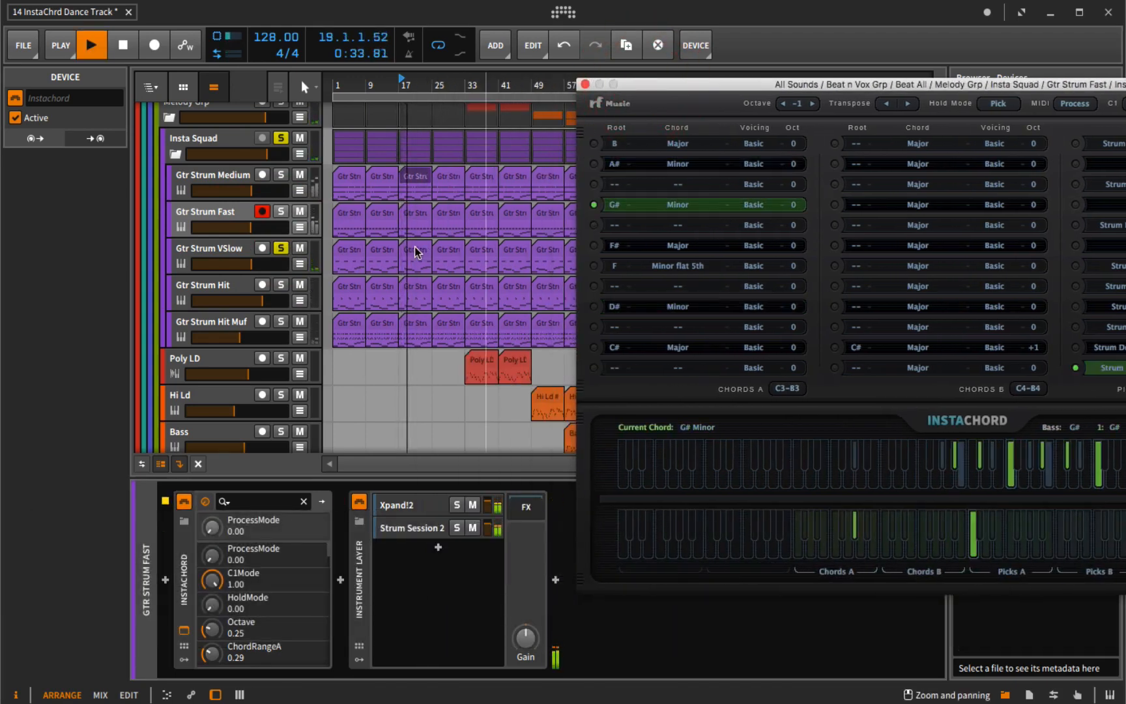
left_click_drag(729, 89, 411, 128)
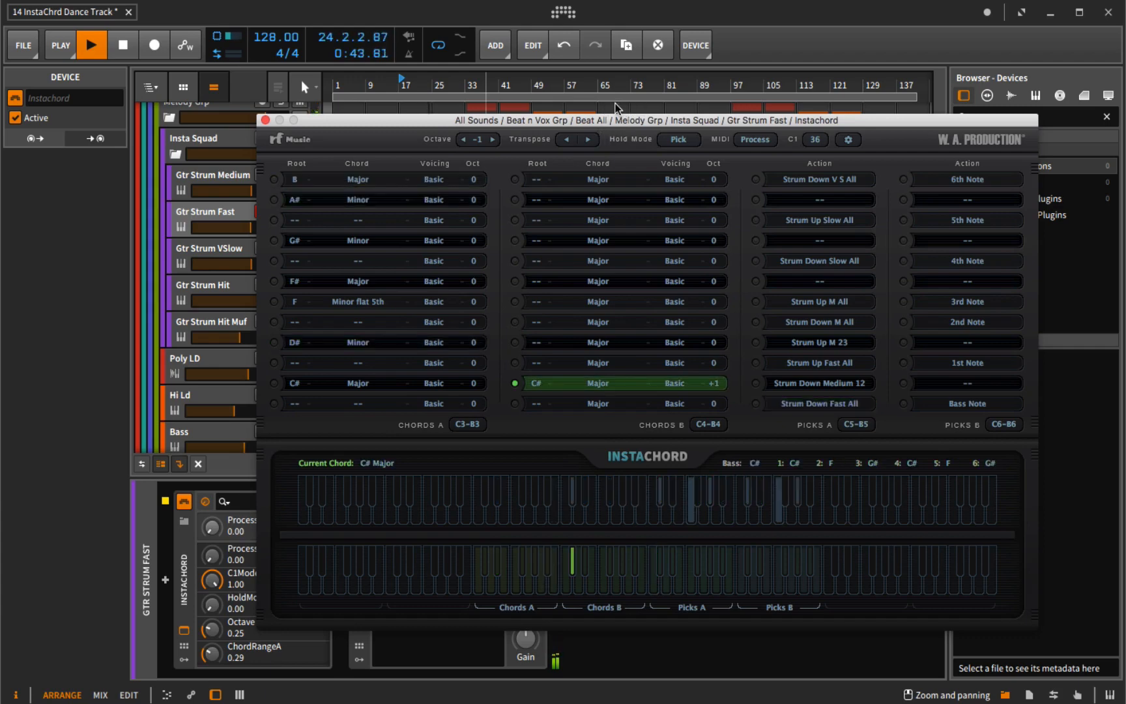
key("space")
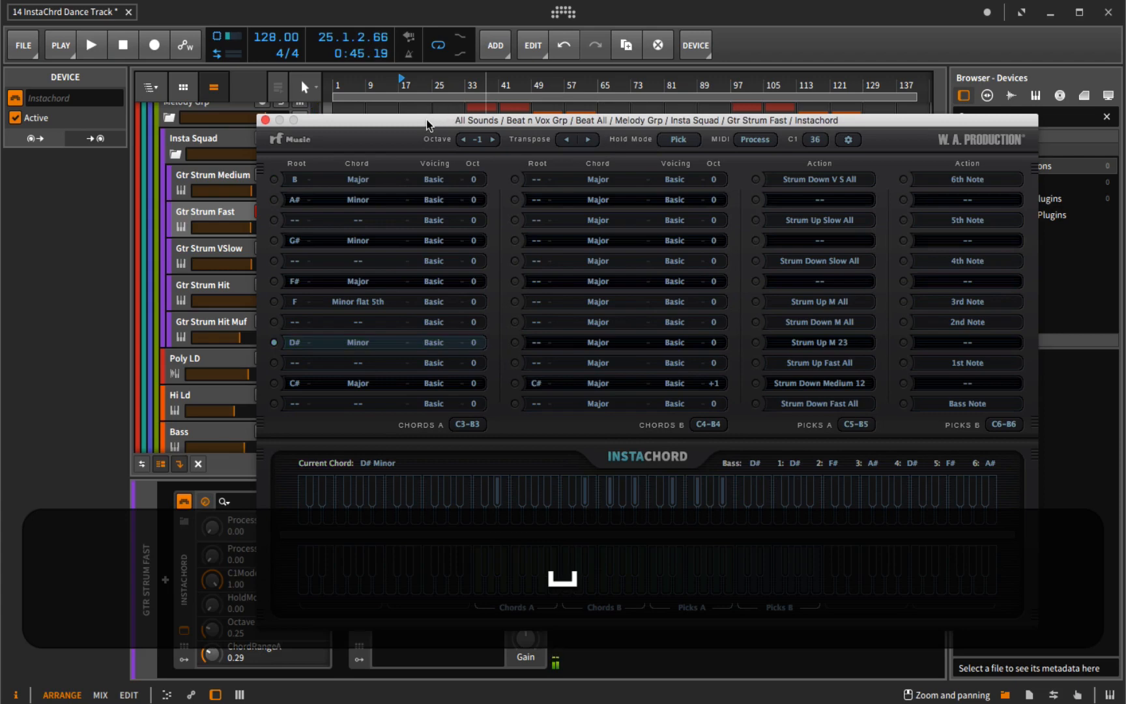
- Open the Gtr Strum VSlow clip at bar 17 in the full-size note editor and move the Instachord window clear of its notes
left_click_drag(425, 120, 862, 113)
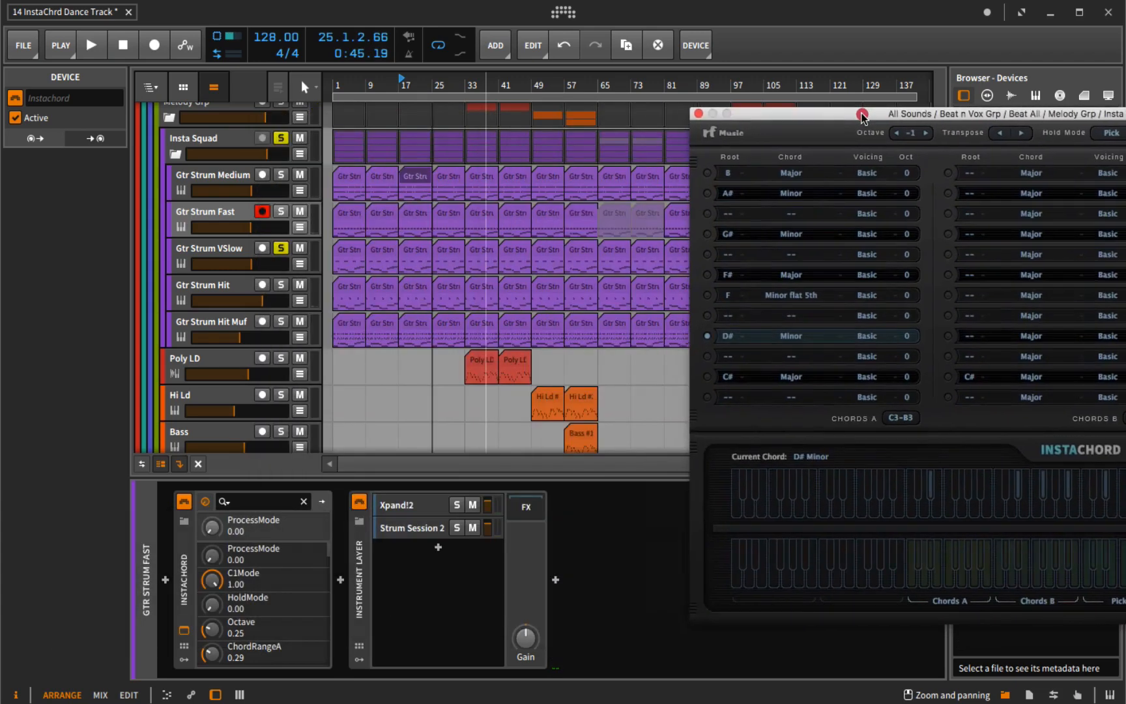
double_click(420, 253)
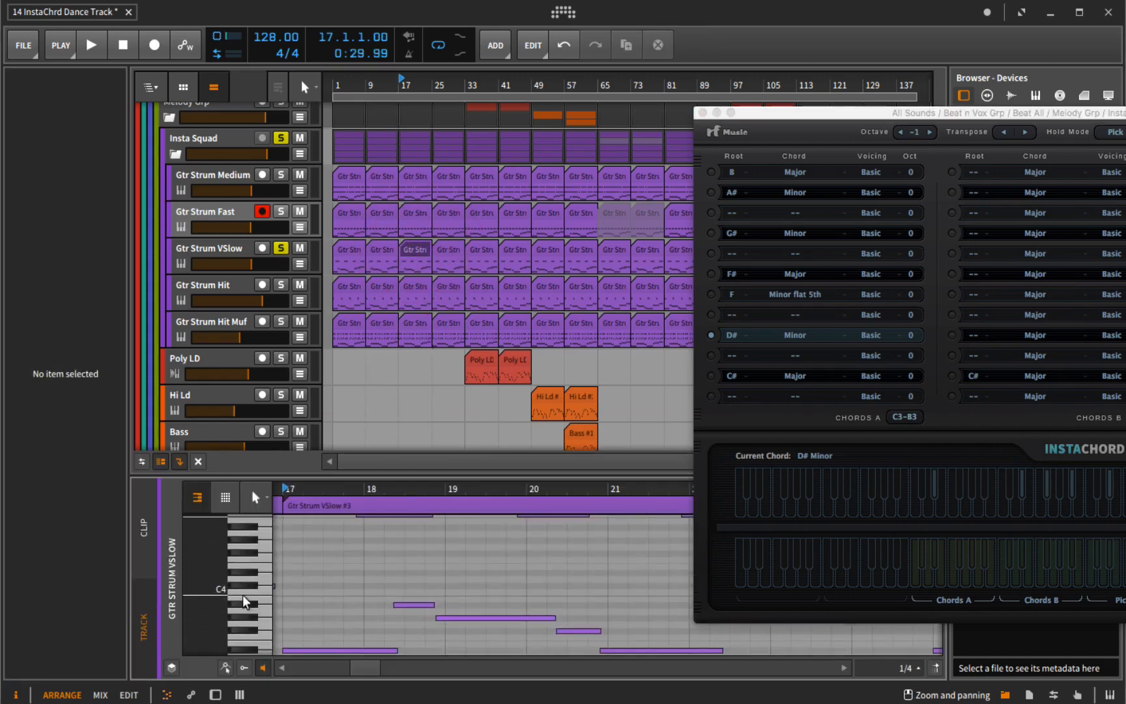
left_click(121, 695)
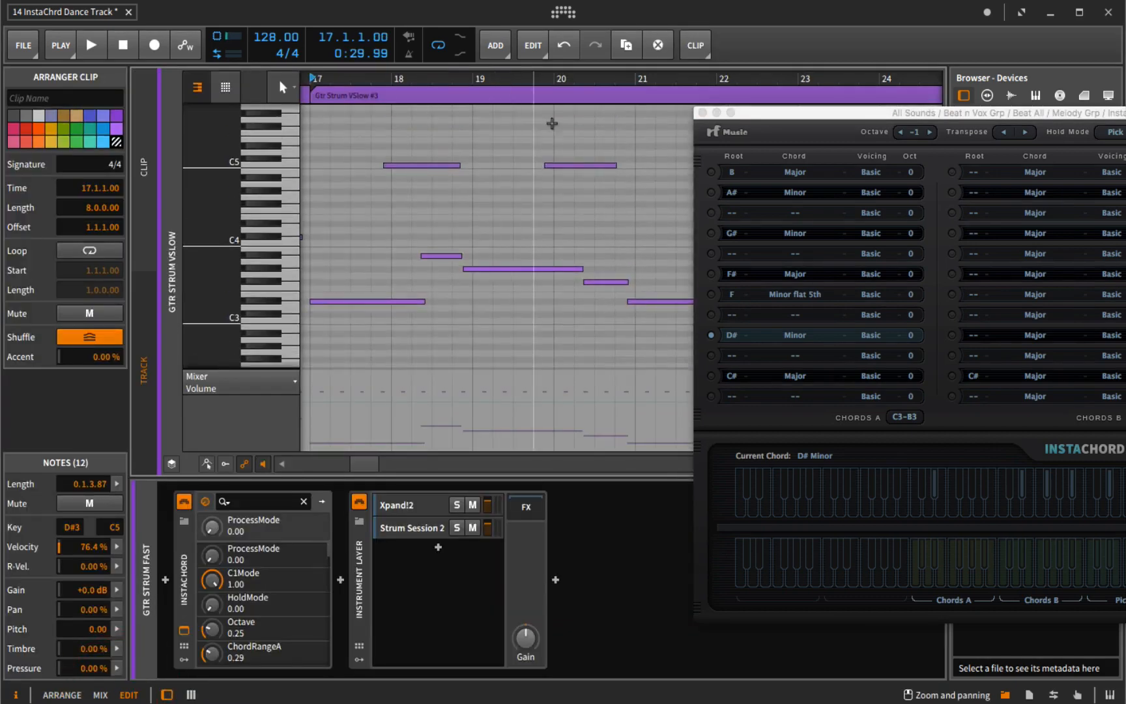
left_click_drag(783, 114, 981, 128)
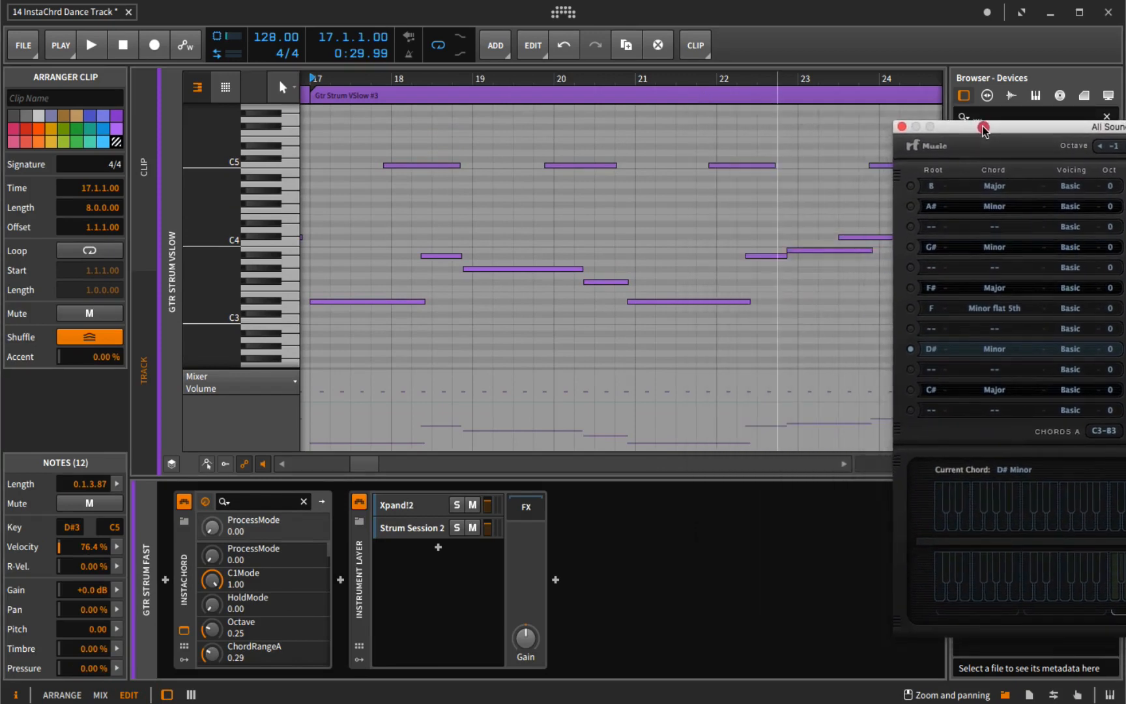
- Select the C#4 note at bar 23 and the overlapping B3 note before it in turn to examine their timing
left_click_drag(352, 470, 360, 471)
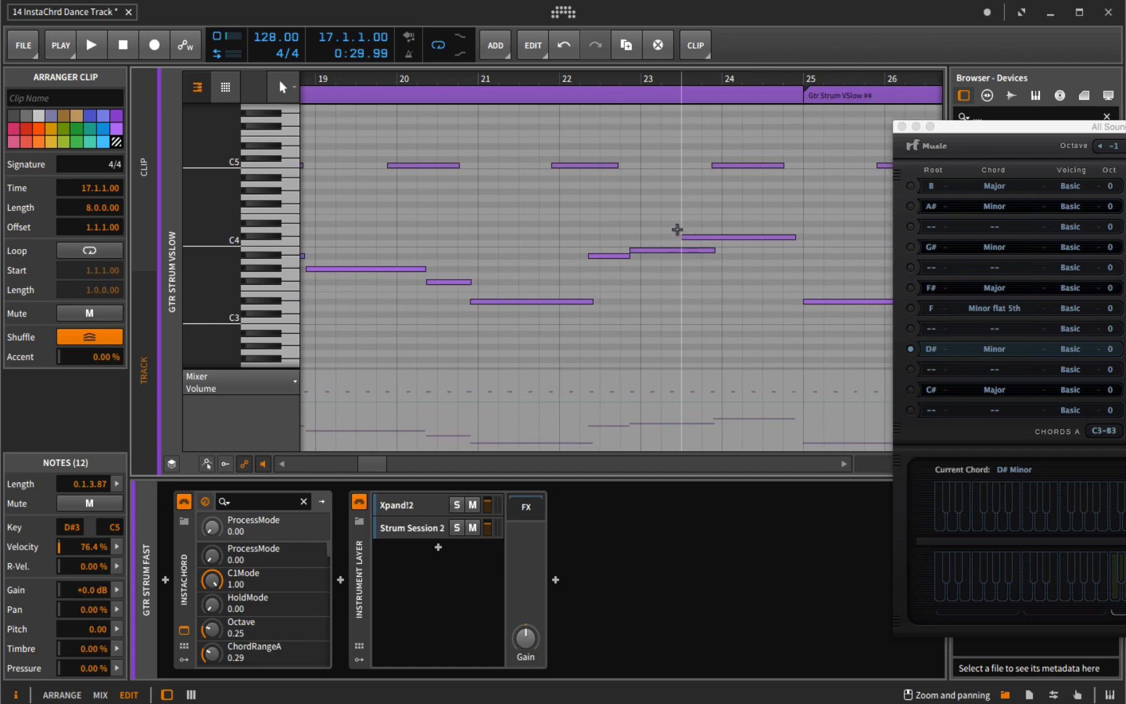
left_click(686, 237)
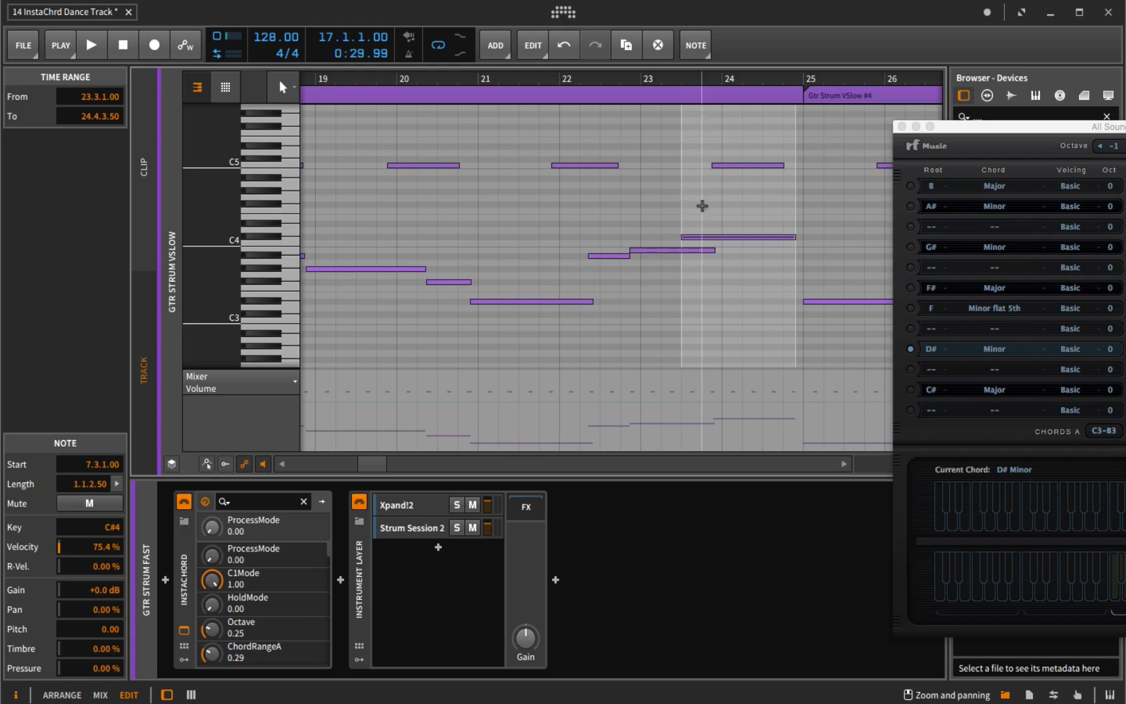
left_click(677, 252)
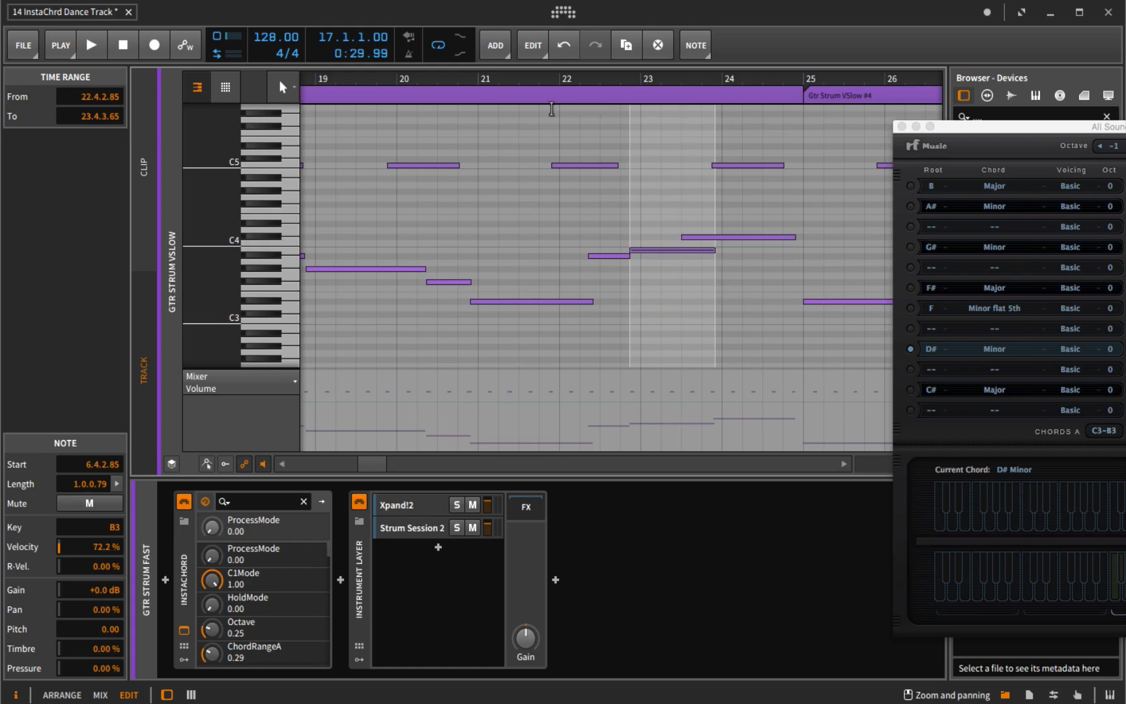
- Play the Gtr Strum VSlow notes briefly from bar 17 and examine the chord and strum trigger notes around the clip start
key("space")
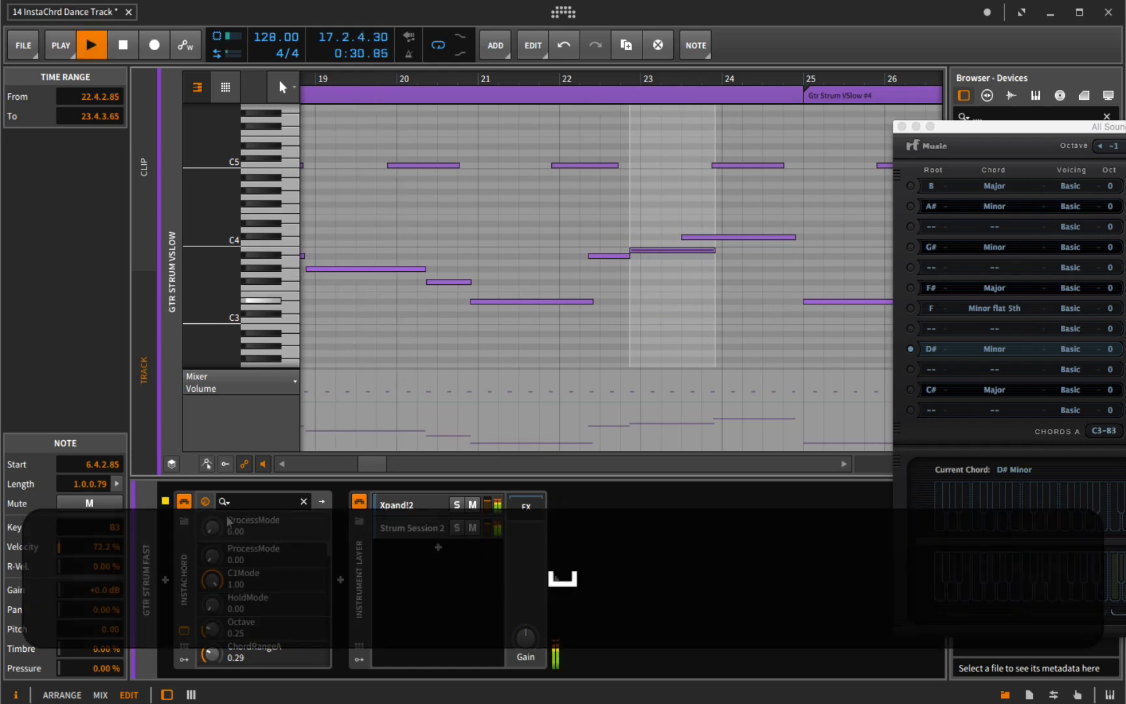
key("space")
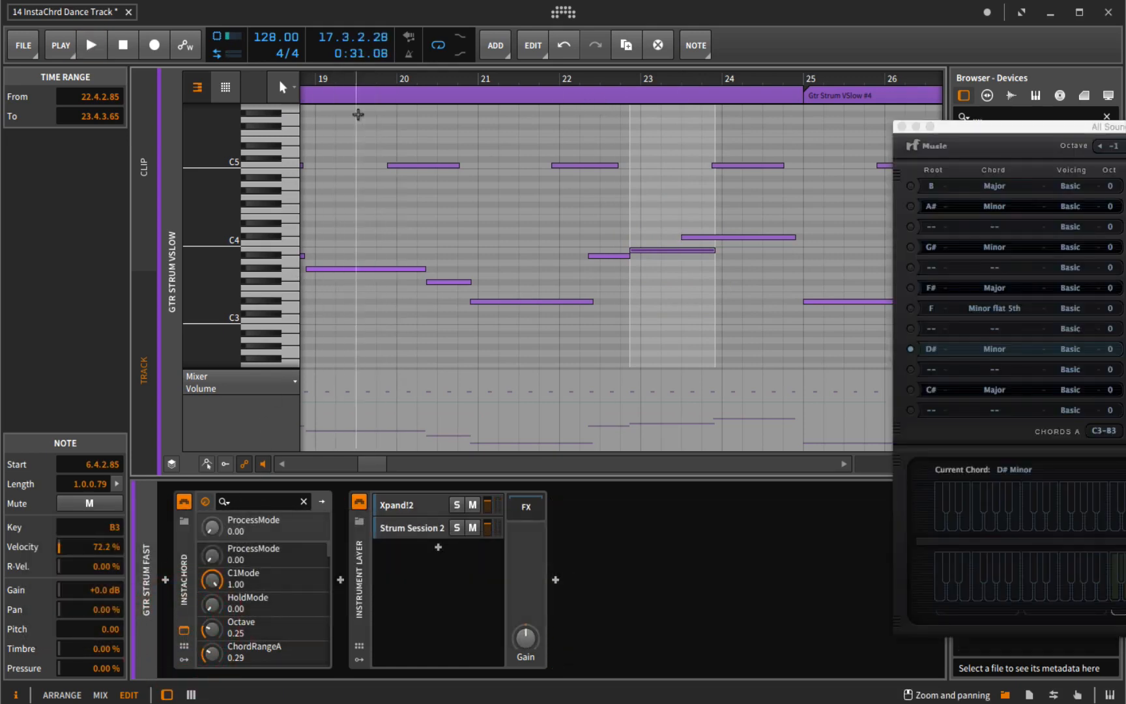
left_click_drag(357, 79, 539, 65)
key("space")
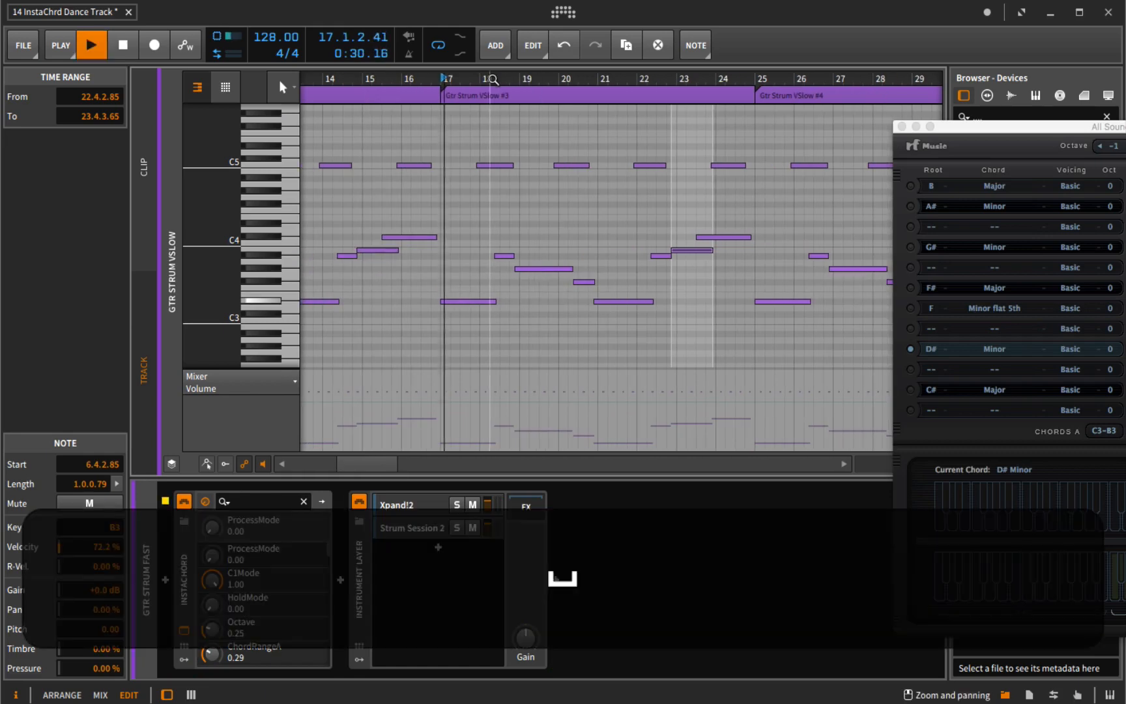
key("space")
left_click_drag(435, 80, 523, 124)
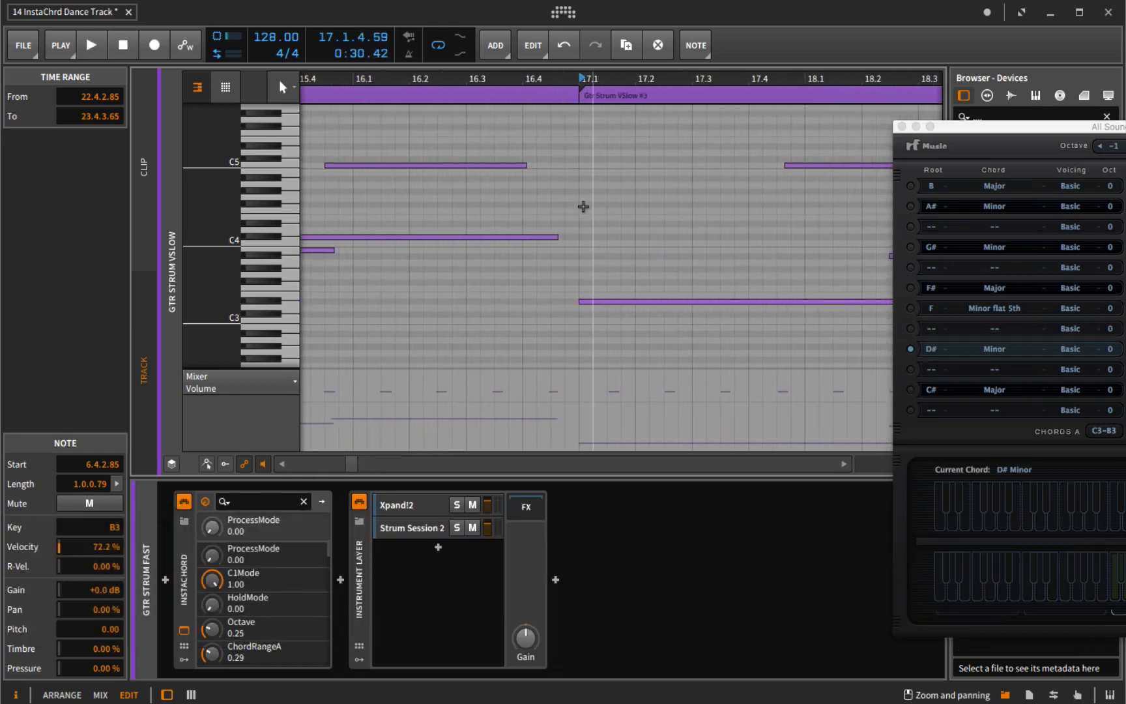
scroll(573, 200, "up", 5)
scroll(573, 201, "down", 5)
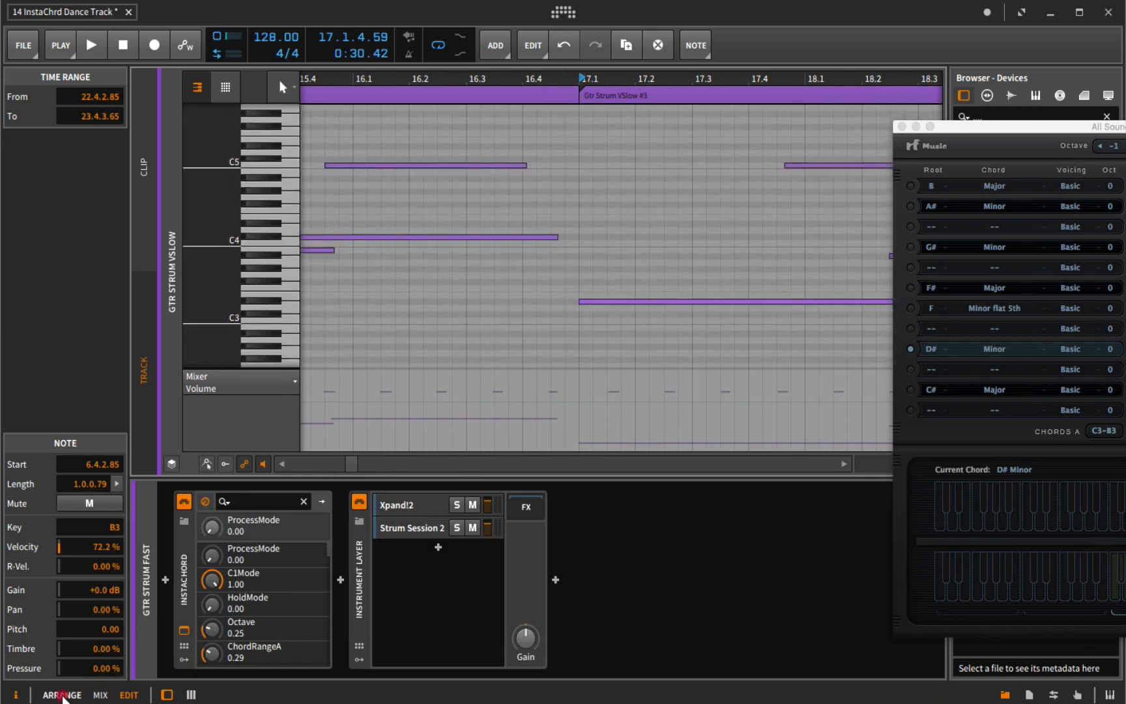
- Return to the arrangement and play Gtr Strum VSlow from bar 17, following the chord changes in its clip up to bar 22
left_click(62, 695)
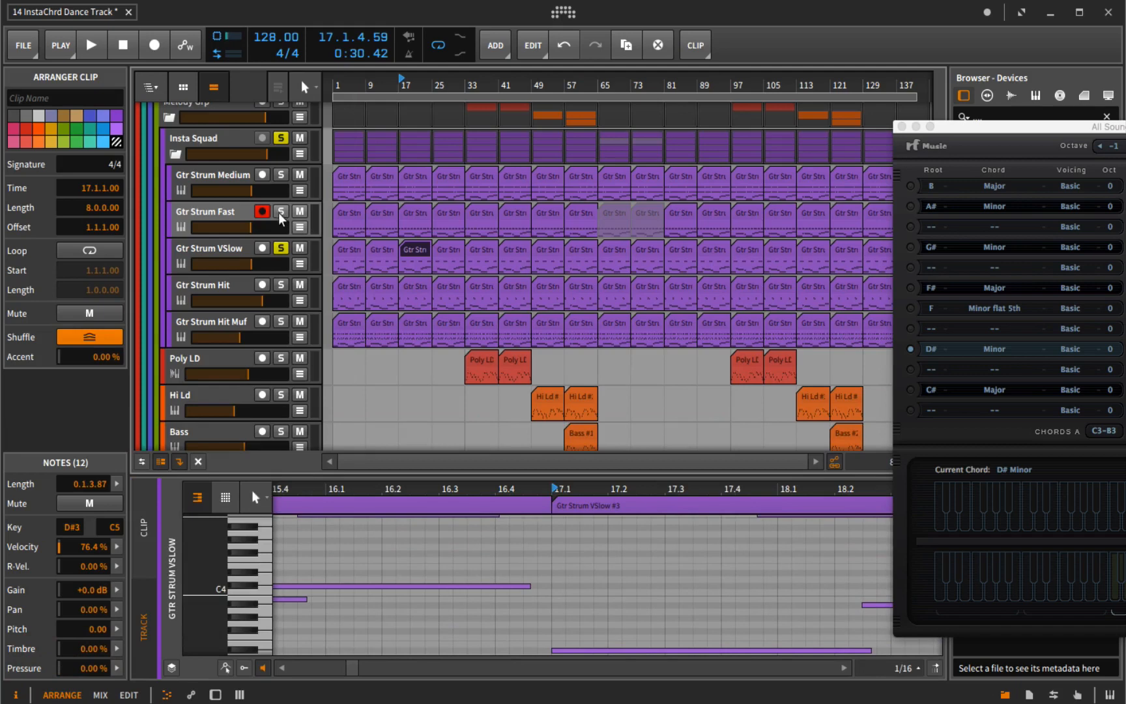
key("space")
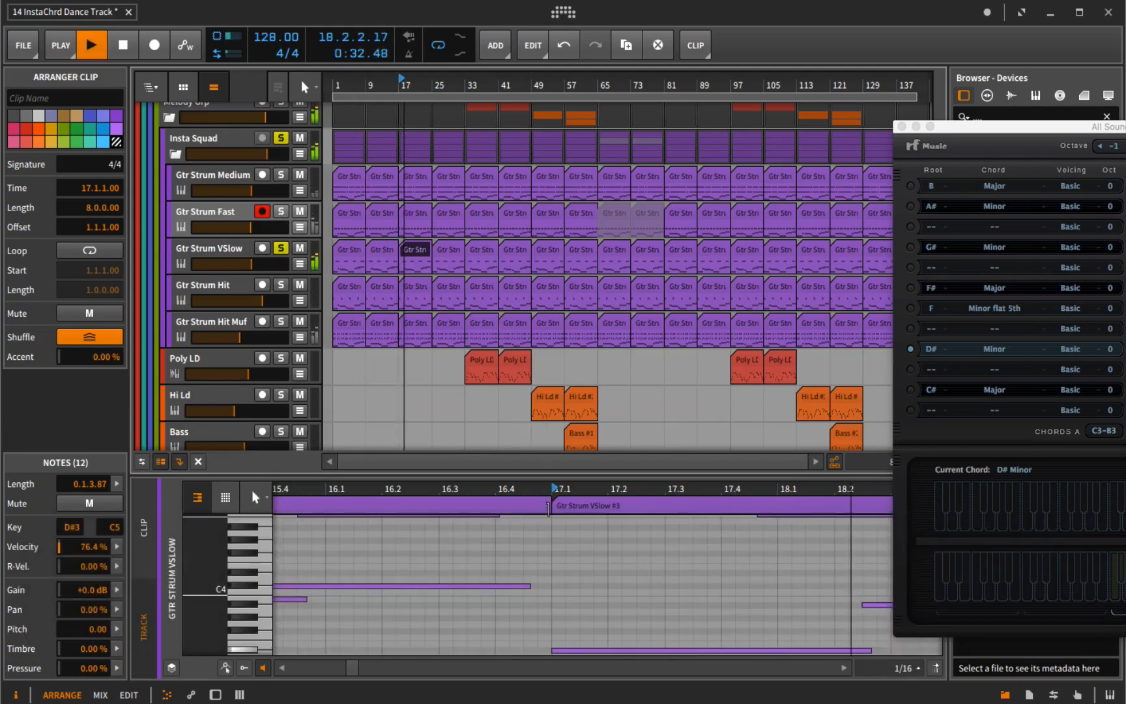
key("space")
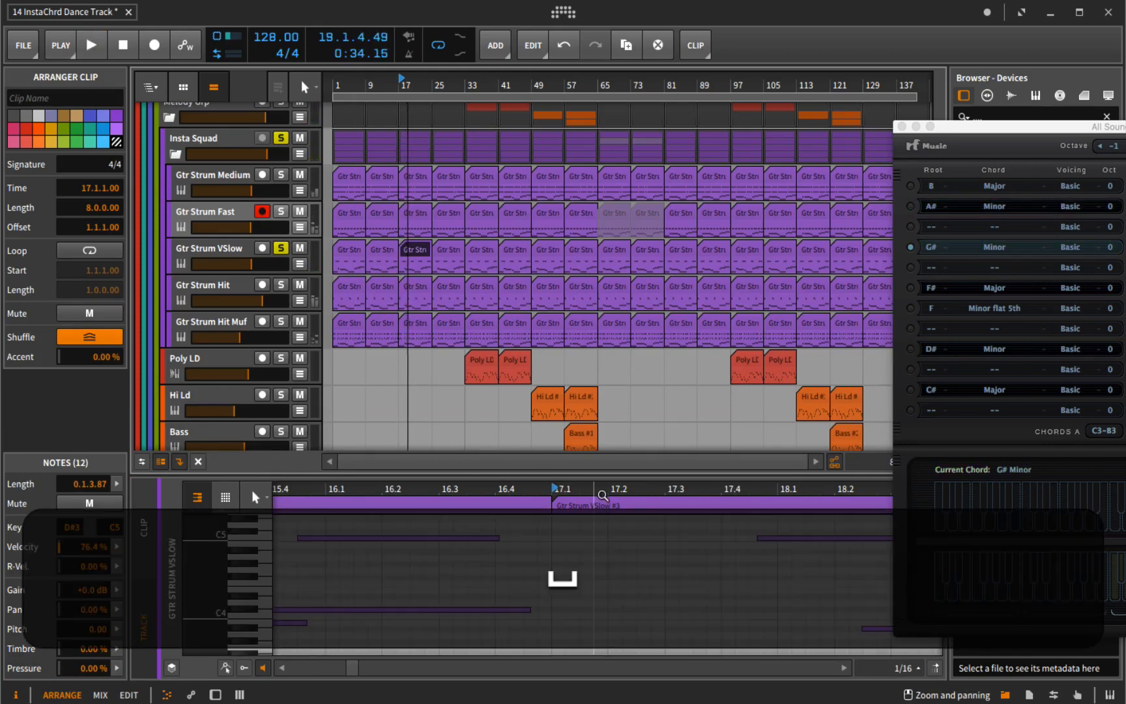
left_click_drag(599, 490, 531, 524)
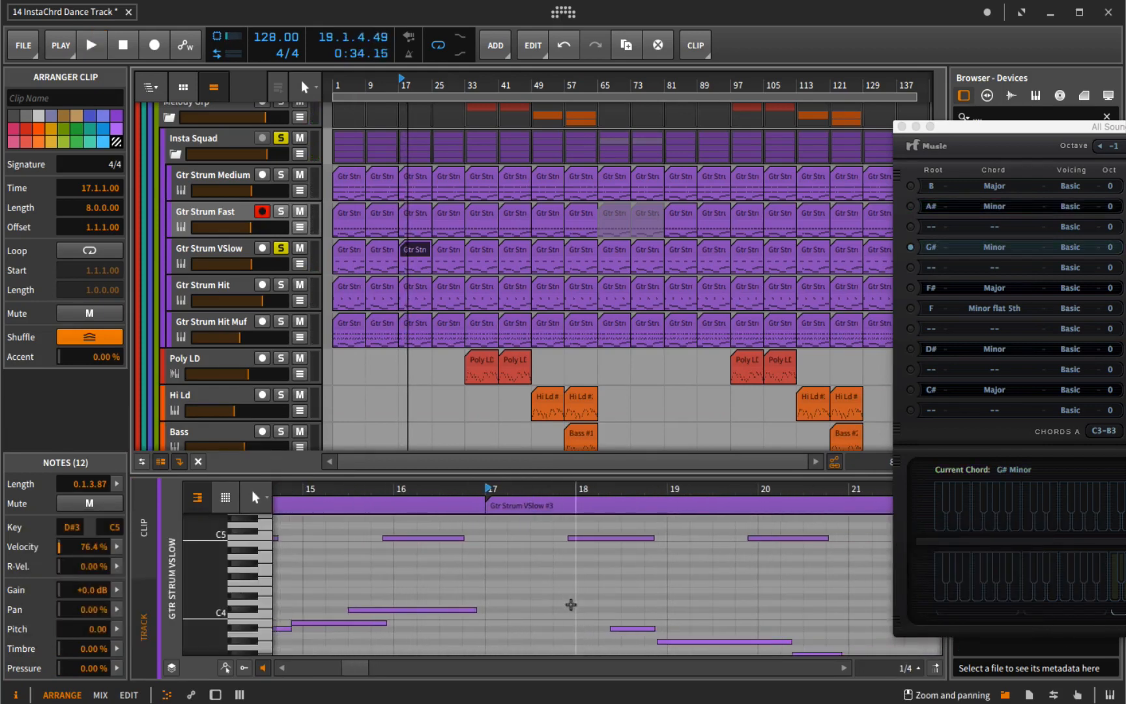
scroll(566, 593, "down", 2)
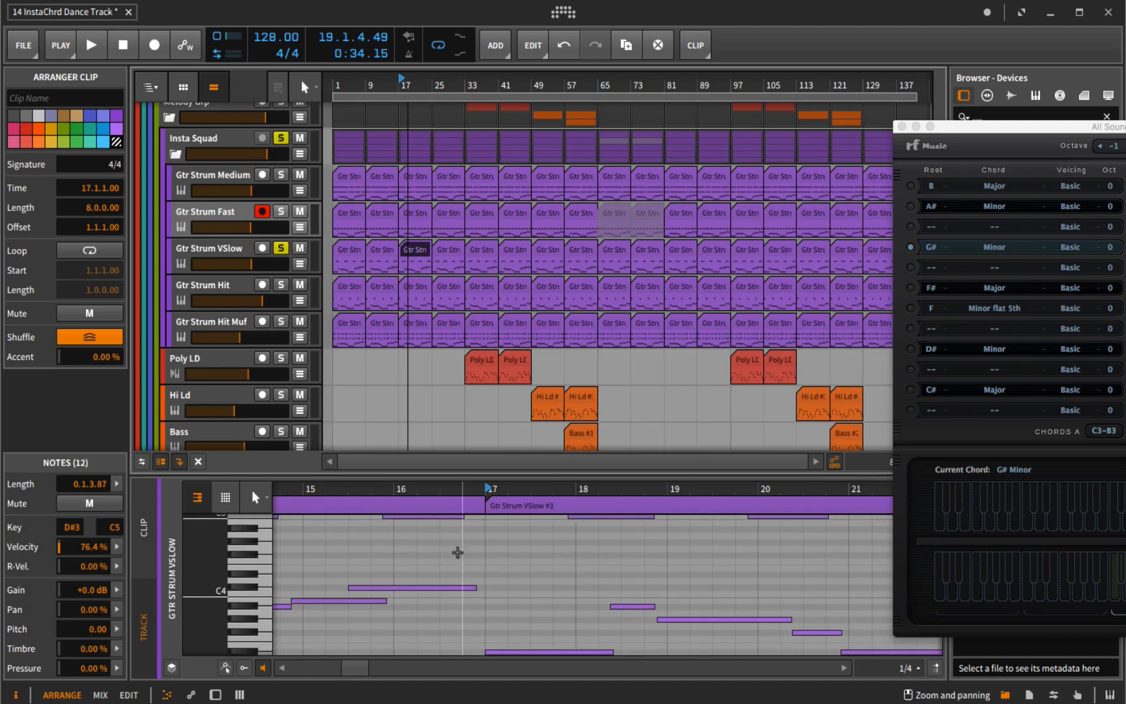
key("space")
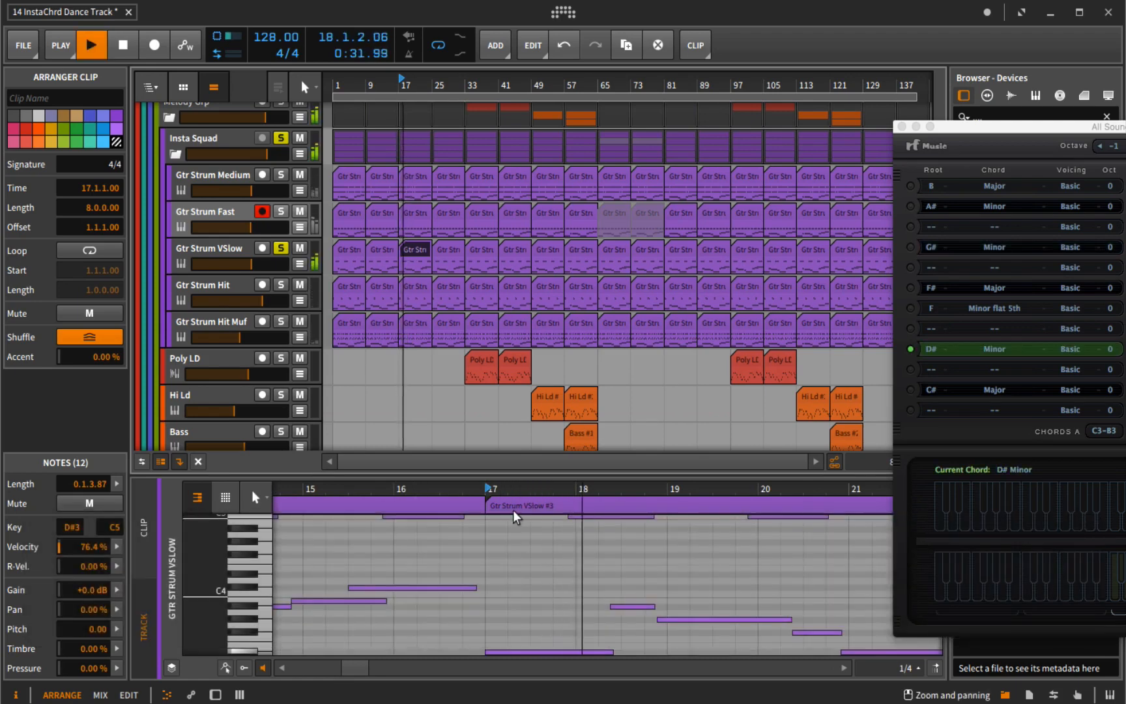
left_click_drag(666, 488, 465, 489)
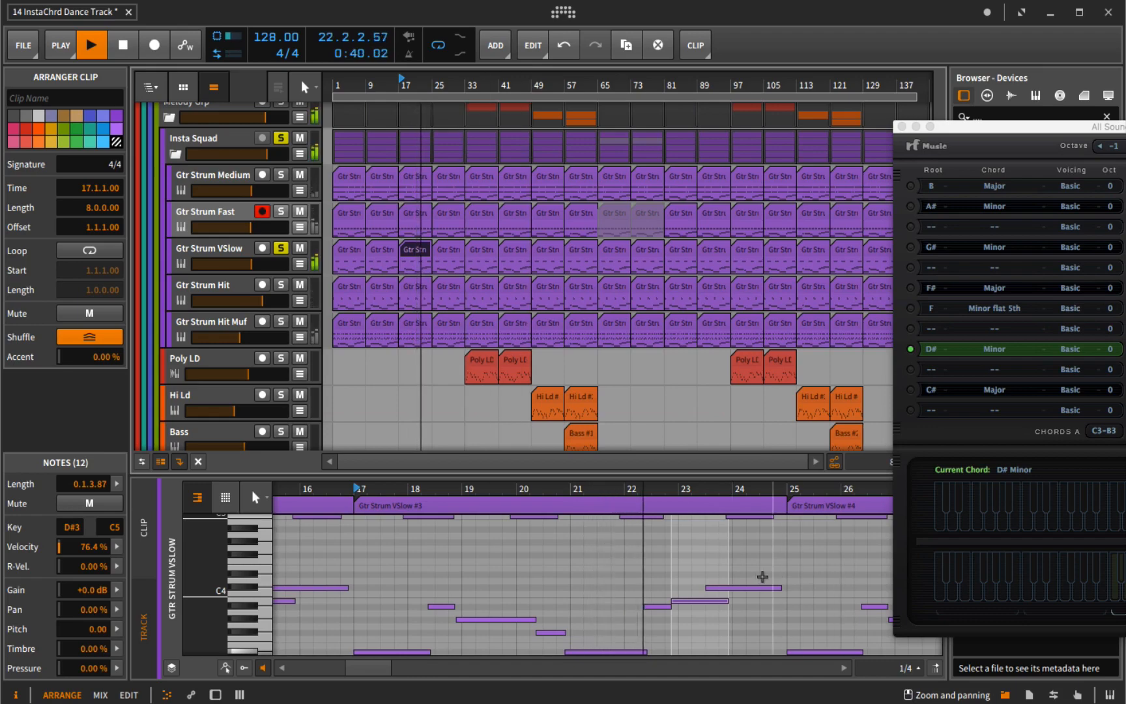
key("space")
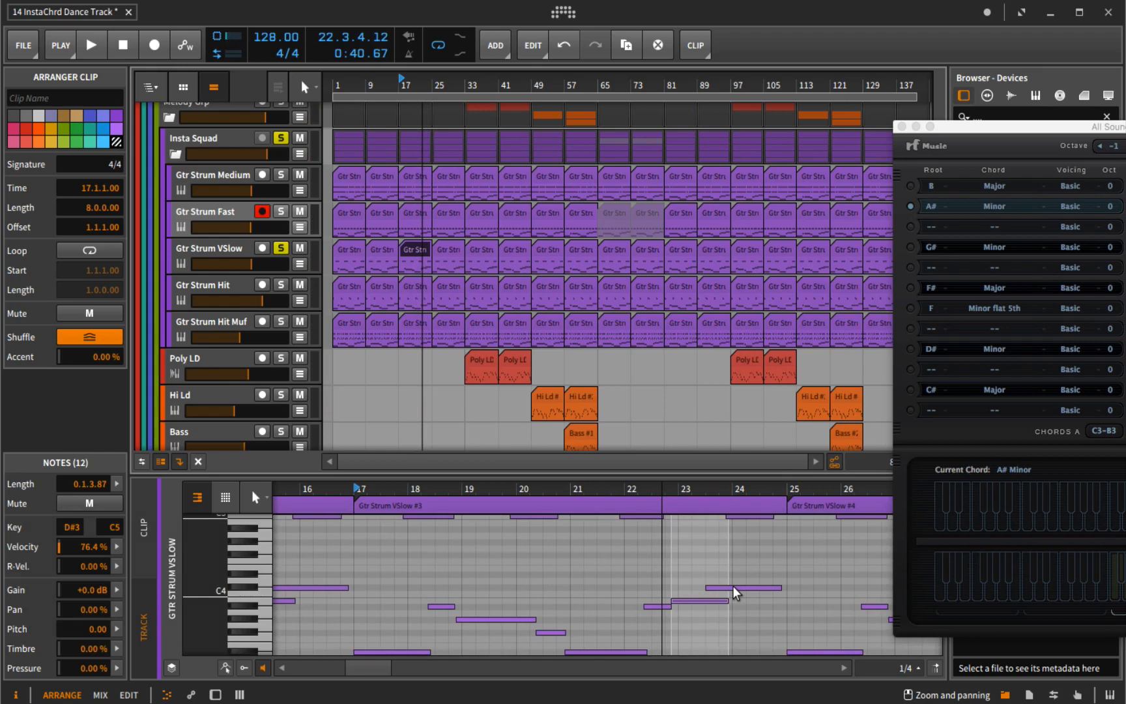
- Compare the bar 17 clips of Gtr Strum Fast and Gtr Strum VSlow, and audition the VSlow one
left_click(415, 218)
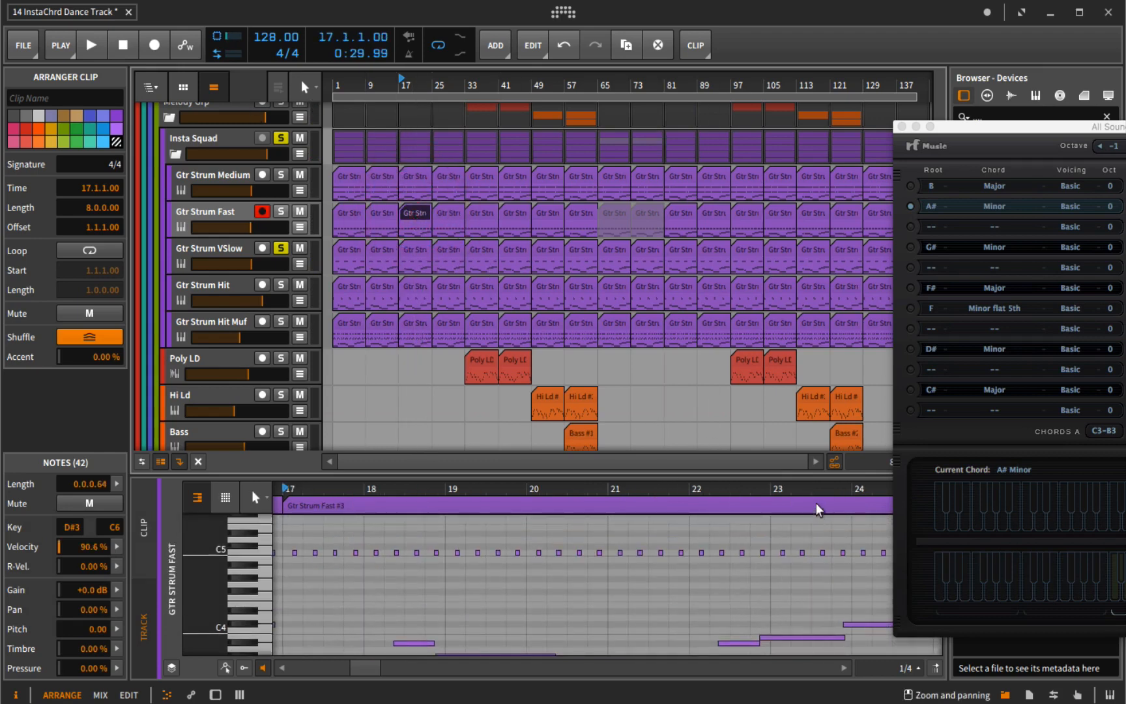
scroll(818, 493, "right", 3)
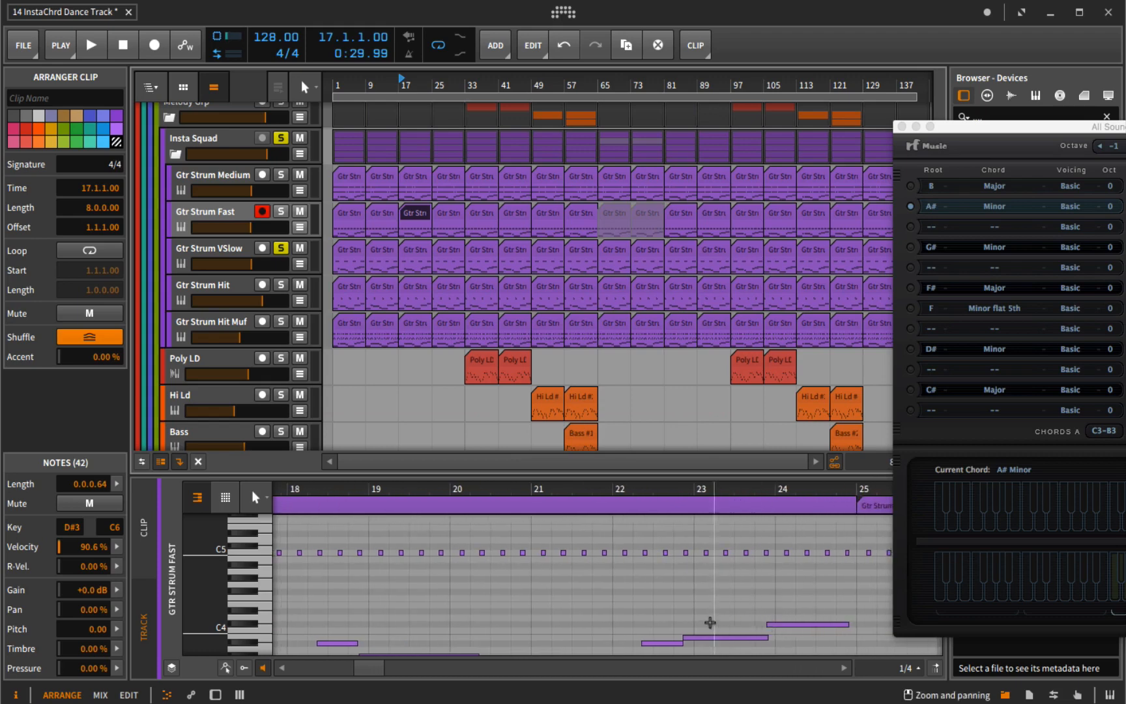
left_click(416, 252)
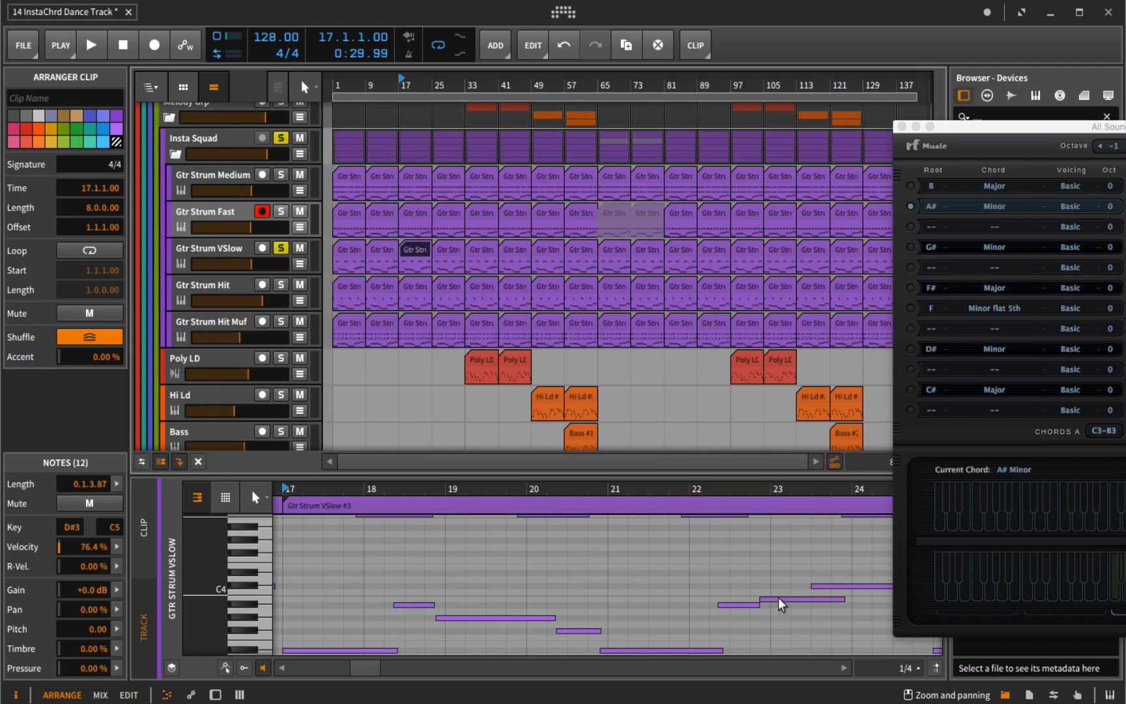
scroll(780, 600, "up", 1)
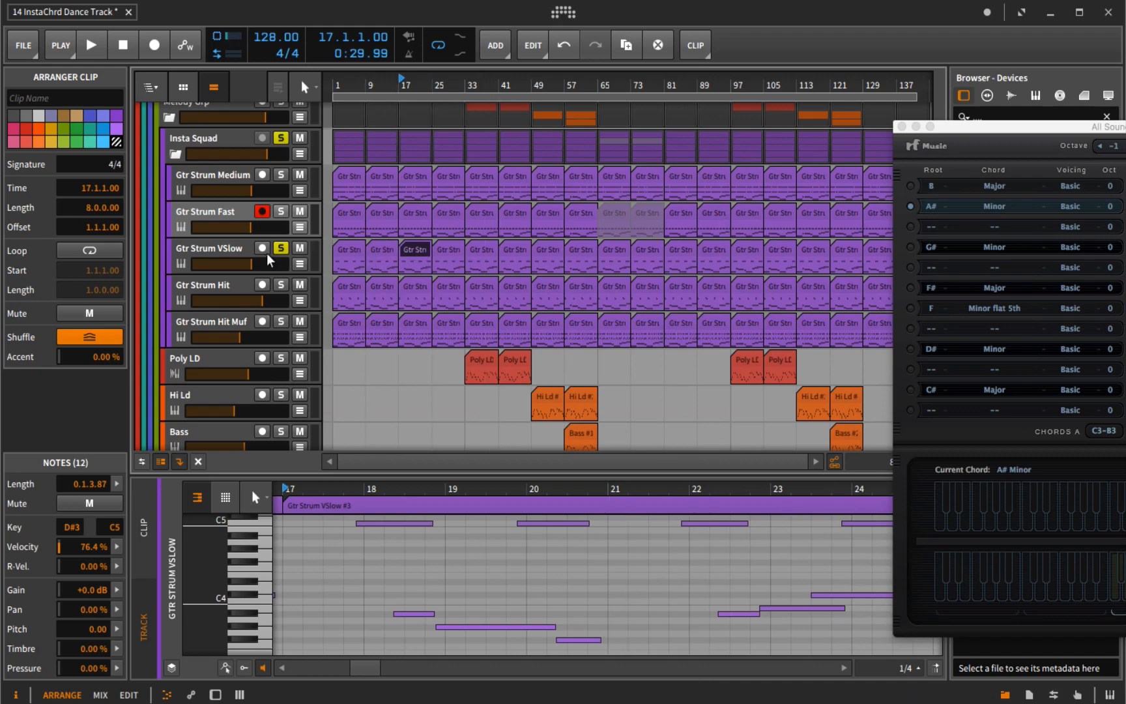
key("space")
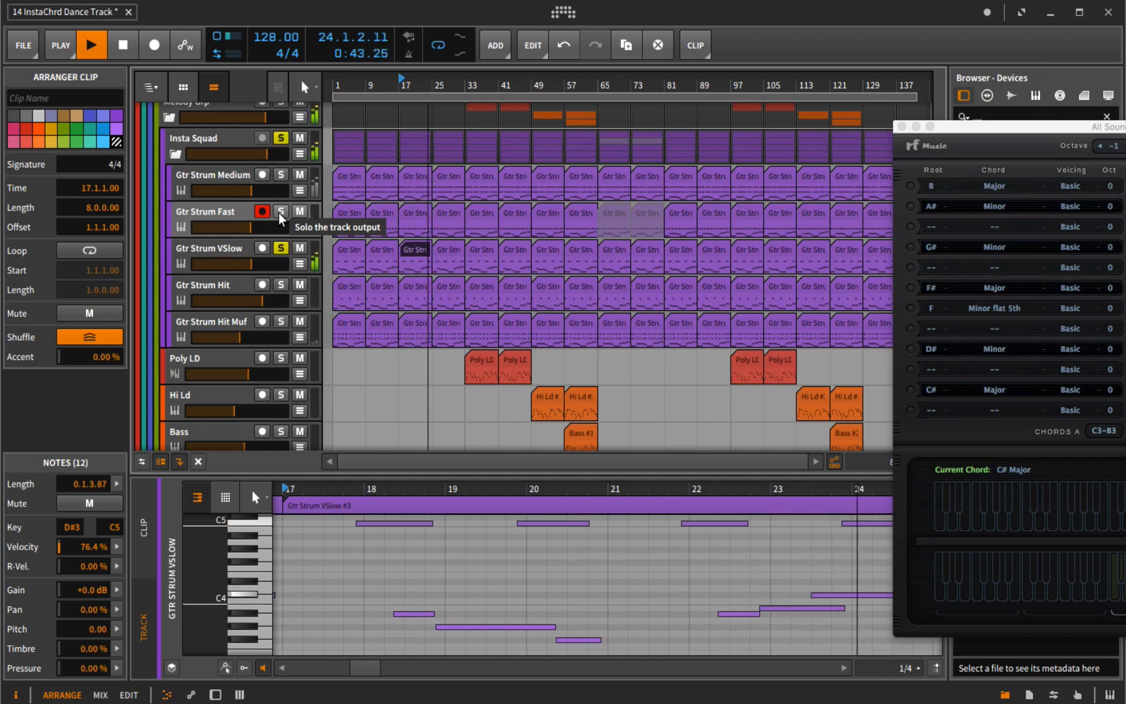
key("space")
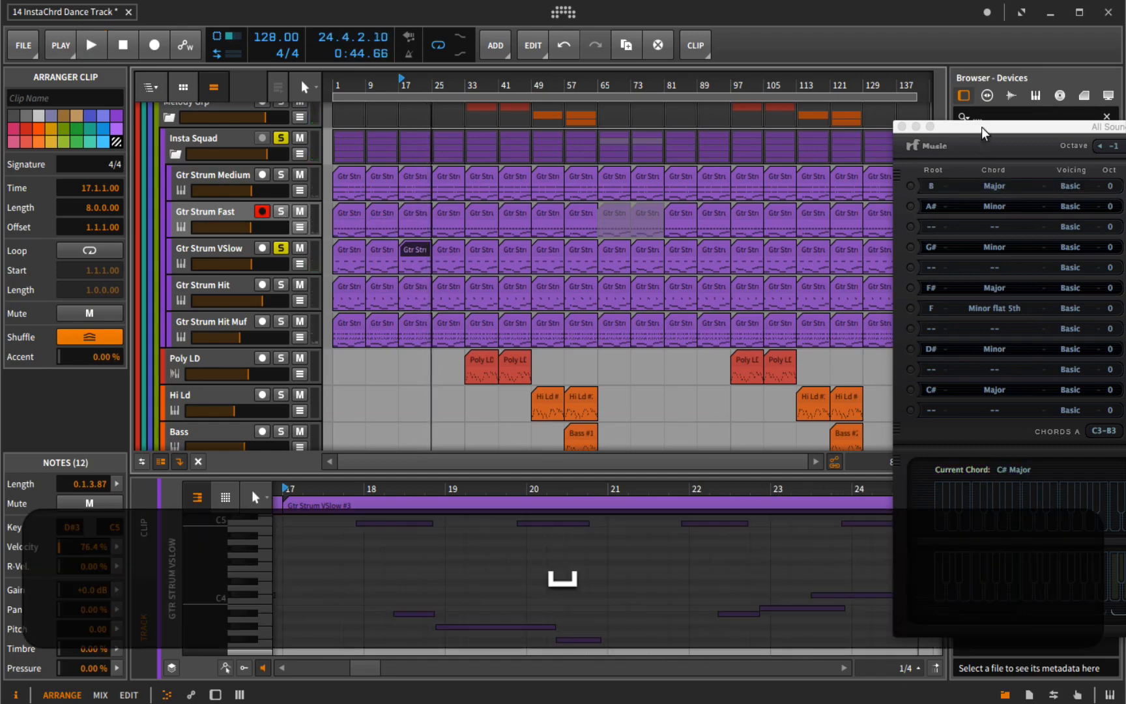
- Move the Instachord window nearer the track list, then record-arm and solo only the Gtr Strum Hit track
left_click_drag(978, 127, 728, 91)
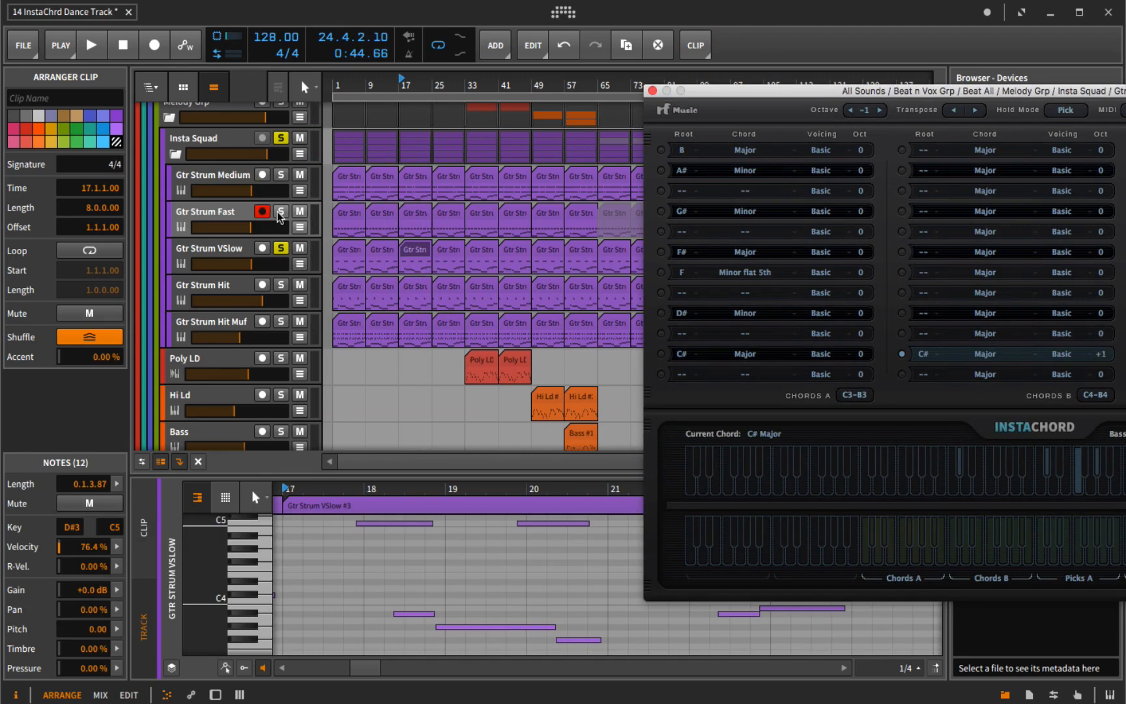
left_click(232, 277)
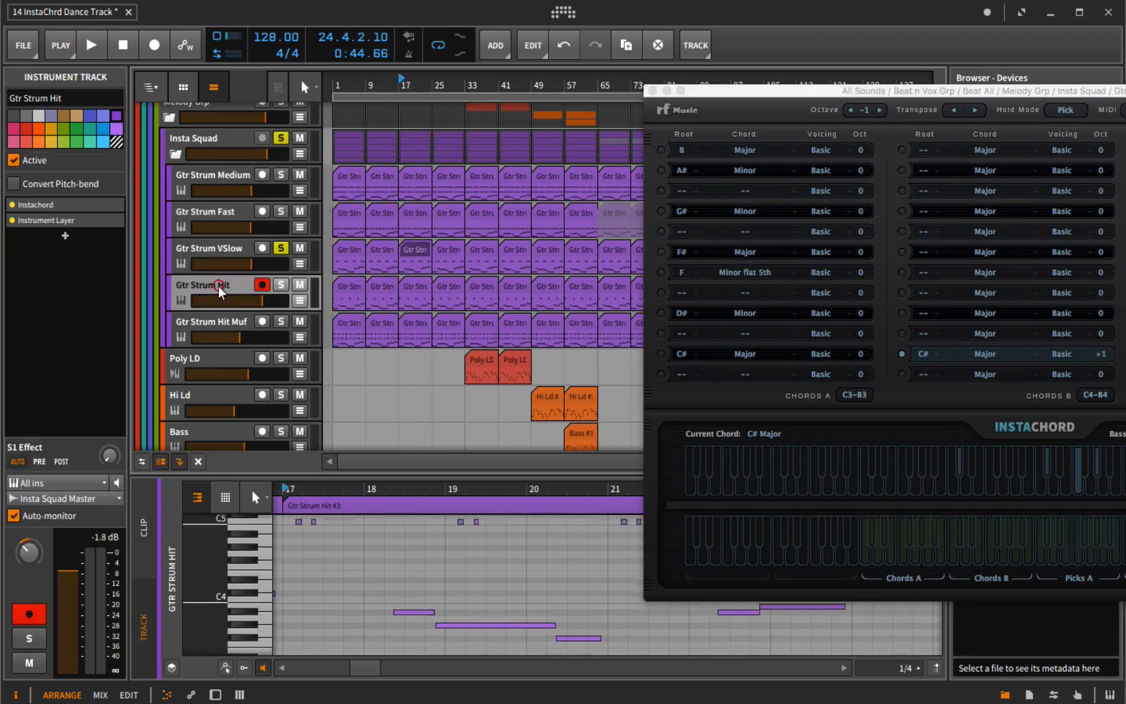
left_click(281, 248)
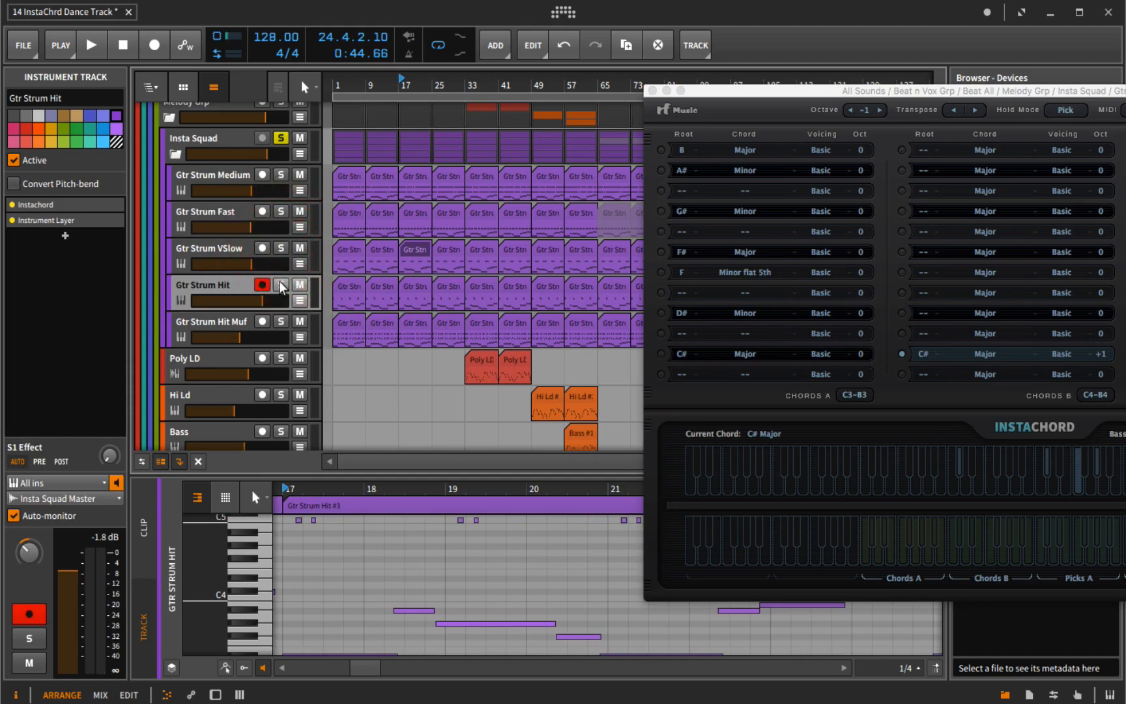
left_click(281, 284)
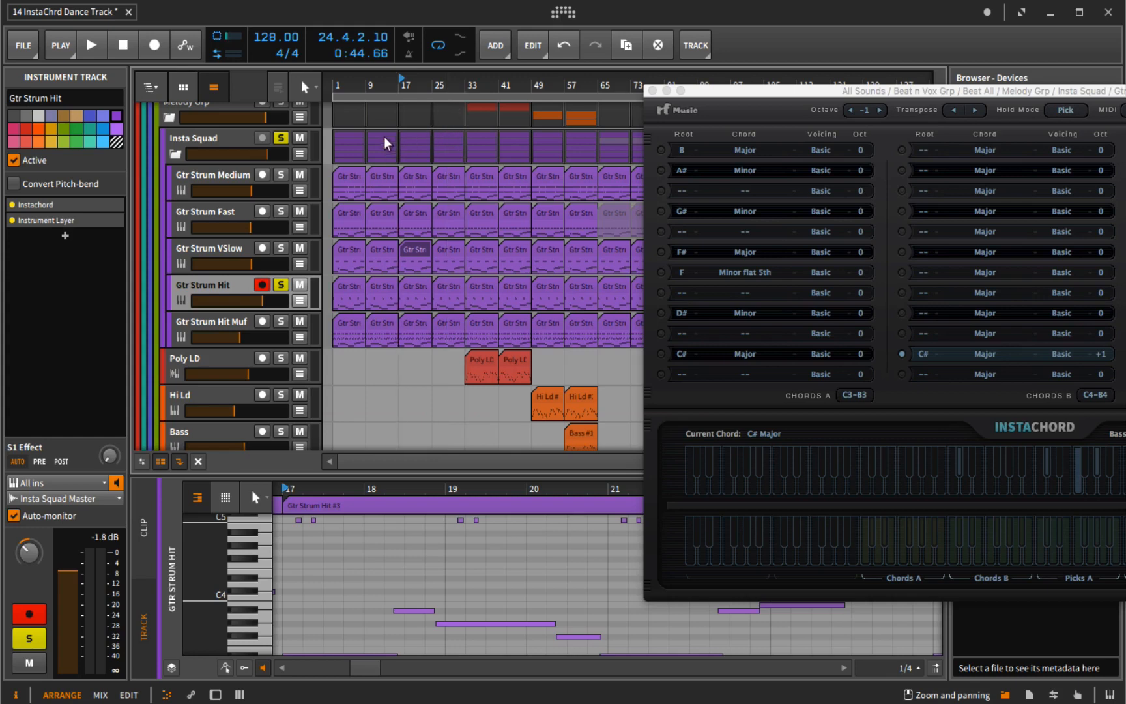
- Play the soloed Gtr Strum Hit track repeatedly from bar 17, following its chord changes and hits in Instachord
key("space")
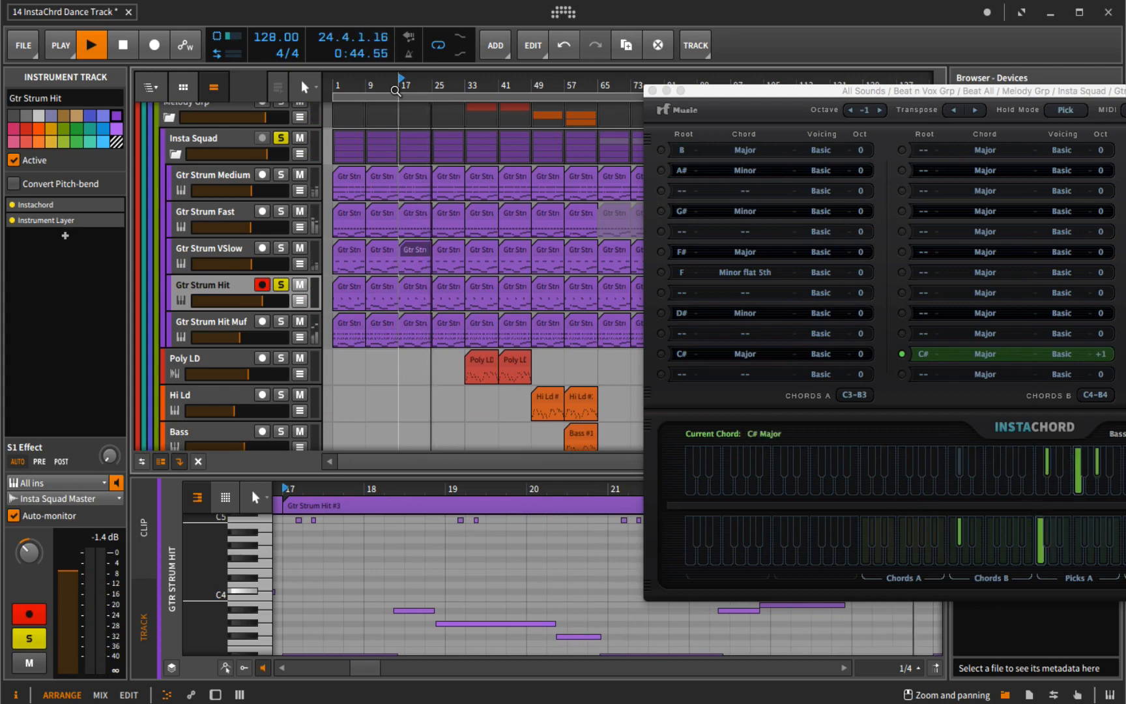
key("space")
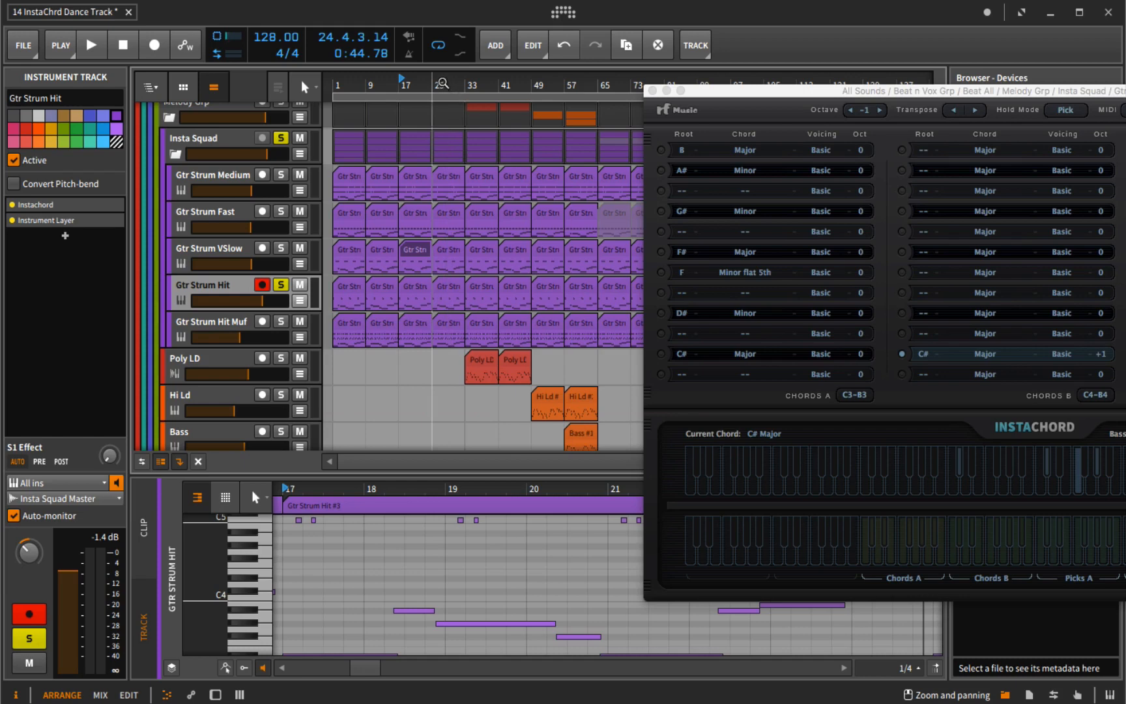
key("space")
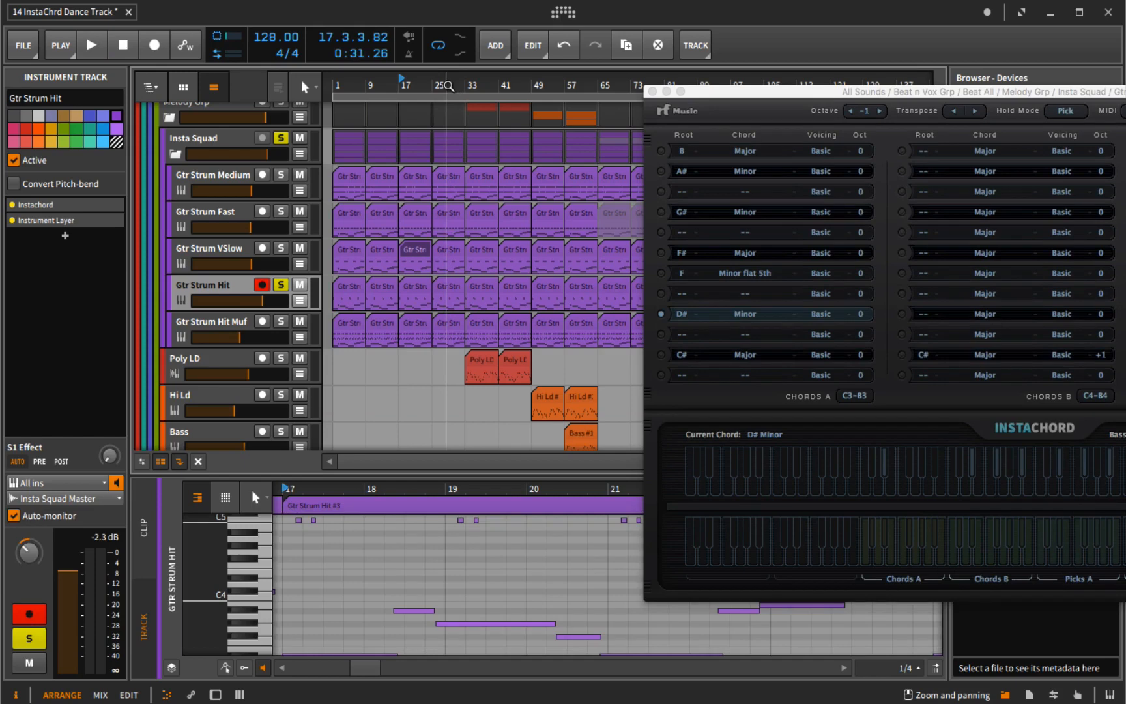
key("space")
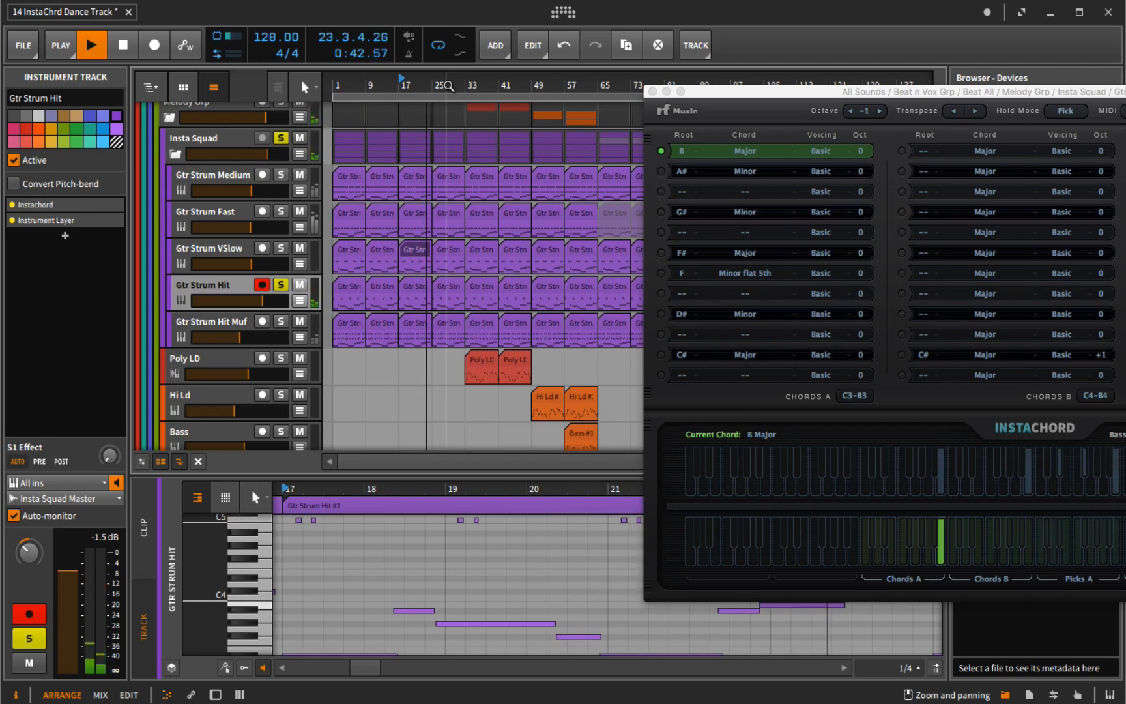
key("space")
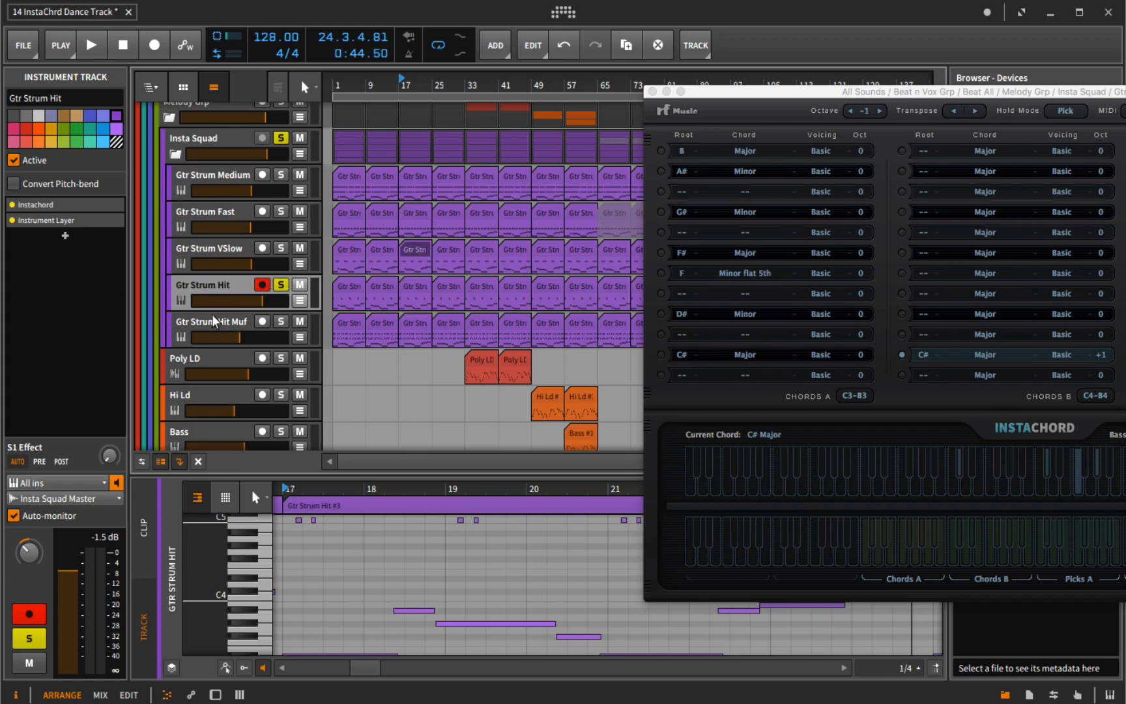
- Switch the solo from Gtr Strum Hit to Gtr Strum Hit Muf and play it from bar 17 up to bar 22
left_click(279, 285)
left_click(280, 321)
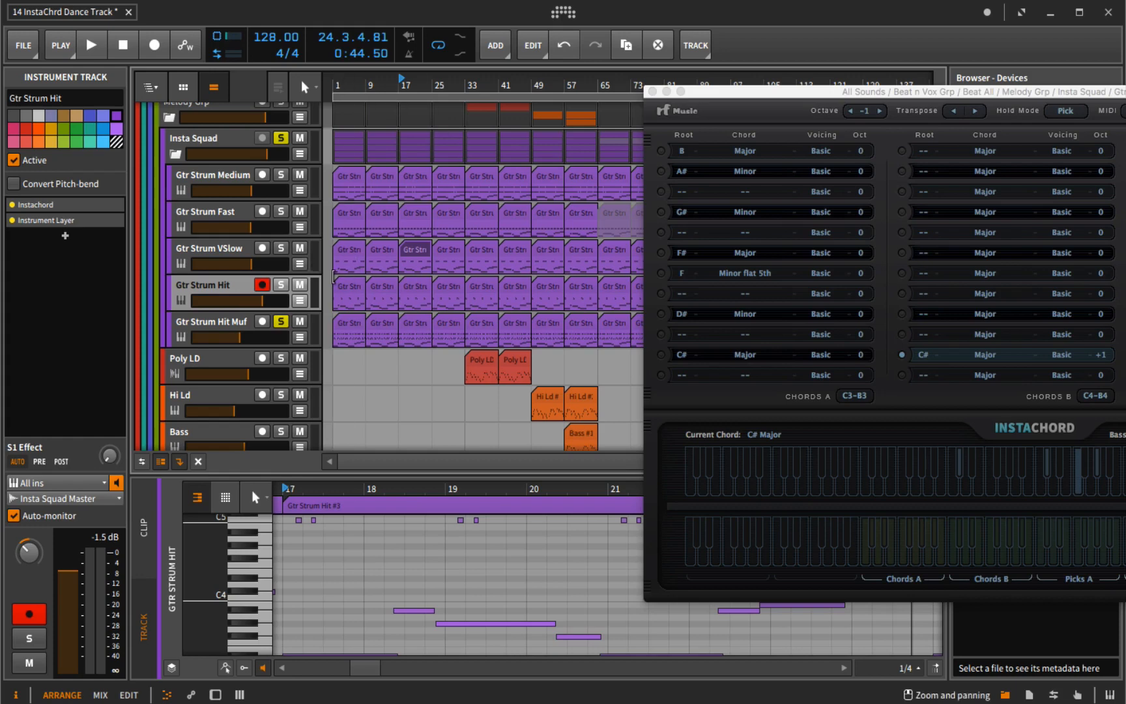
key("space")
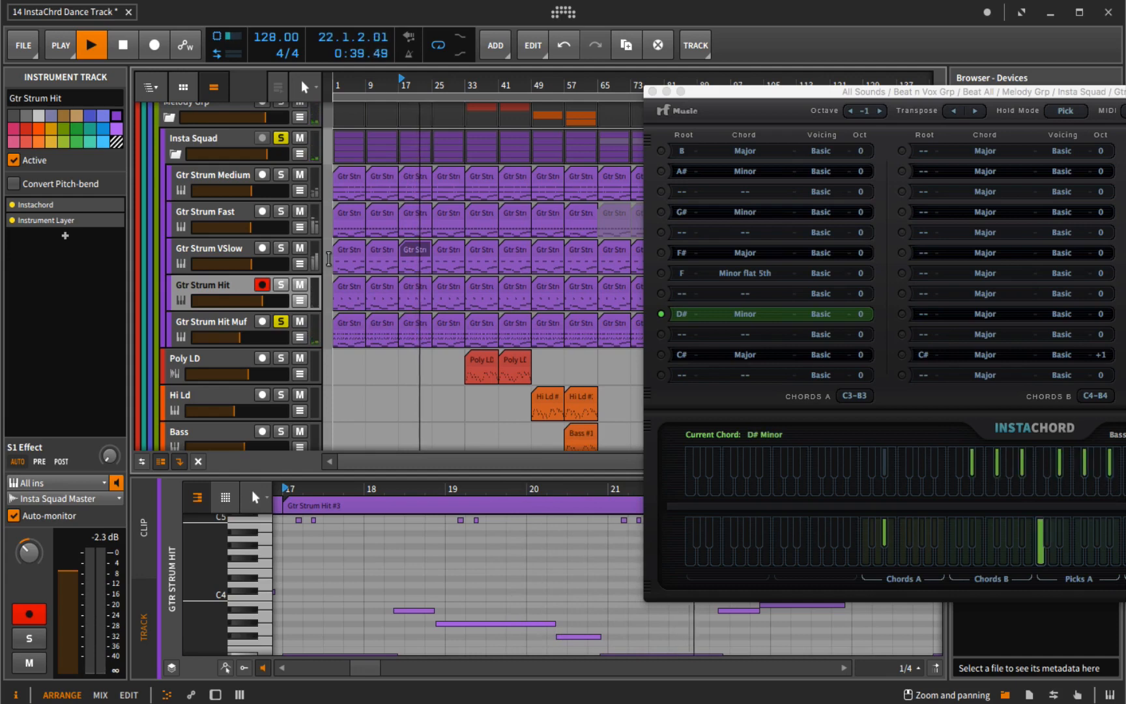
key("space")
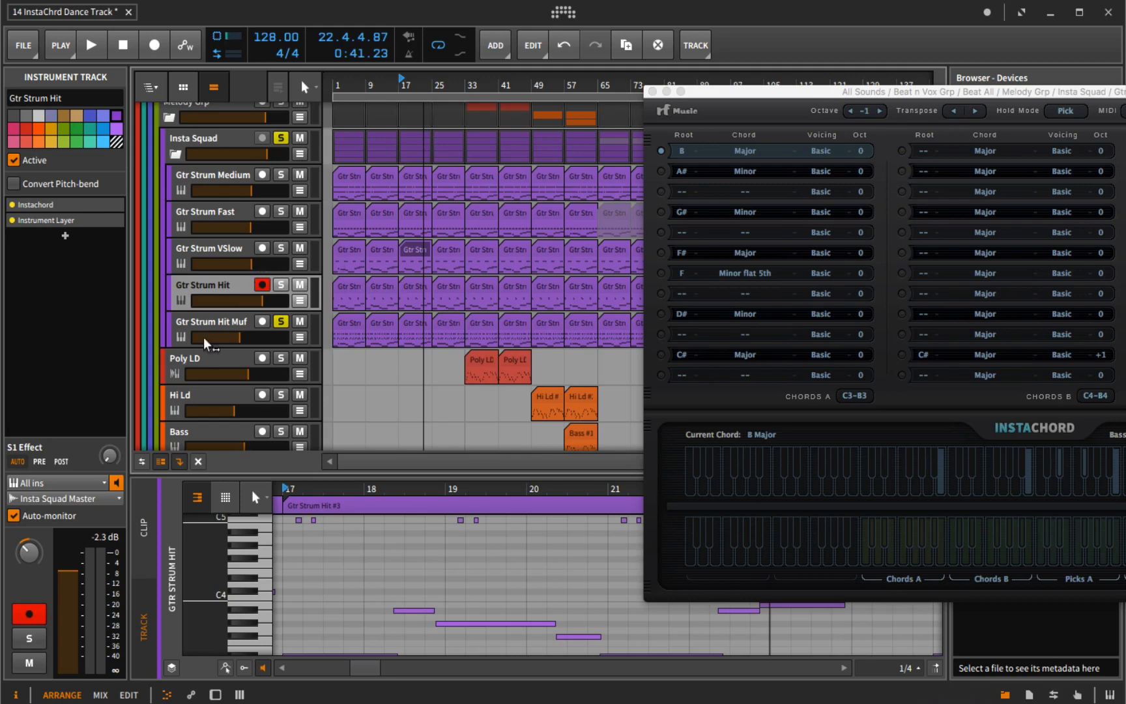
- Open the device chain of Gtr Strum Hit Muf and move the Instachord window aside to uncover the Tool and Dynamics devices
left_click(214, 317)
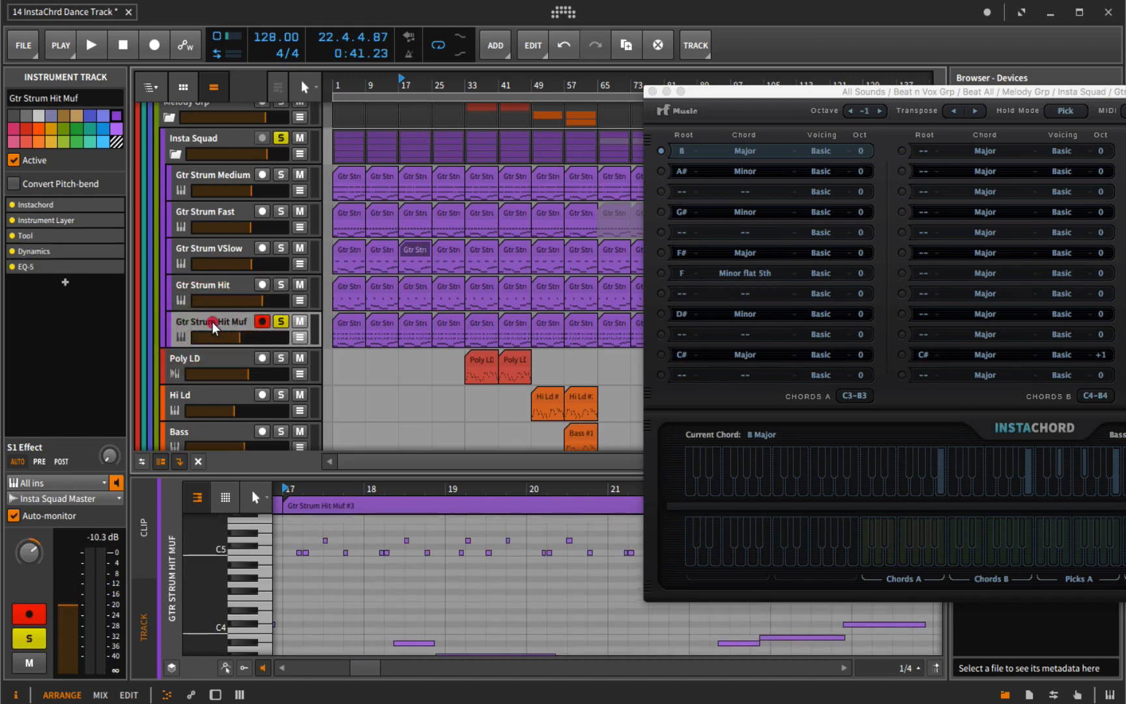
double_click(212, 321)
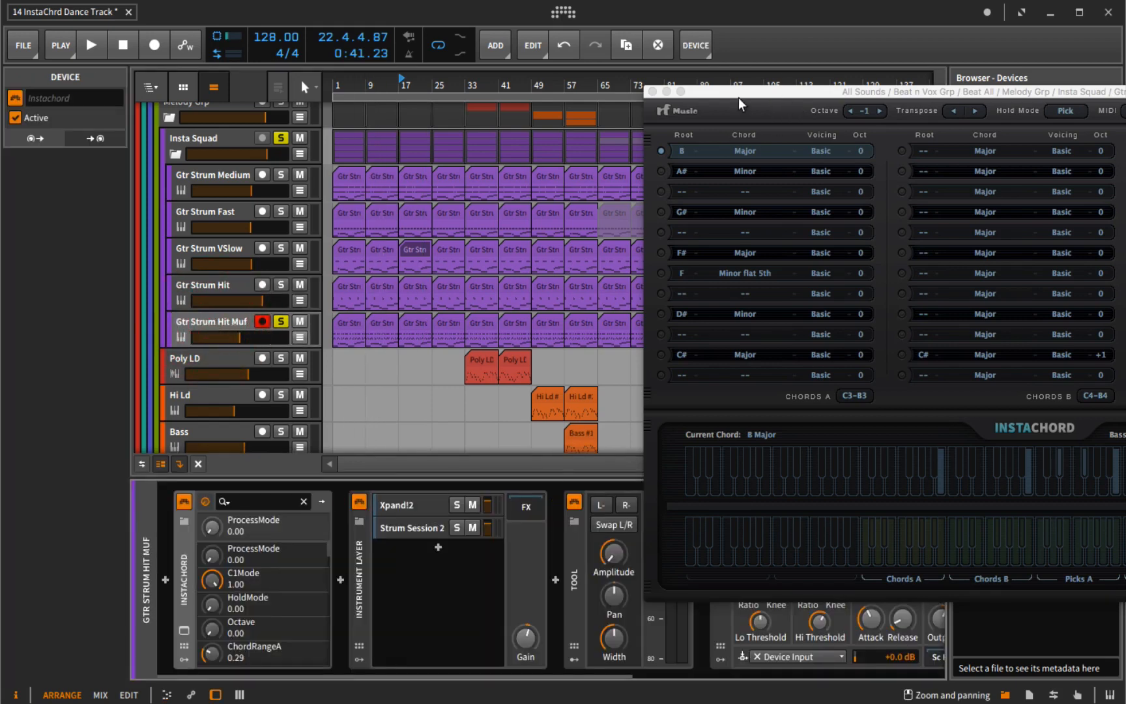
left_click_drag(732, 95, 861, 58)
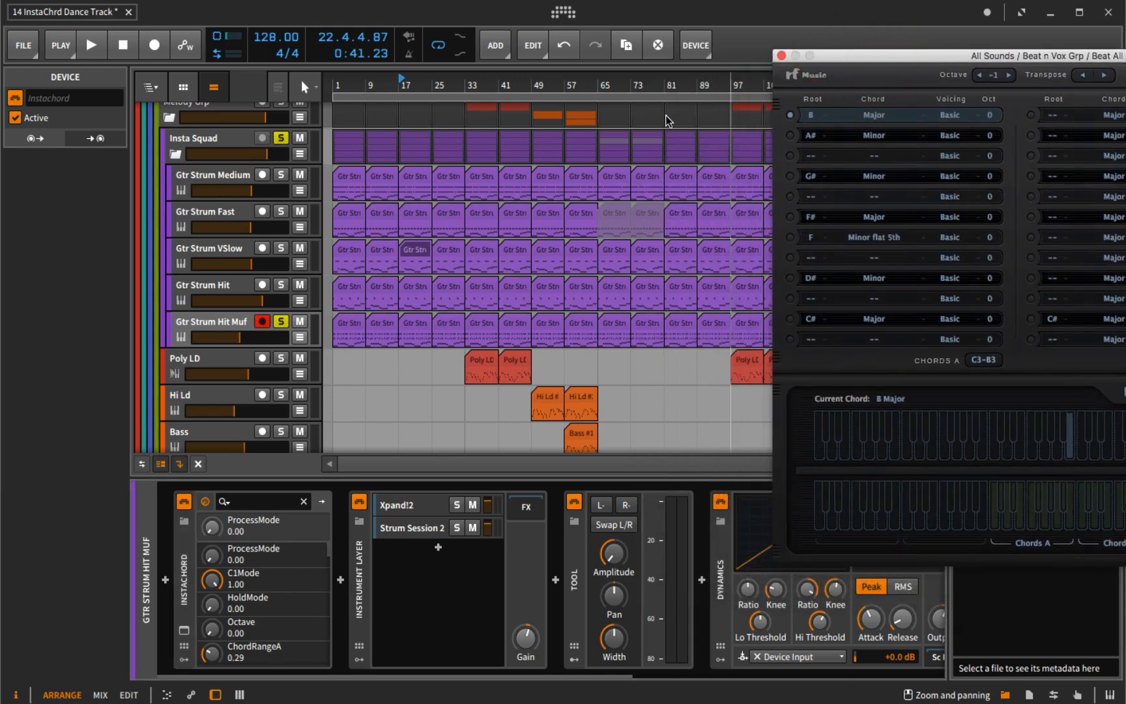
- Play Gtr Strum Hit Muf from bar 17 while checking the level and the Amplitude setting of its Tool device
key("space")
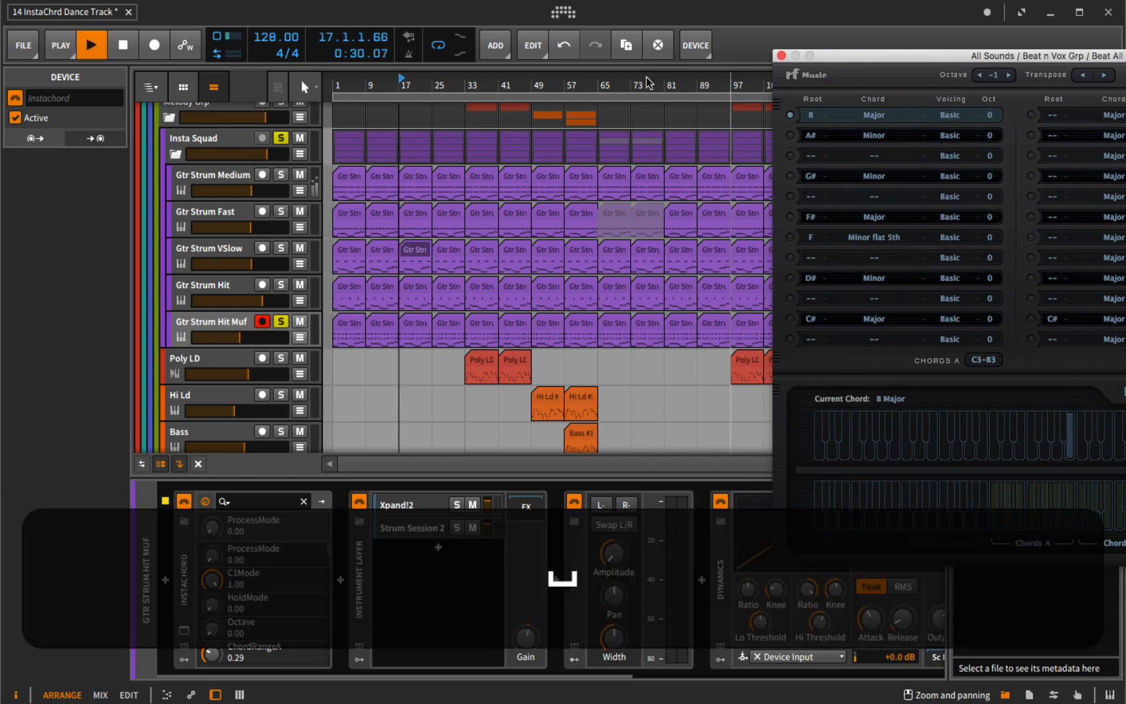
left_click(616, 555)
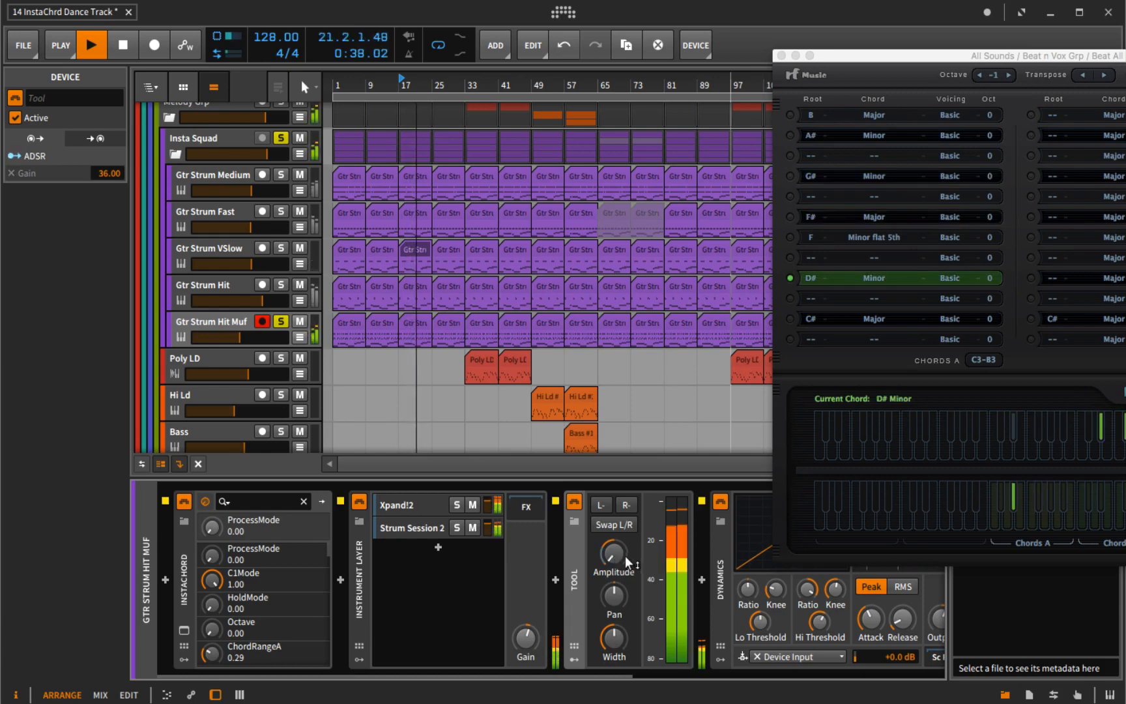
key("space")
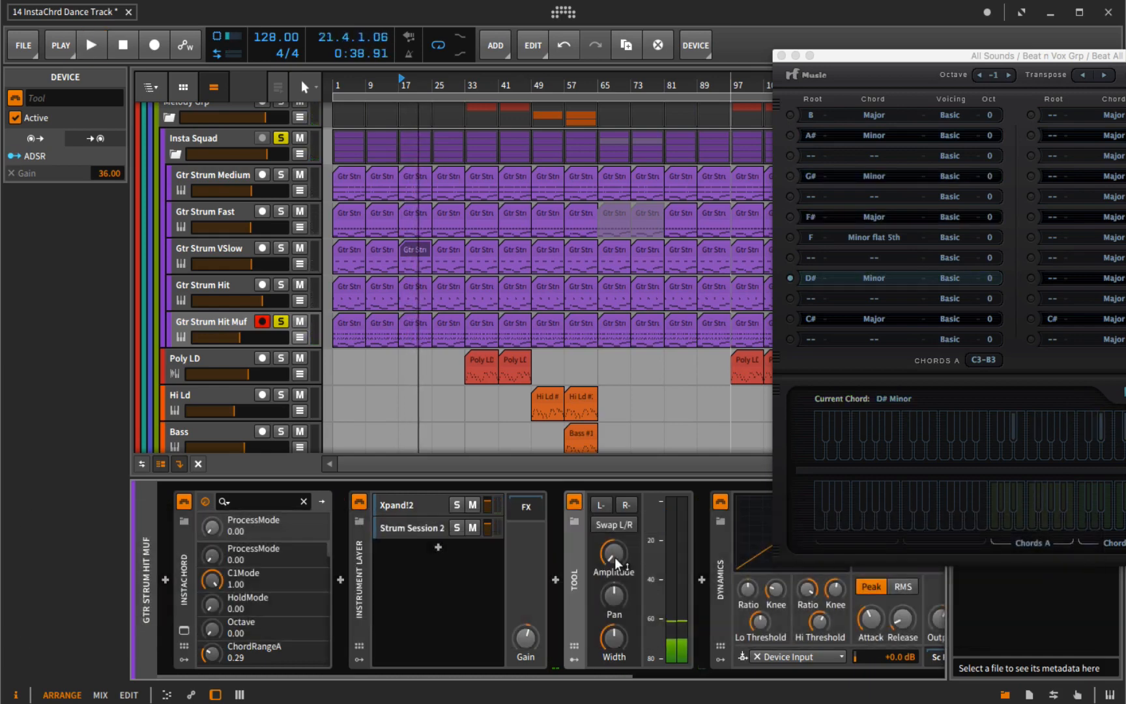
mouse_move(616, 557)
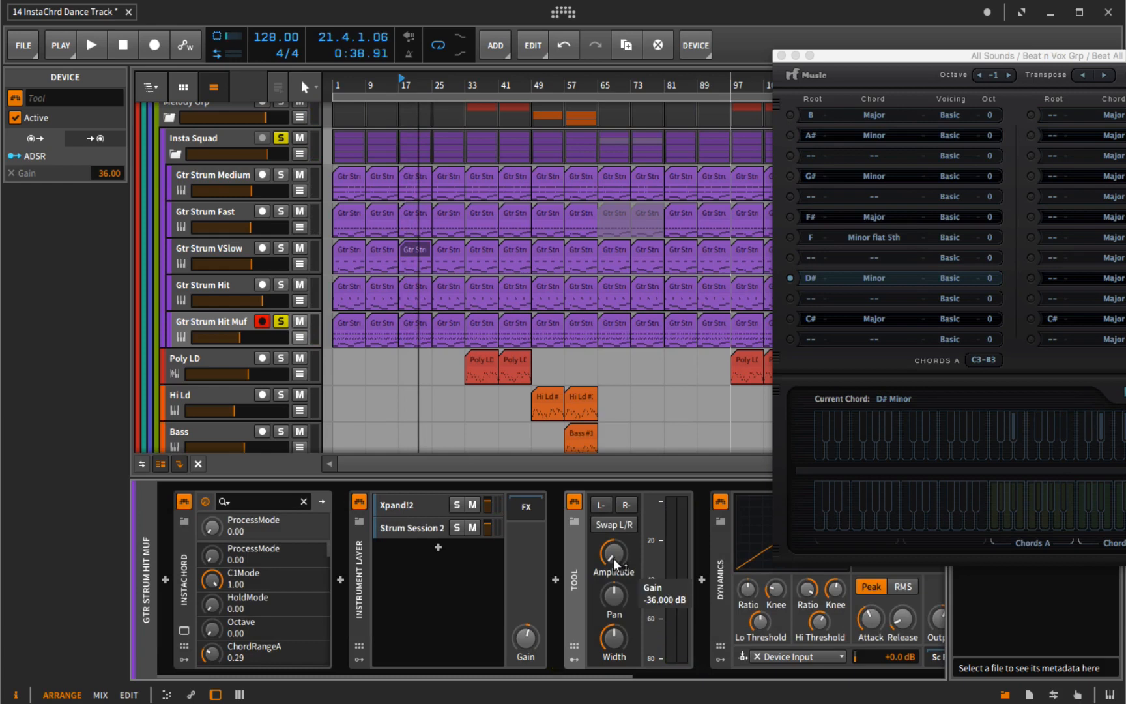
key("space")
key("space")
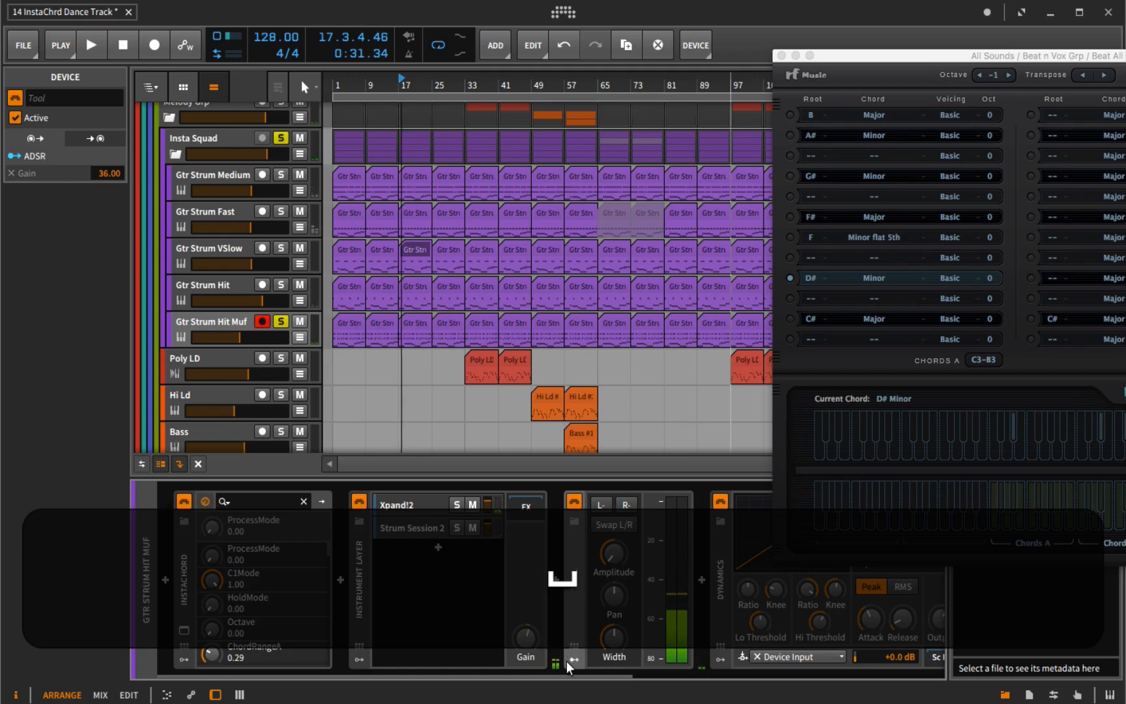
- Expand the Tool device's modulators, show the ADSR envelope that modulates its gain, and examine the decay setting
left_click(573, 659)
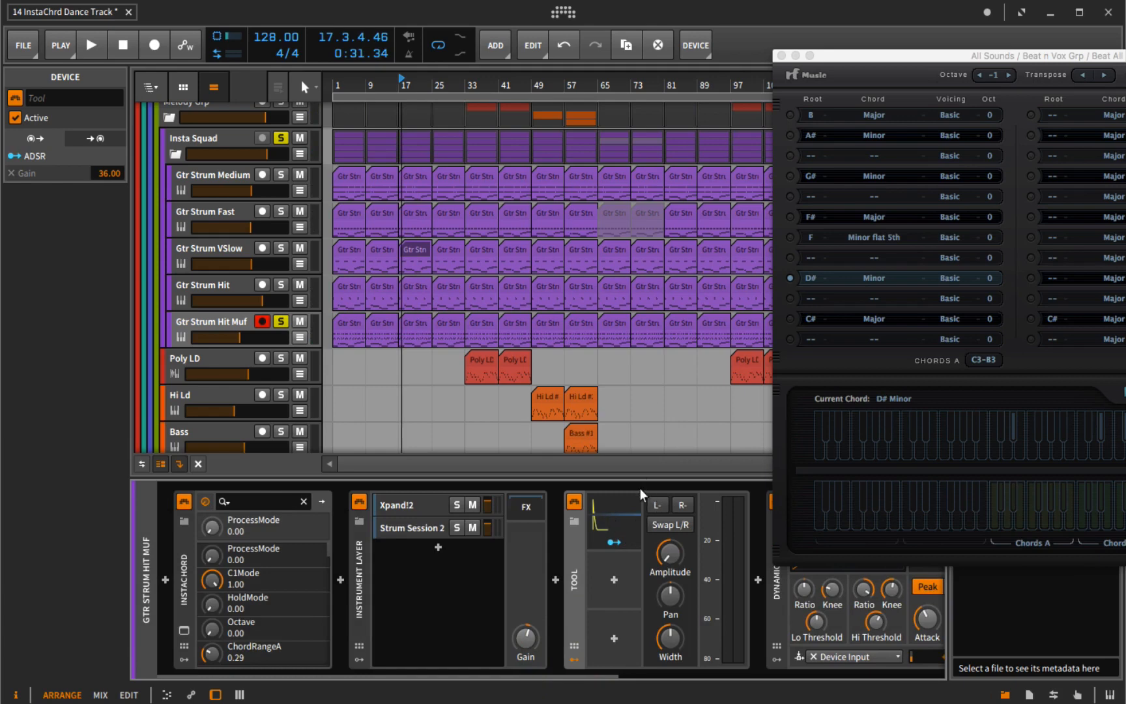
left_click(634, 520)
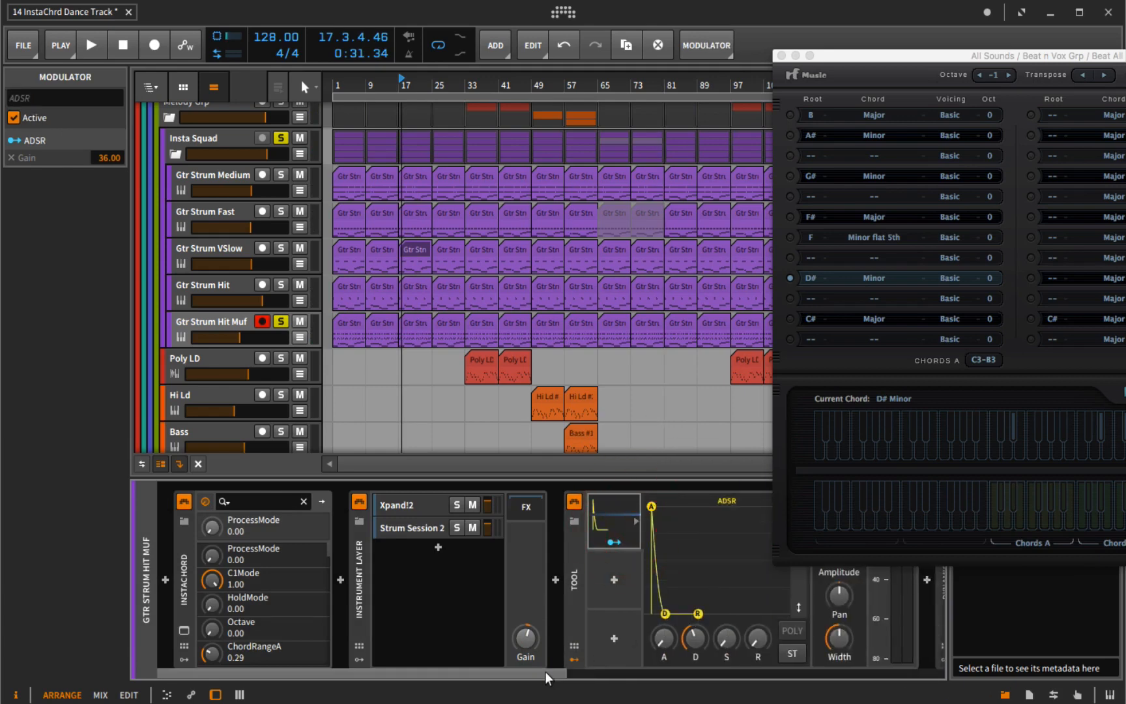
left_click_drag(545, 674, 660, 664)
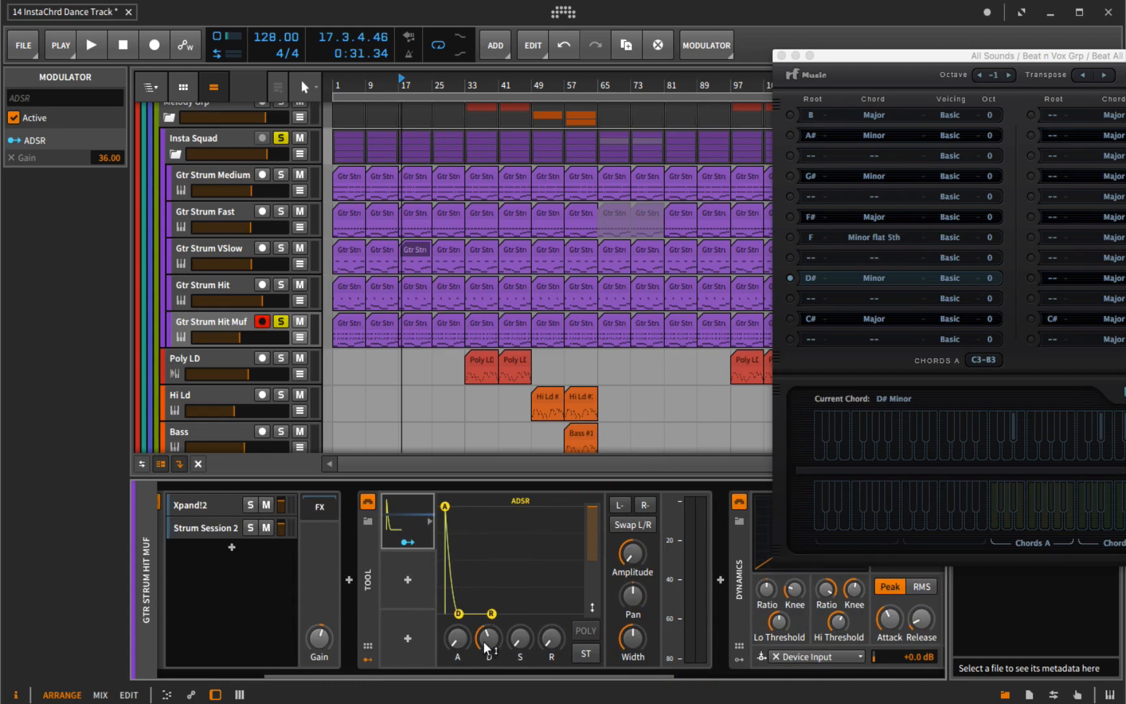
mouse_move(488, 645)
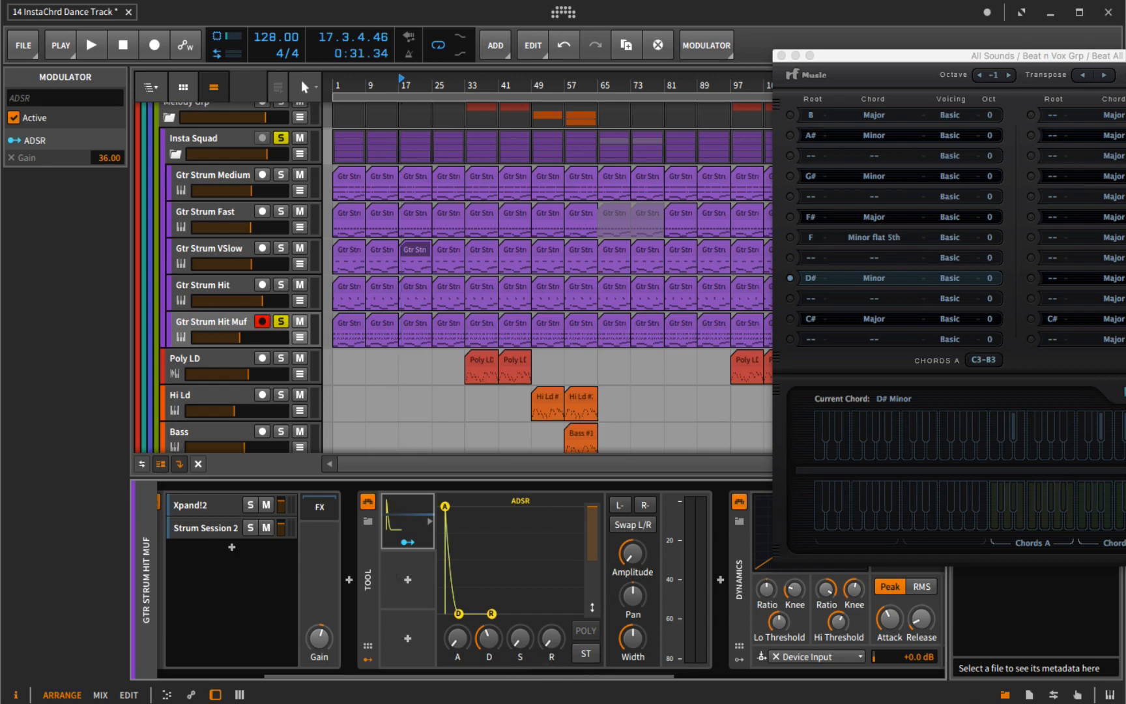
- Play the ADSR-shaped Gtr Strum Hit Muf briefly, and shift the Instachord window to view its Picks A strum actions
key("space")
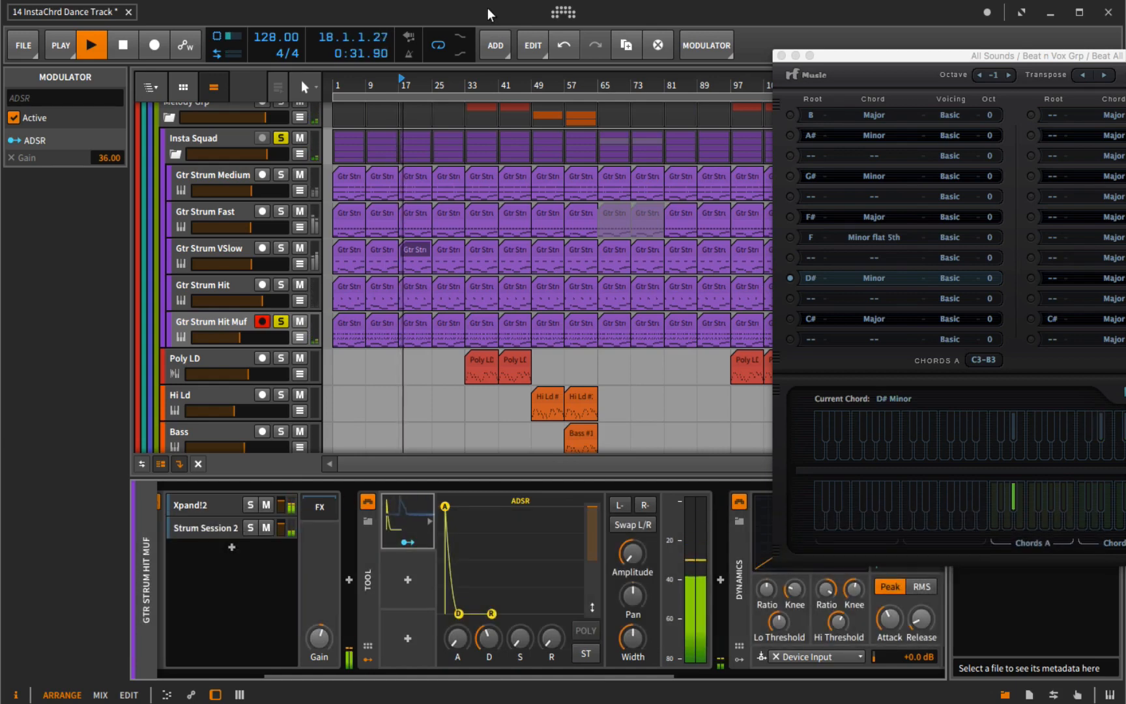
key("space")
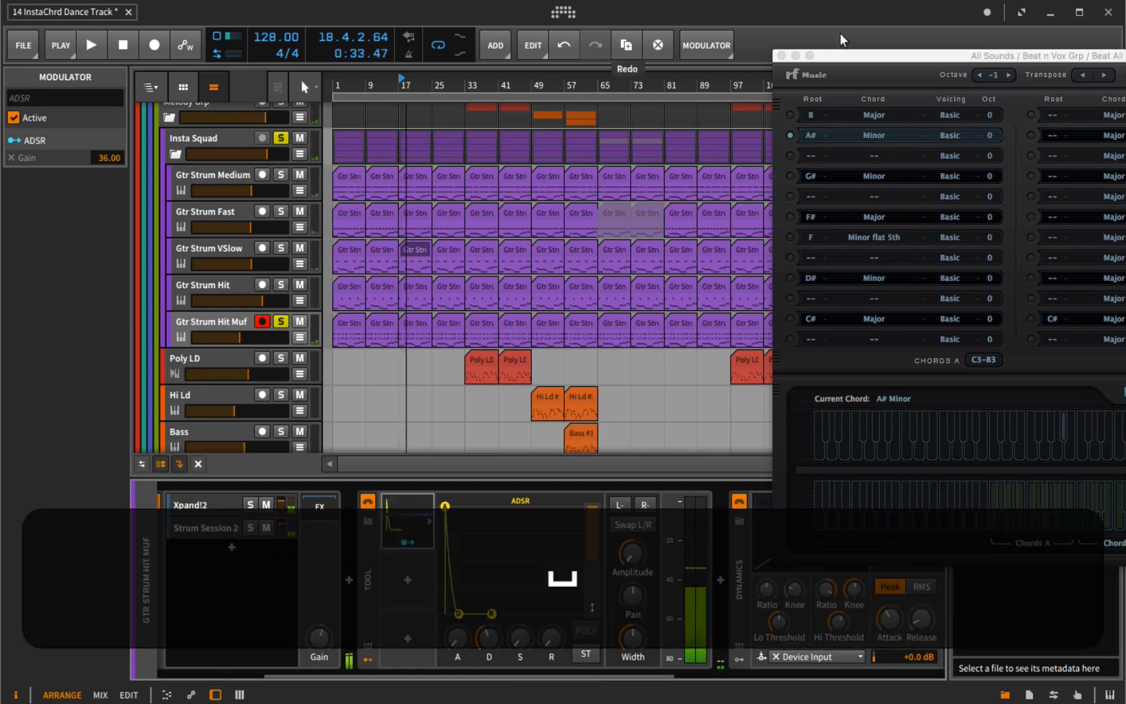
left_click_drag(938, 57, 582, 66)
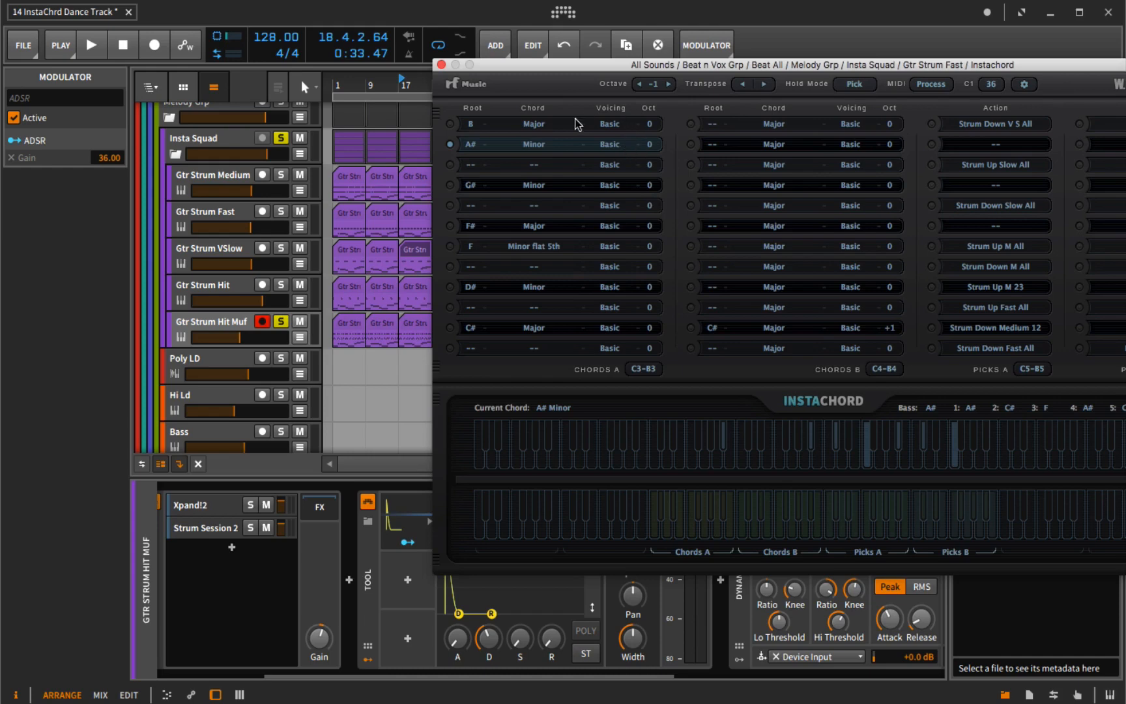
left_click_drag(530, 63, 774, 62)
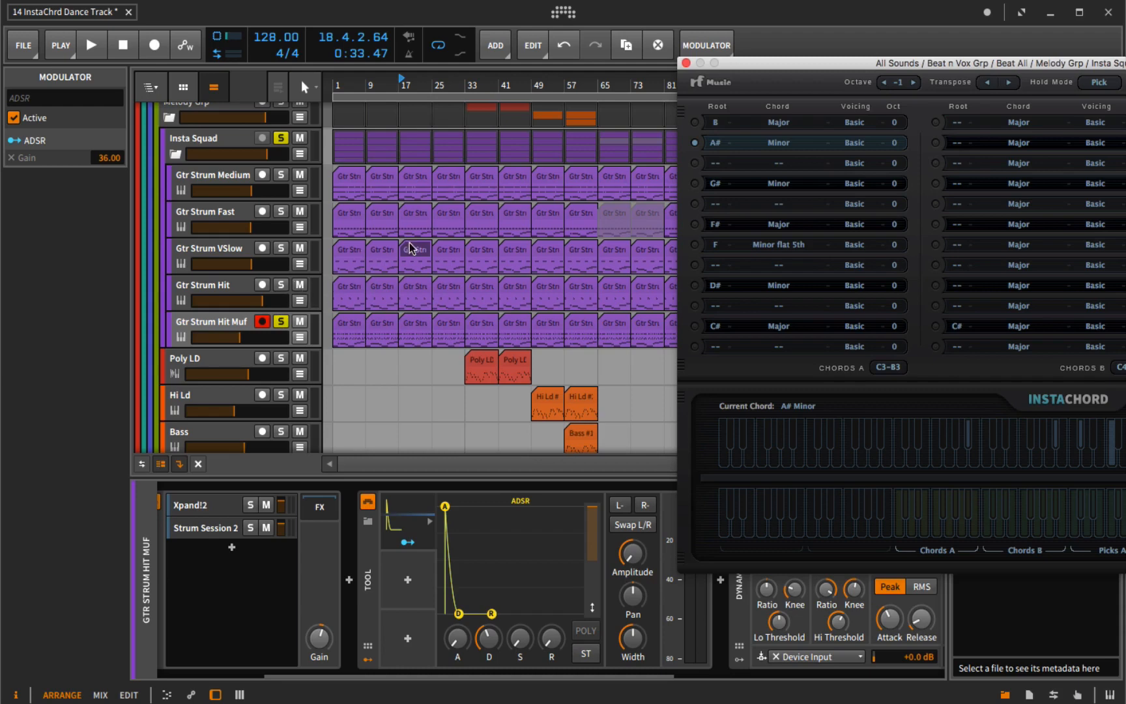
- Replace the individual strum track solos with a solo on the Insta Squad group only, and play the whole group from bar 17
left_click(280, 284)
left_click(281, 248)
left_click(281, 211)
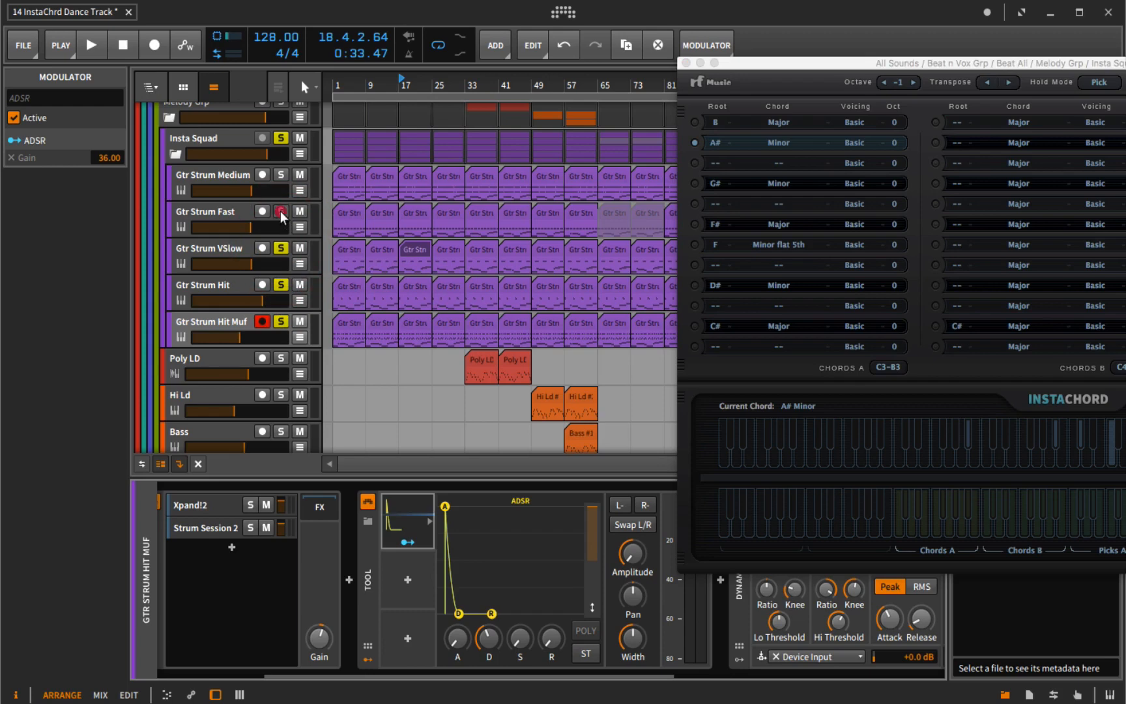
left_click(281, 175)
left_click(283, 174)
left_click(280, 175, "shift")
left_click(282, 139)
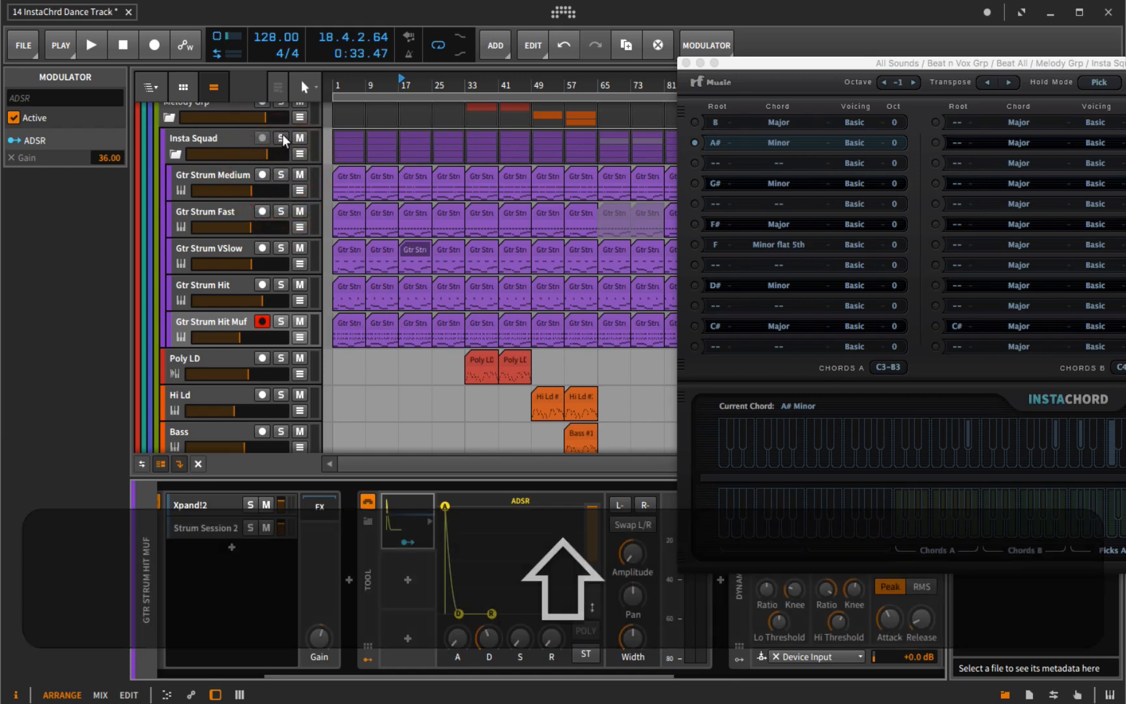
key("space")
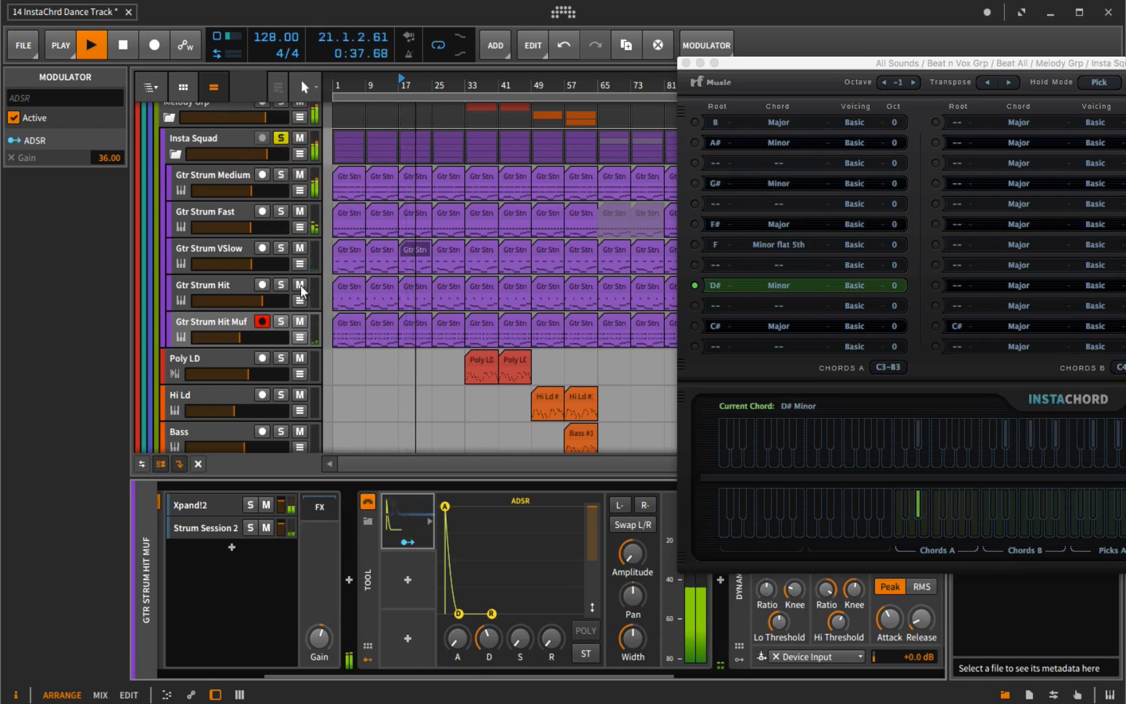
- Audition the strum layers during playback by adding solos for Gtr Strum Hit, Hit Muf, VSlow, Fast and Medium, and stop at bar 33
left_click(281, 321)
left_click(281, 321)
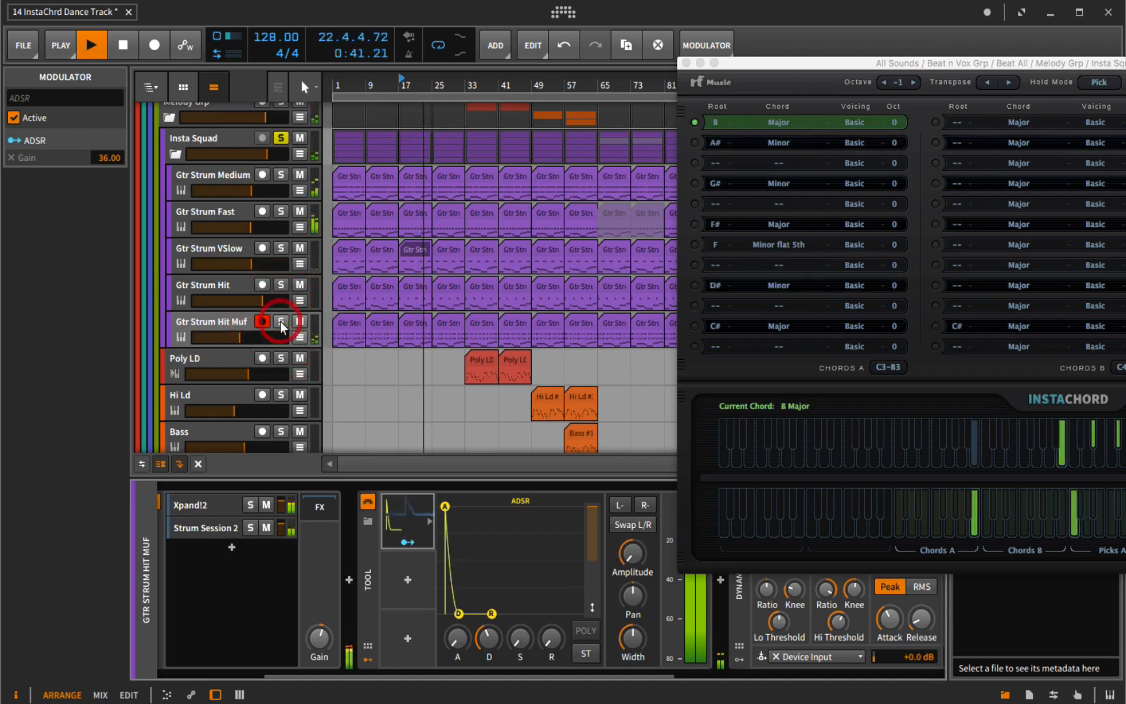
left_click(280, 284)
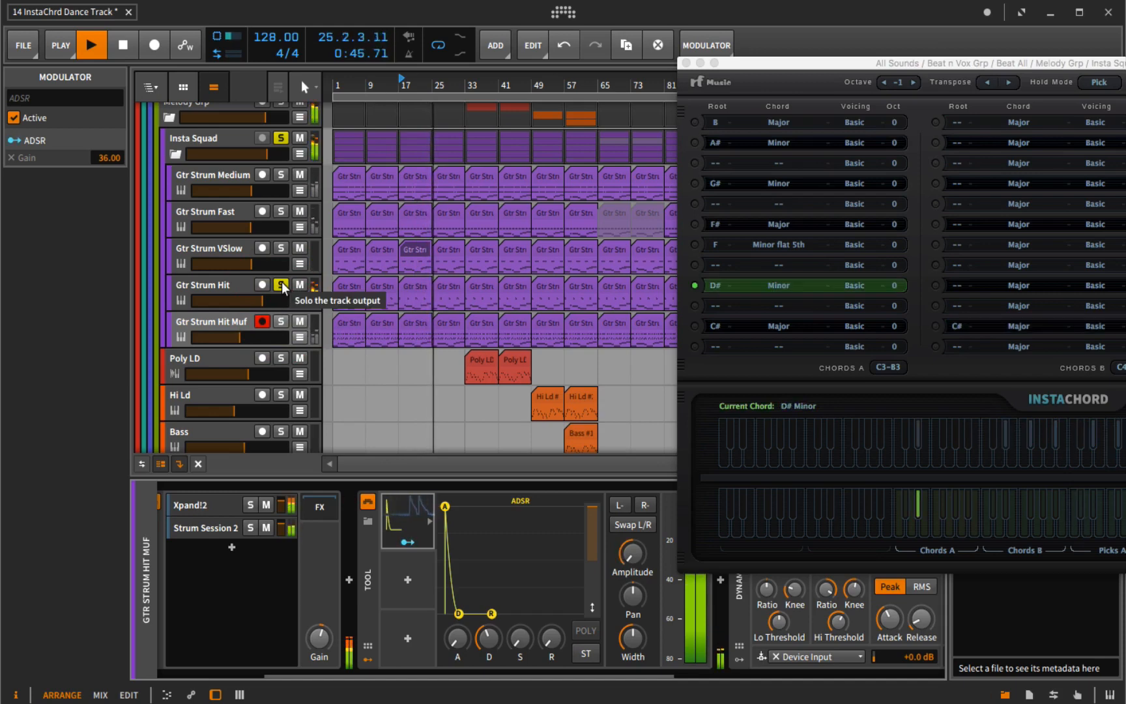
left_click(281, 321)
left_click(276, 248)
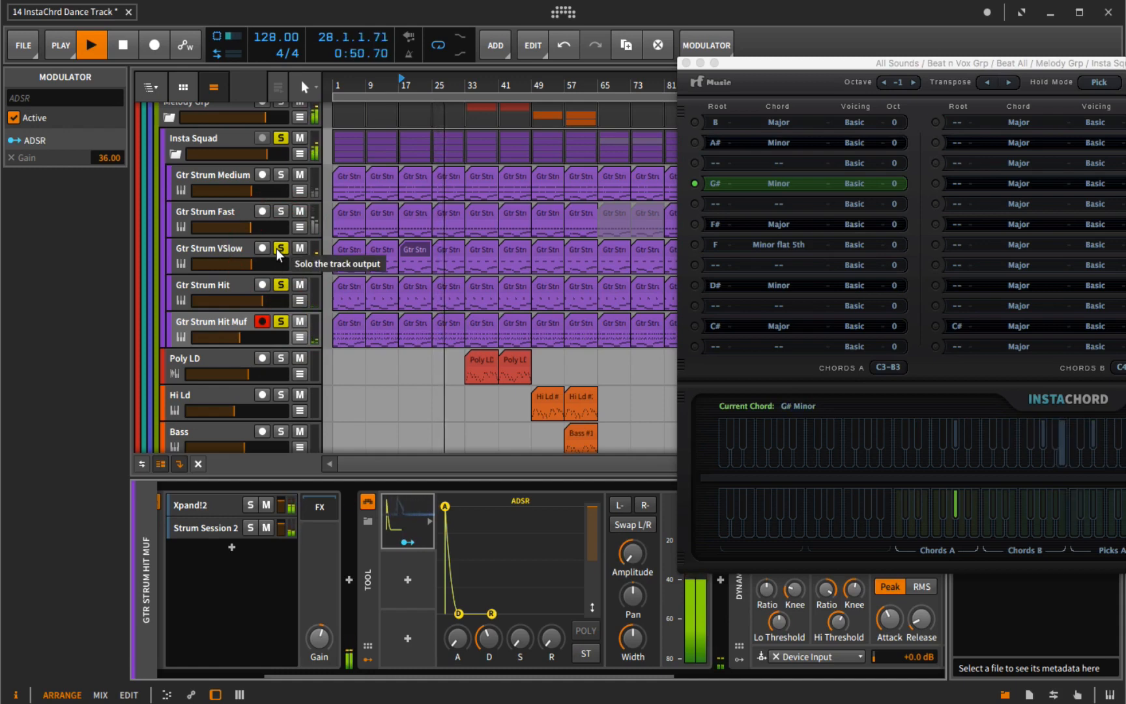
left_click(282, 213)
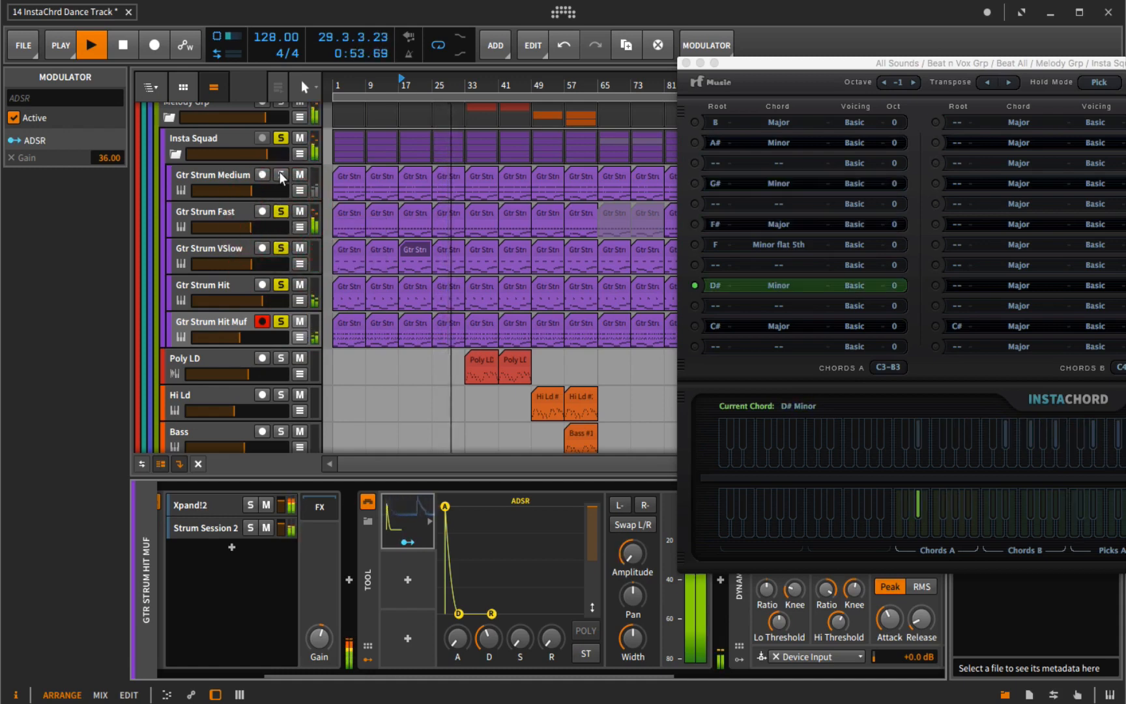
left_click(281, 174)
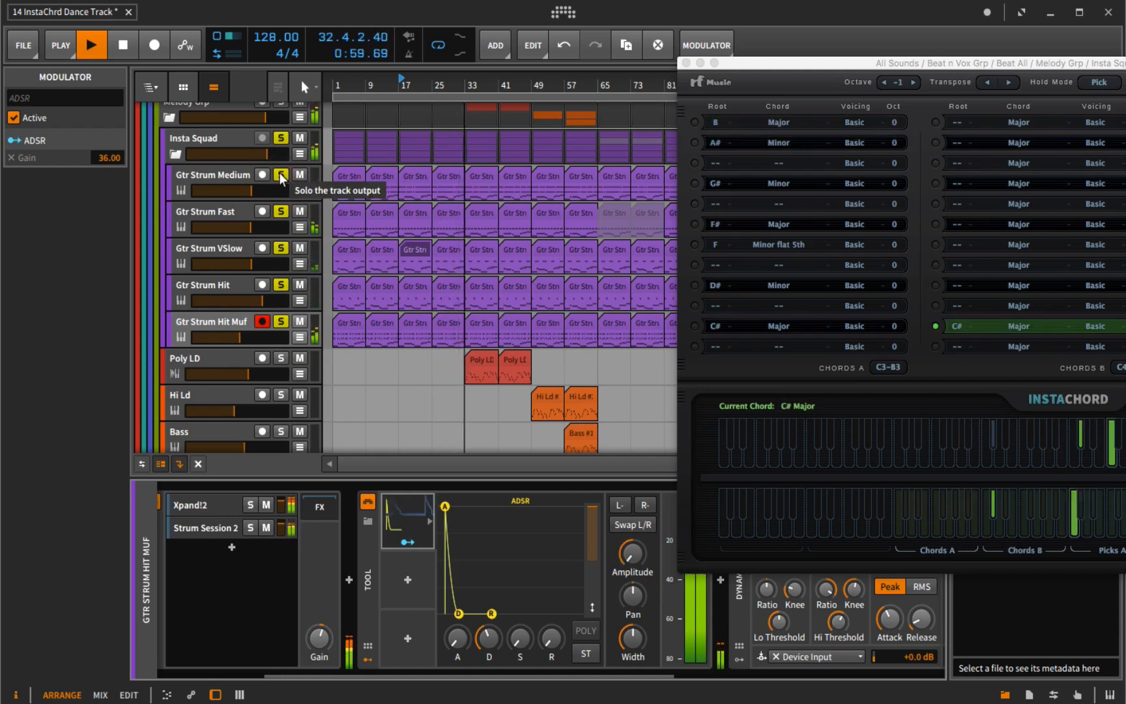
key("space")
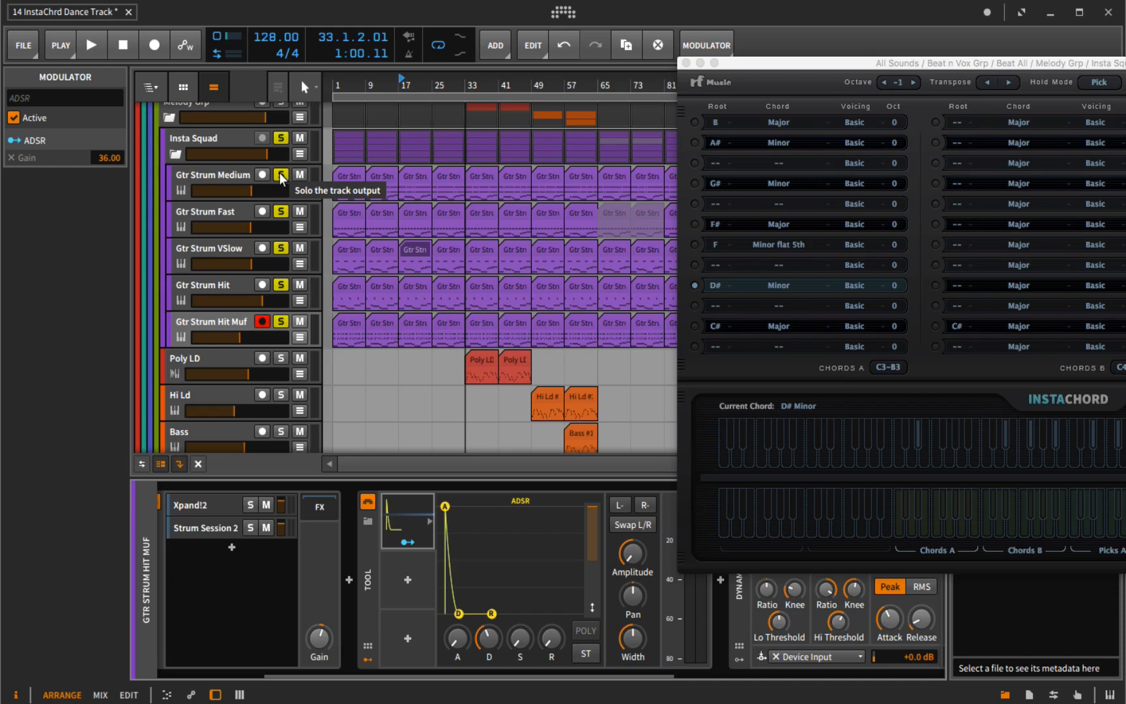
- Remove the solo from all five Gtr Strum tracks, leaving only the Insta Squad group soloed
left_click(281, 175)
left_click(283, 212)
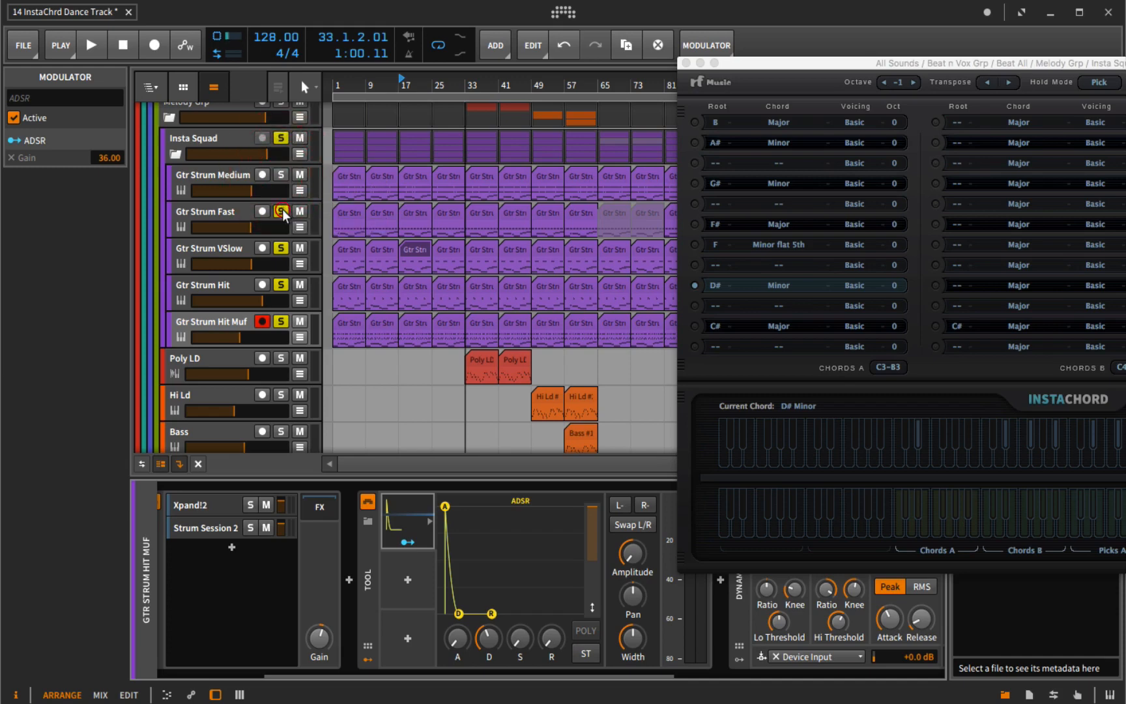
left_click(281, 248)
left_click(280, 284)
left_click(280, 322)
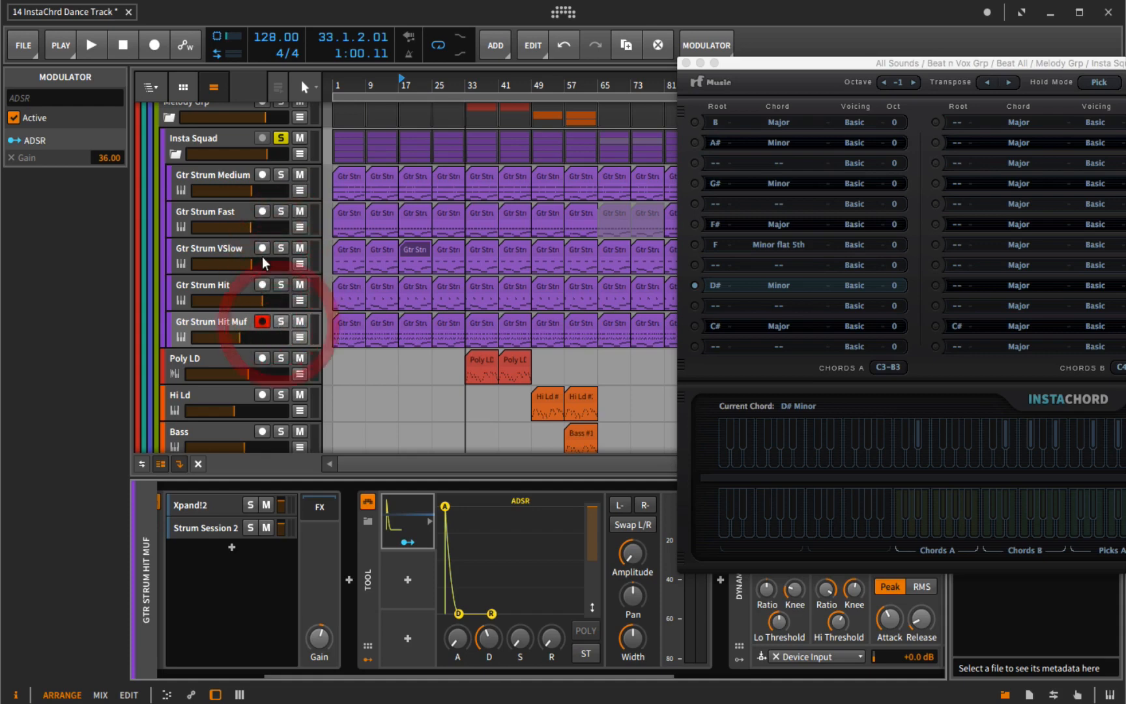
- Open the Strum Session 2 window from the Gtr Strum Medium instrument layer and view the Acoustic bank's program list
left_click(209, 170)
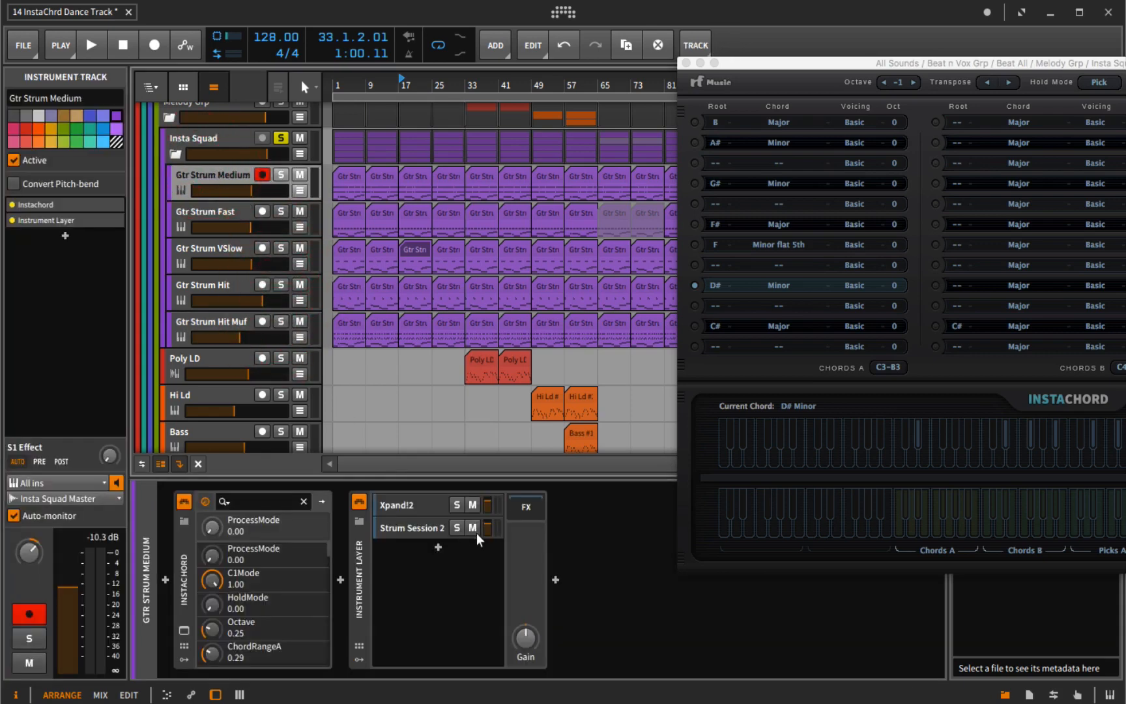
left_click(414, 528)
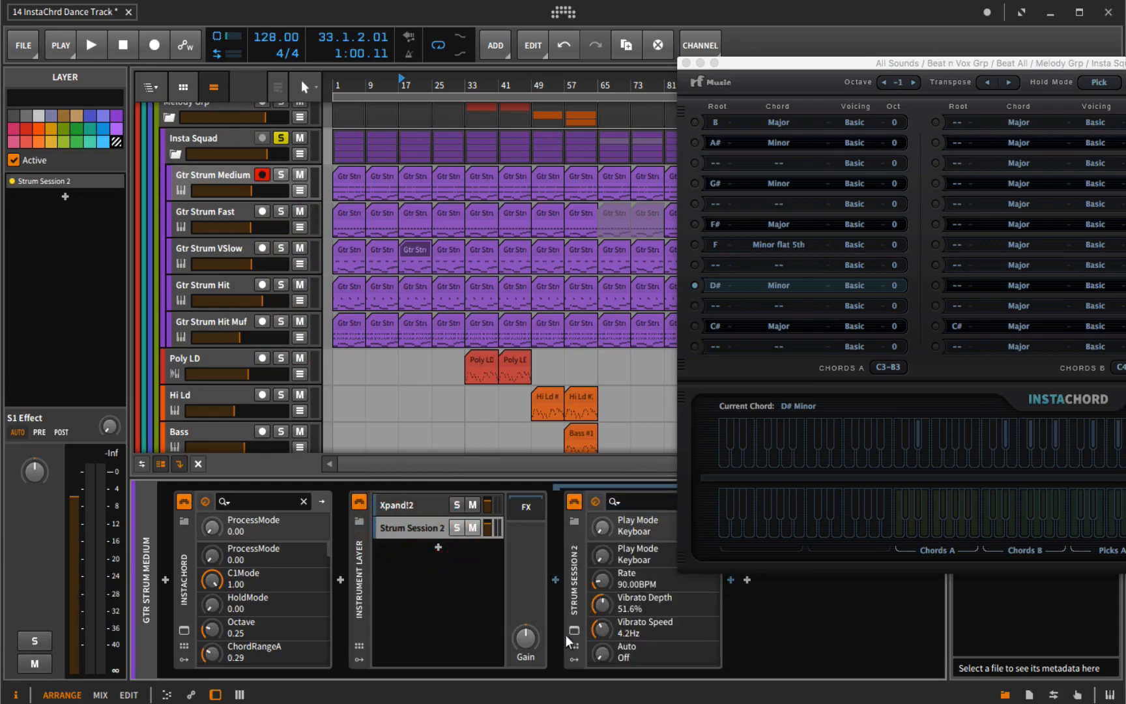
left_click(574, 632)
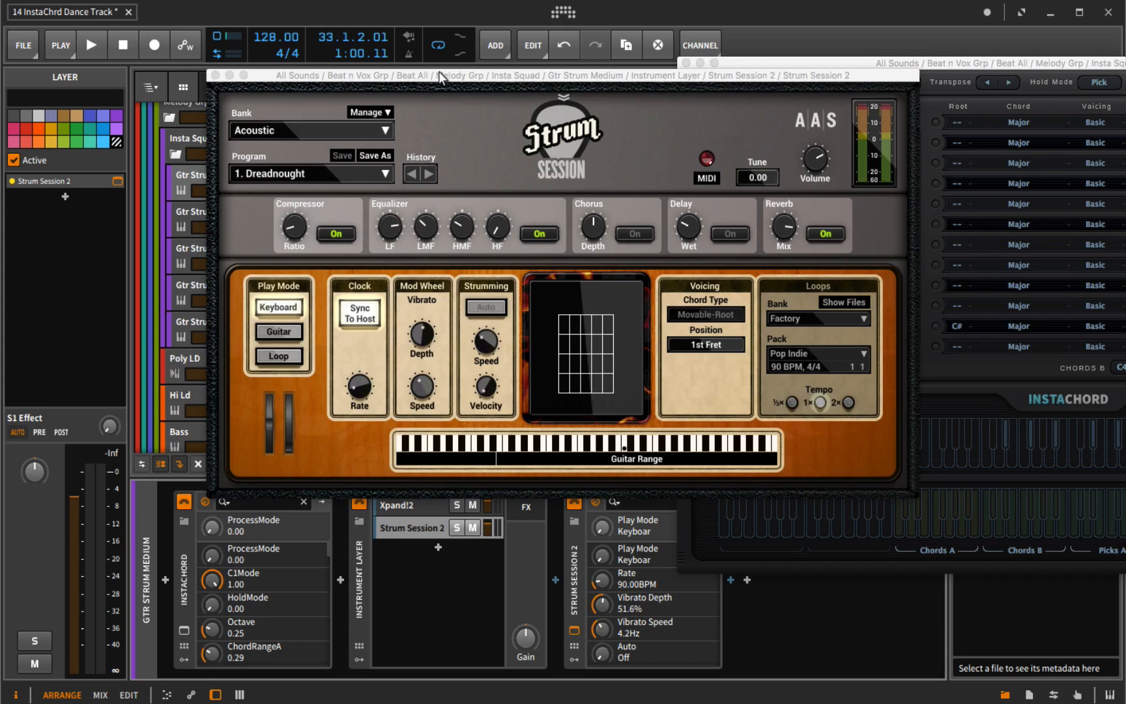
left_click_drag(441, 79, 483, 76)
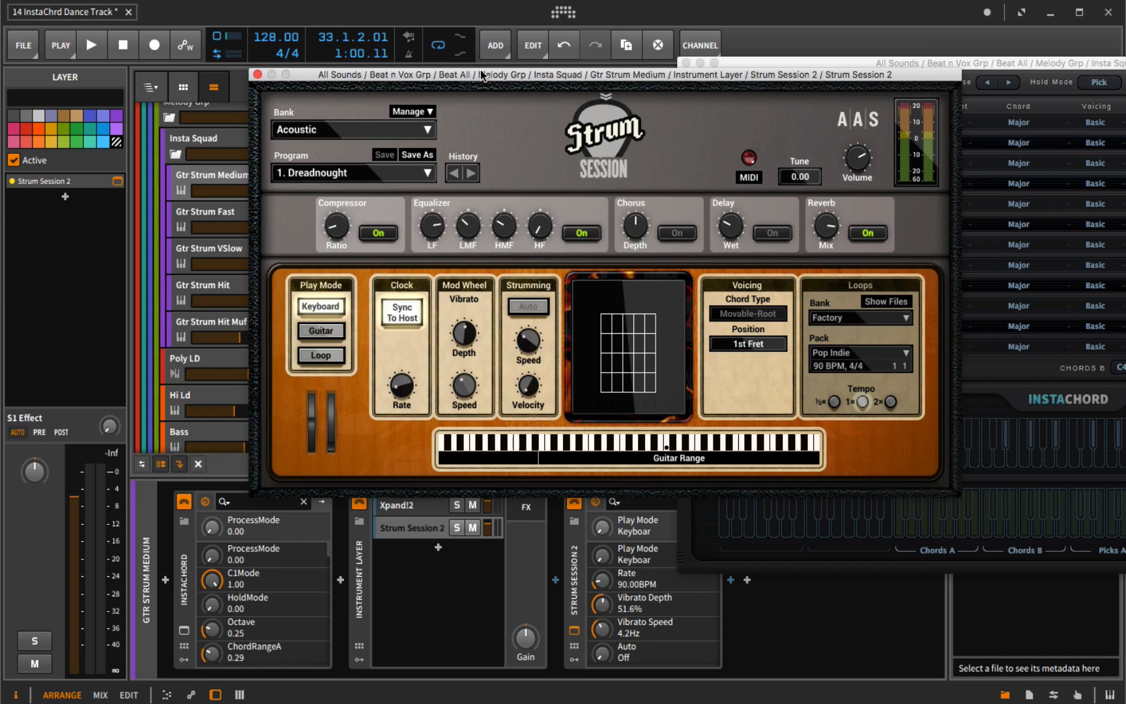
left_click(423, 173)
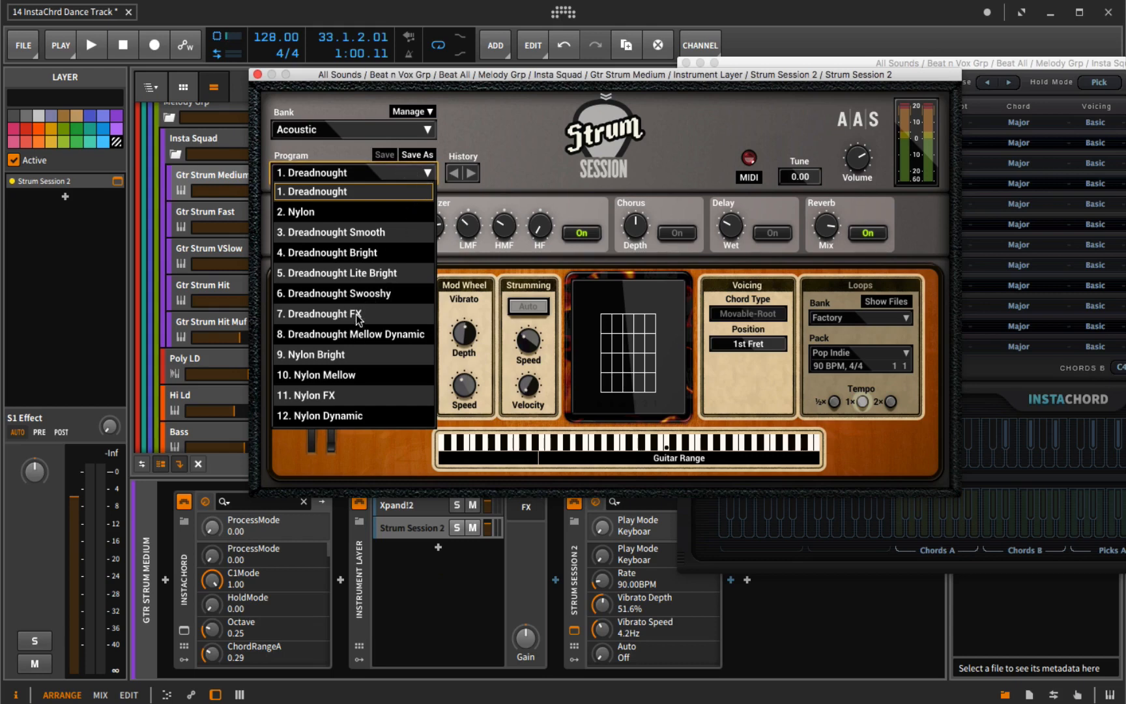
left_click(428, 172)
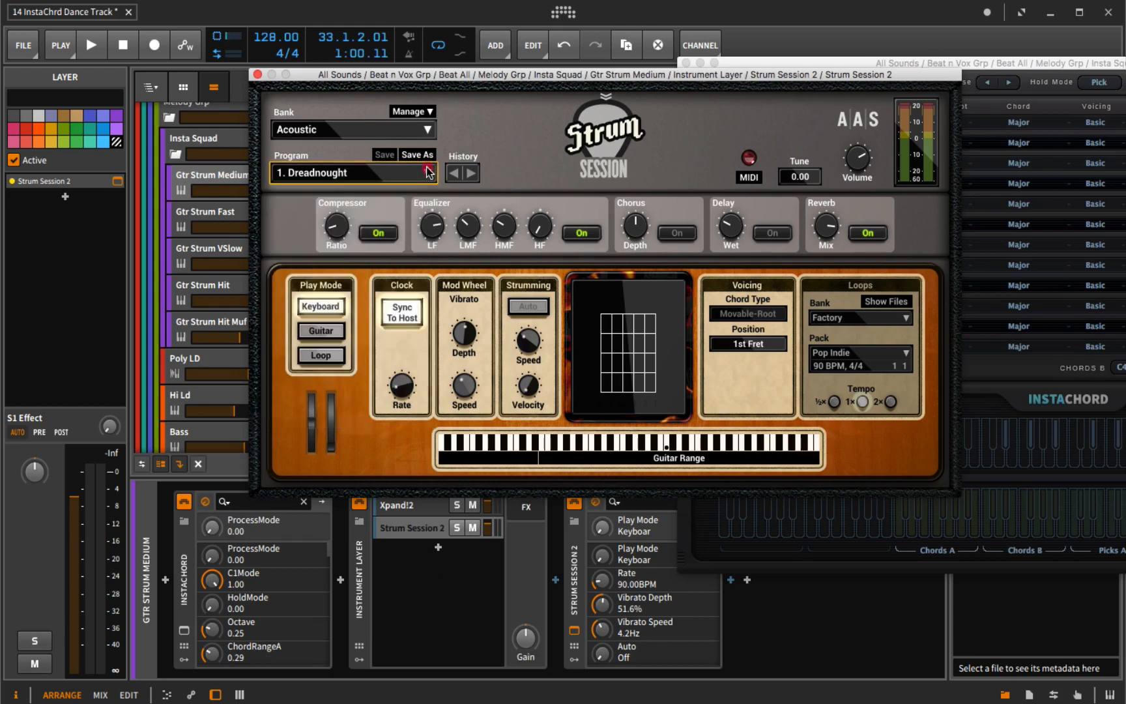
- Switch the Strum Session bank to Electric to view its programs, and return to the Acoustic bank
left_click(427, 129)
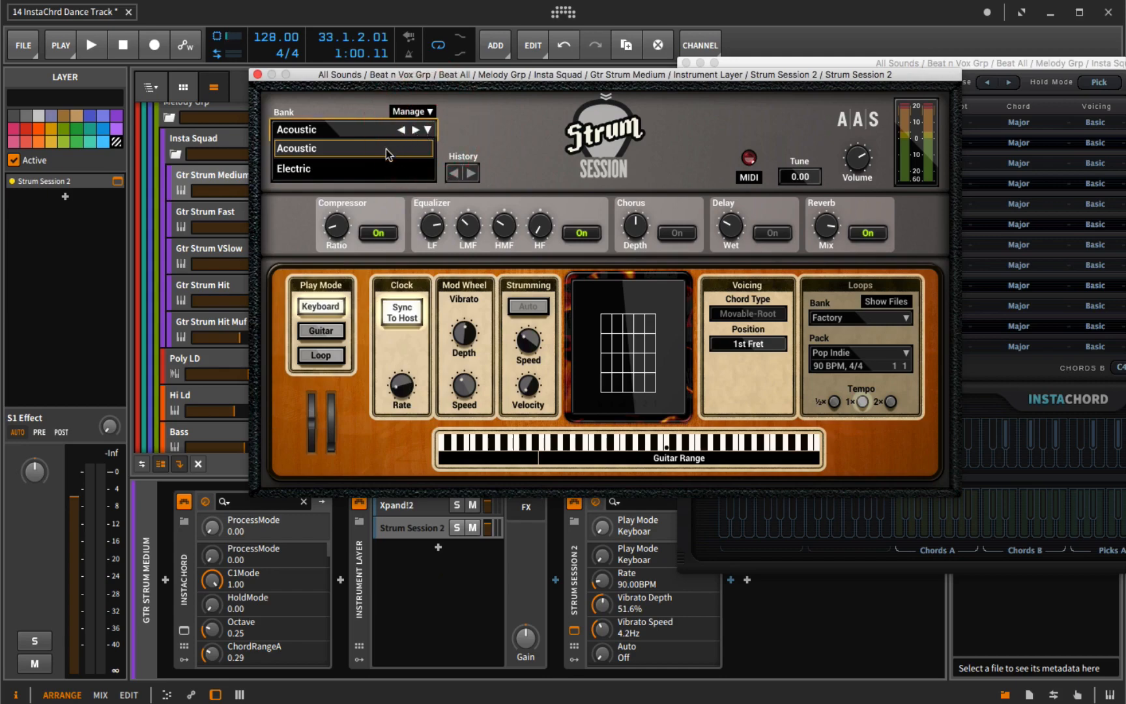
left_click(378, 168)
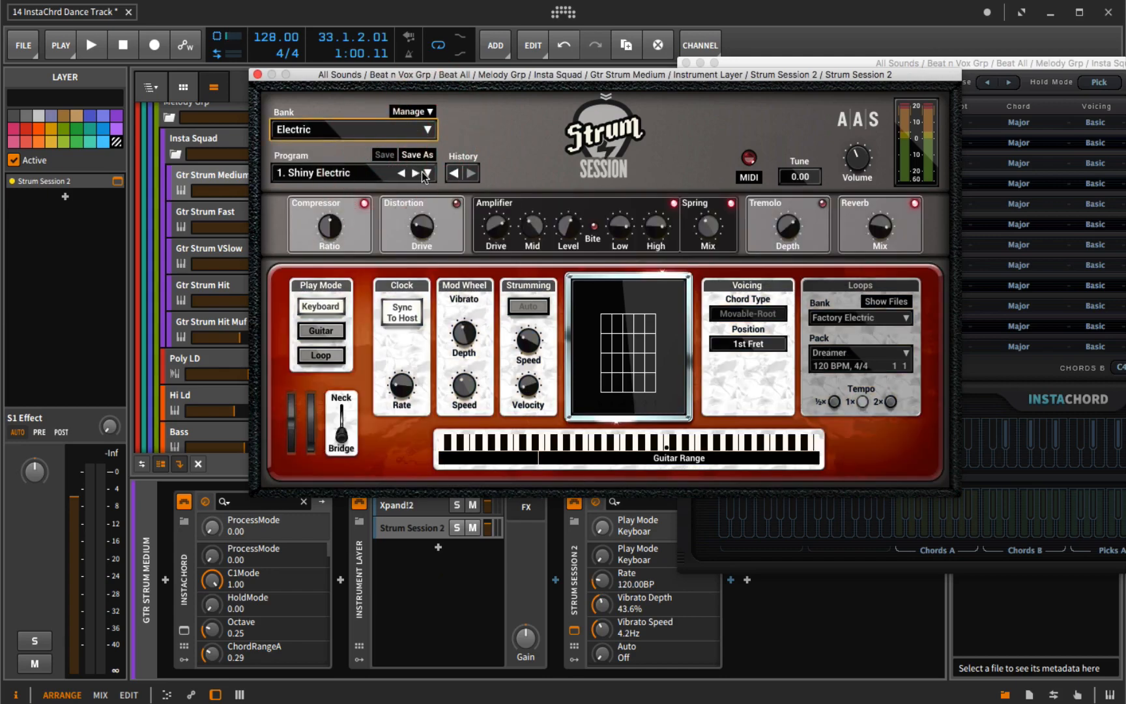
left_click(427, 172)
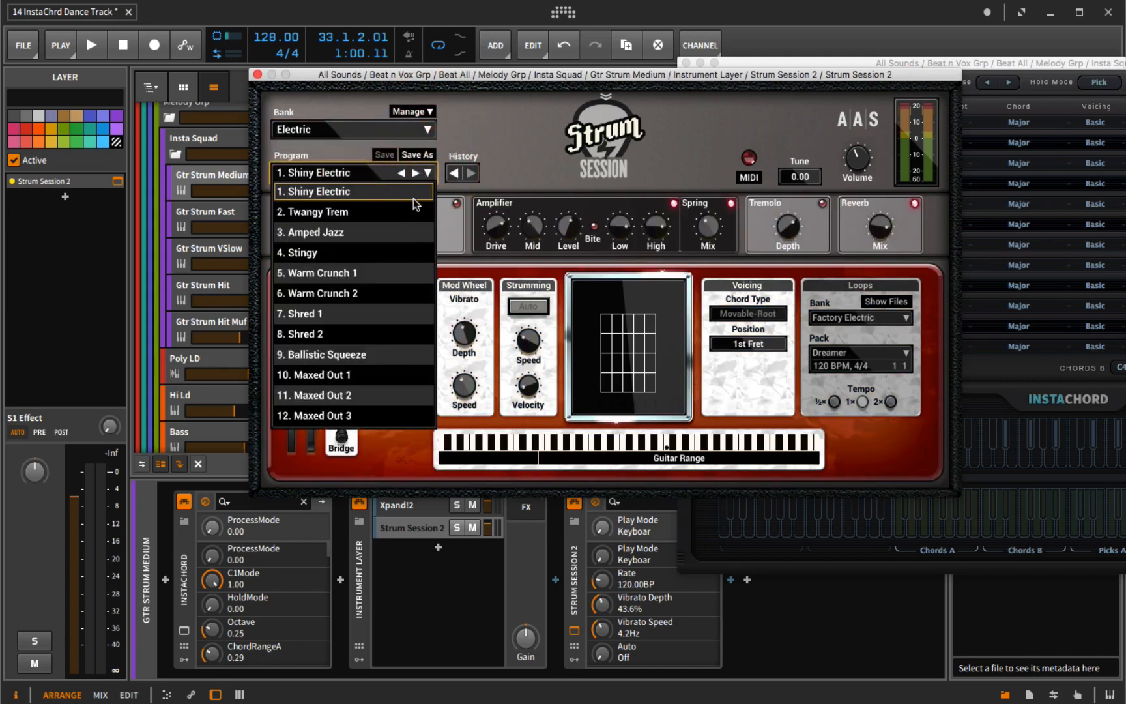
left_click(480, 122)
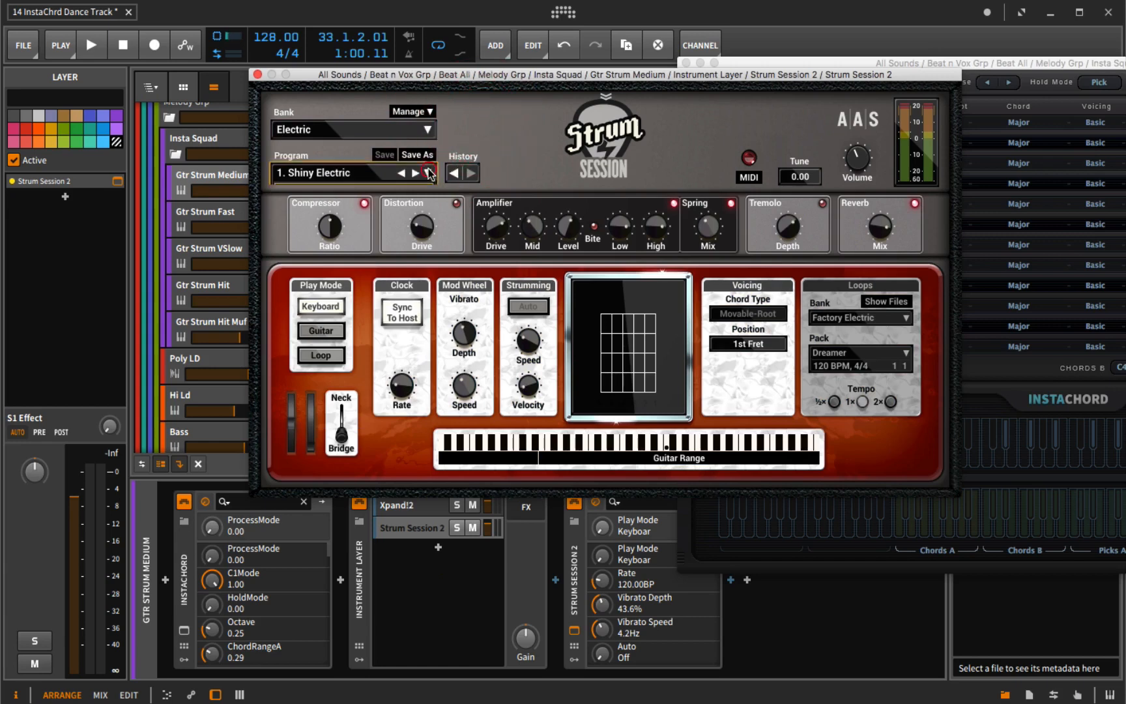
left_click(428, 173)
left_click(467, 137)
left_click(428, 129)
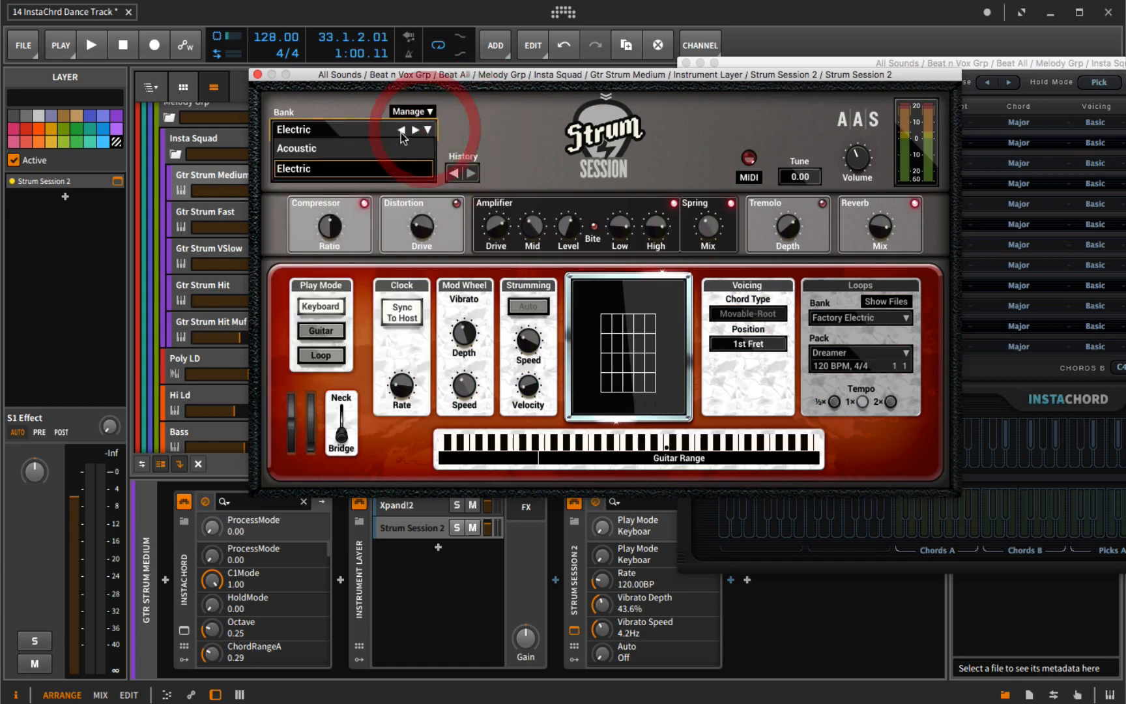
left_click(391, 148)
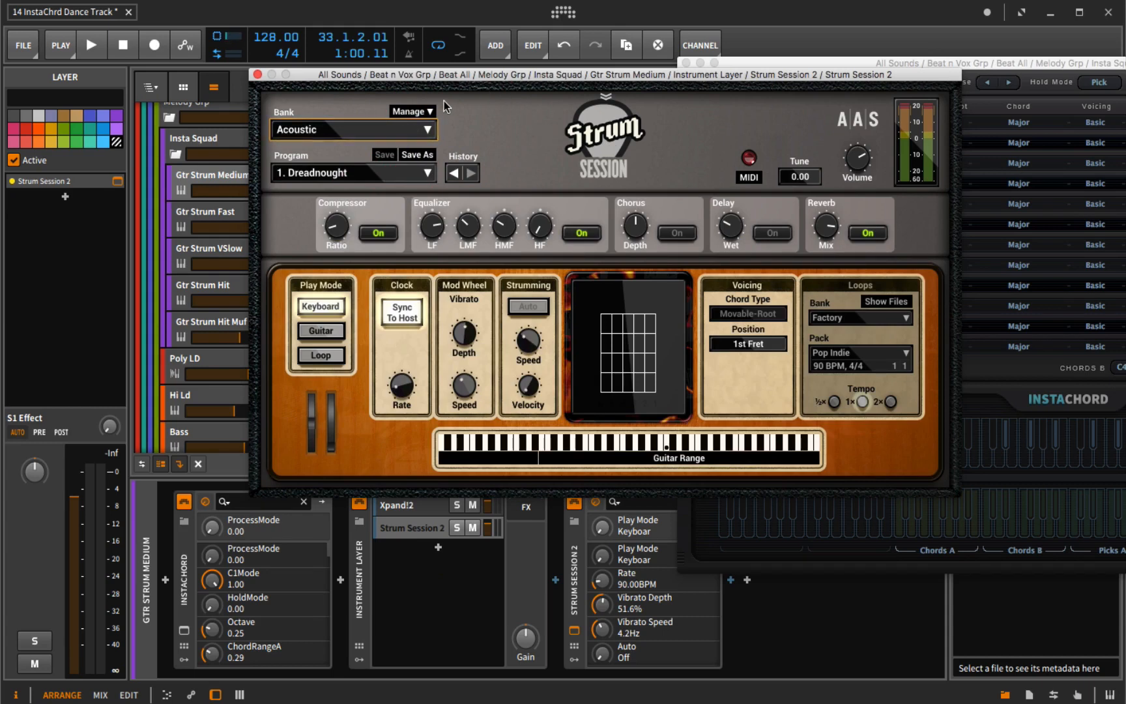
- Open the Xpand!2 layer's window to view its Steel String Acoustic sound, and move both instrument windows clear of the track list
left_click_drag(308, 78, 652, 68)
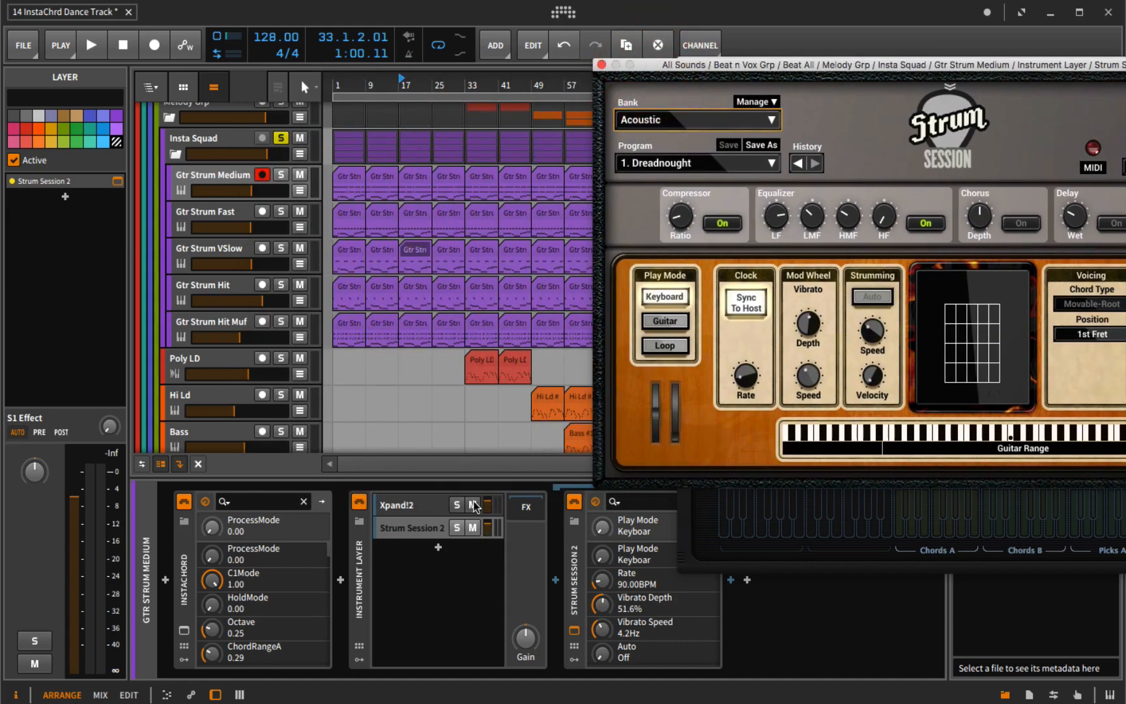
left_click(433, 507)
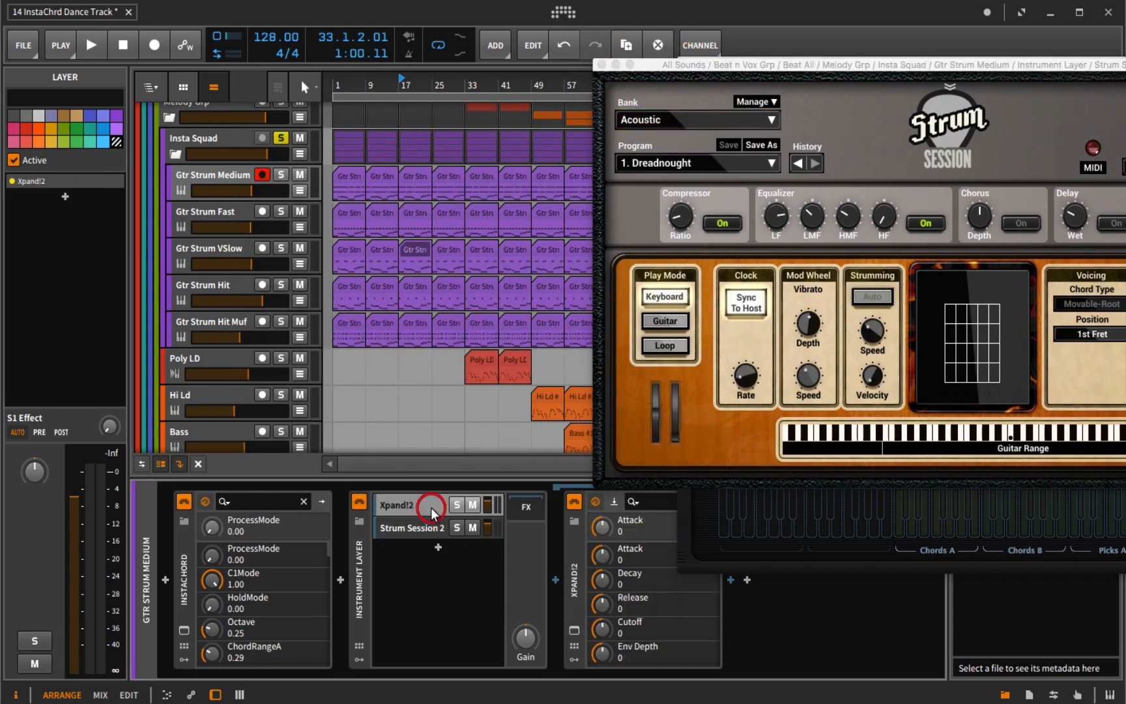
left_click(573, 630)
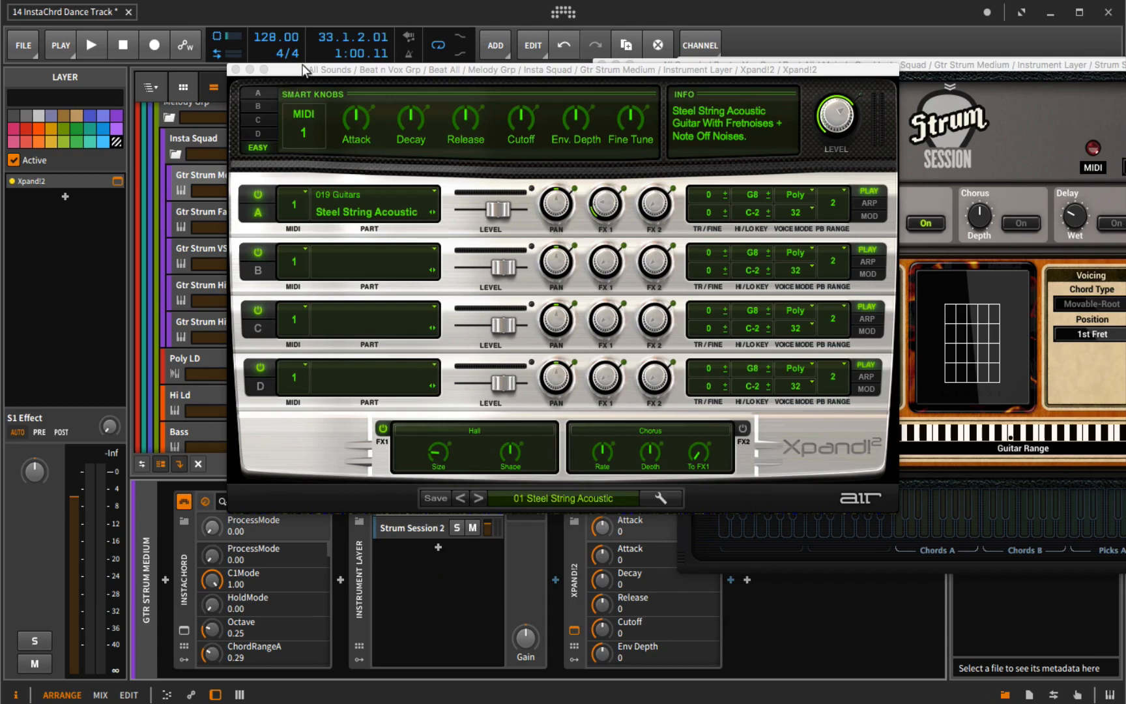
left_click_drag(305, 70, 385, 248)
left_click(345, 194)
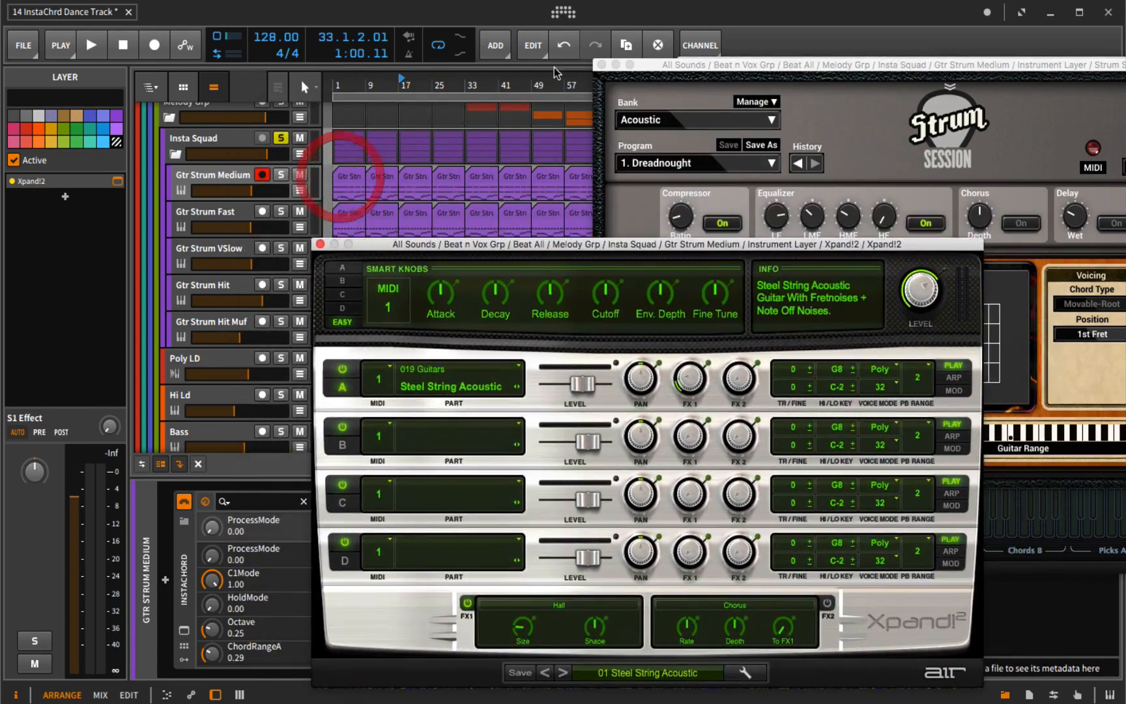
left_click(670, 66)
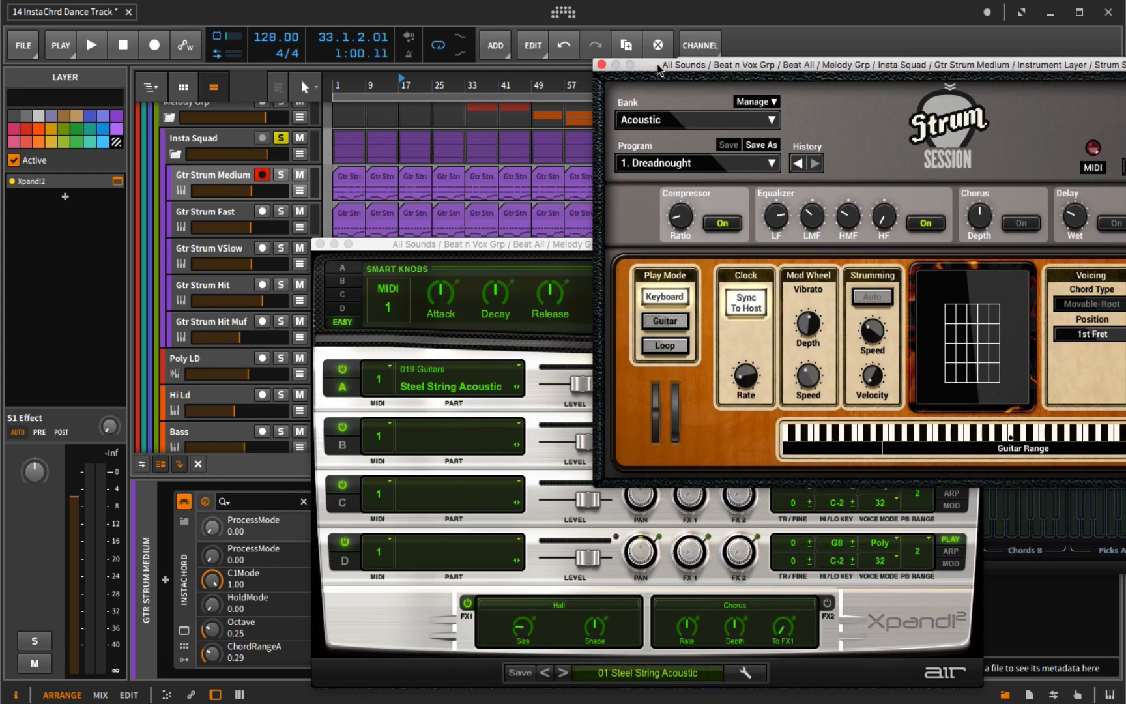
left_click_drag(441, 245, 778, 114)
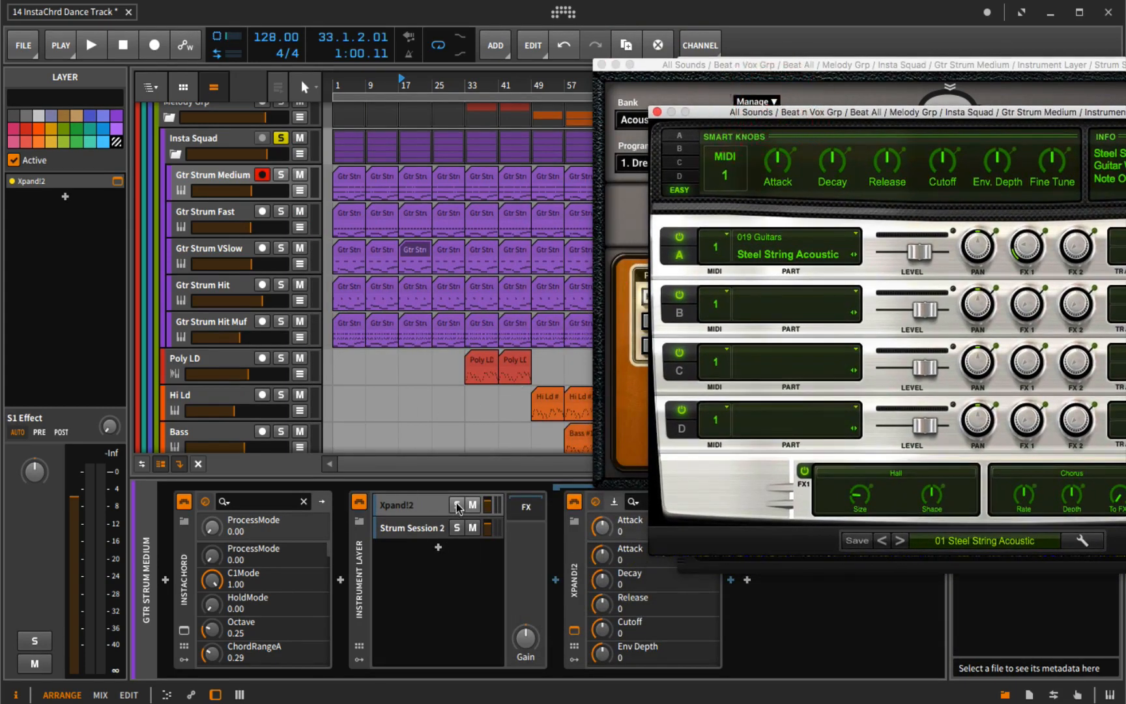
- Solo the Gtr Strum Medium track and its Xpand!2 layer, and play them briefly from bar 17
left_click(281, 176)
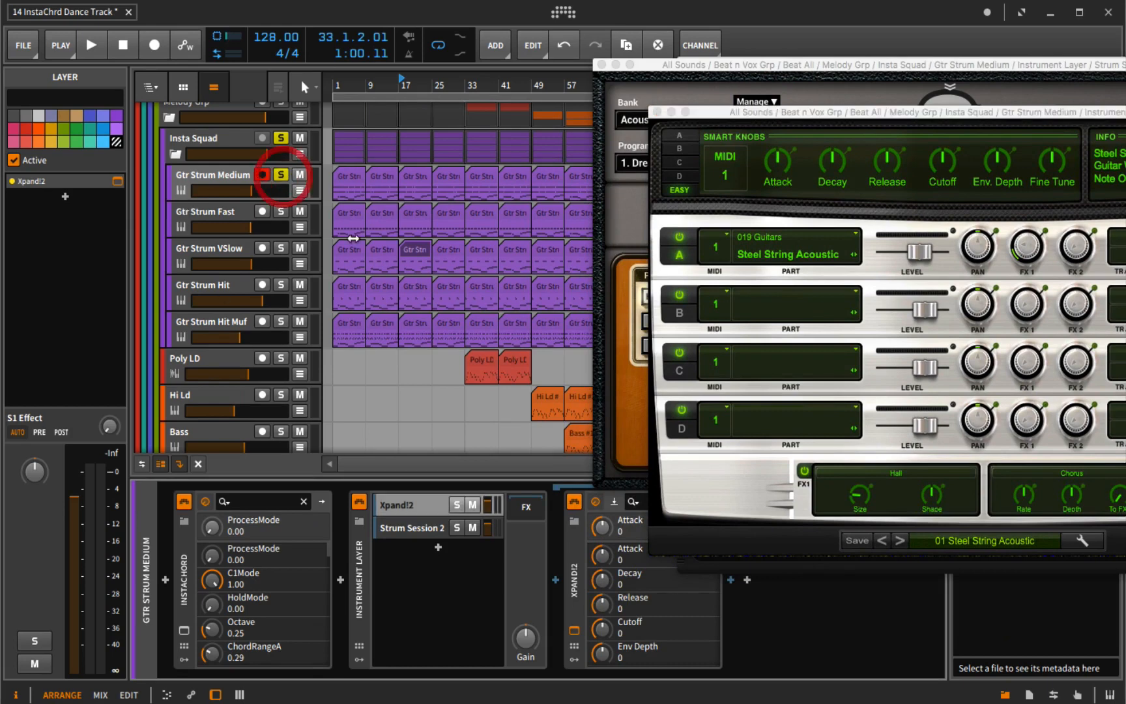
left_click(456, 505)
key("space")
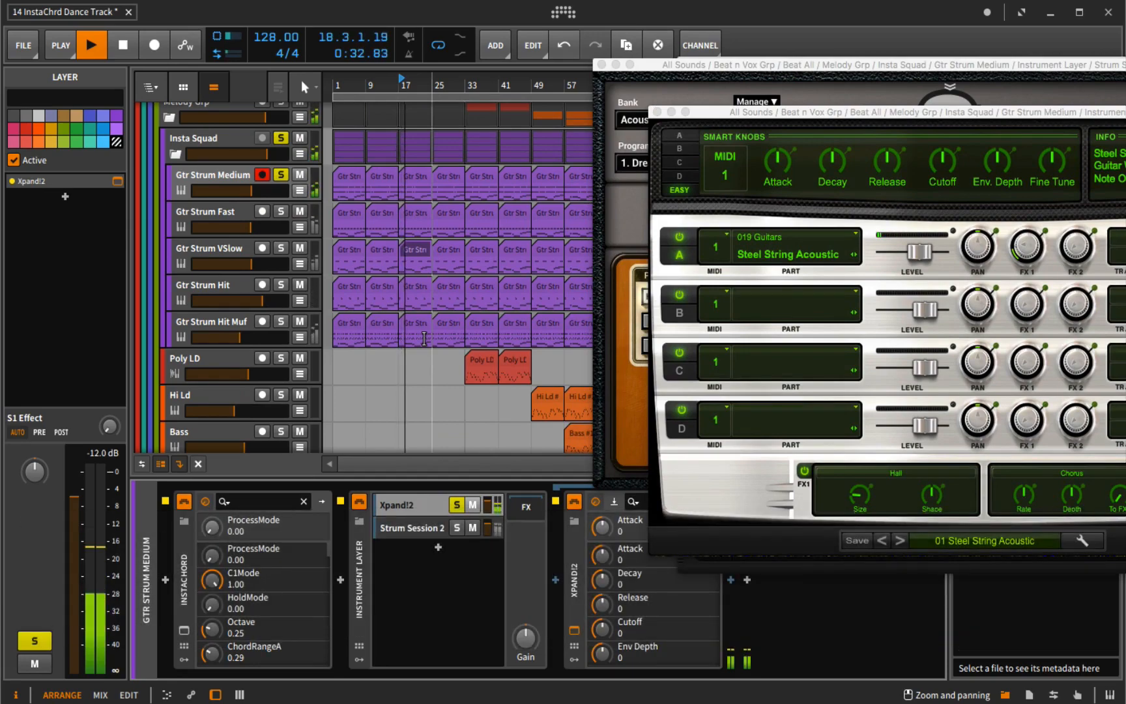
key("space")
- Switch the layer solo from Xpand!2 to Strum Session 2 and play the same passage from bar 17
left_click(456, 505)
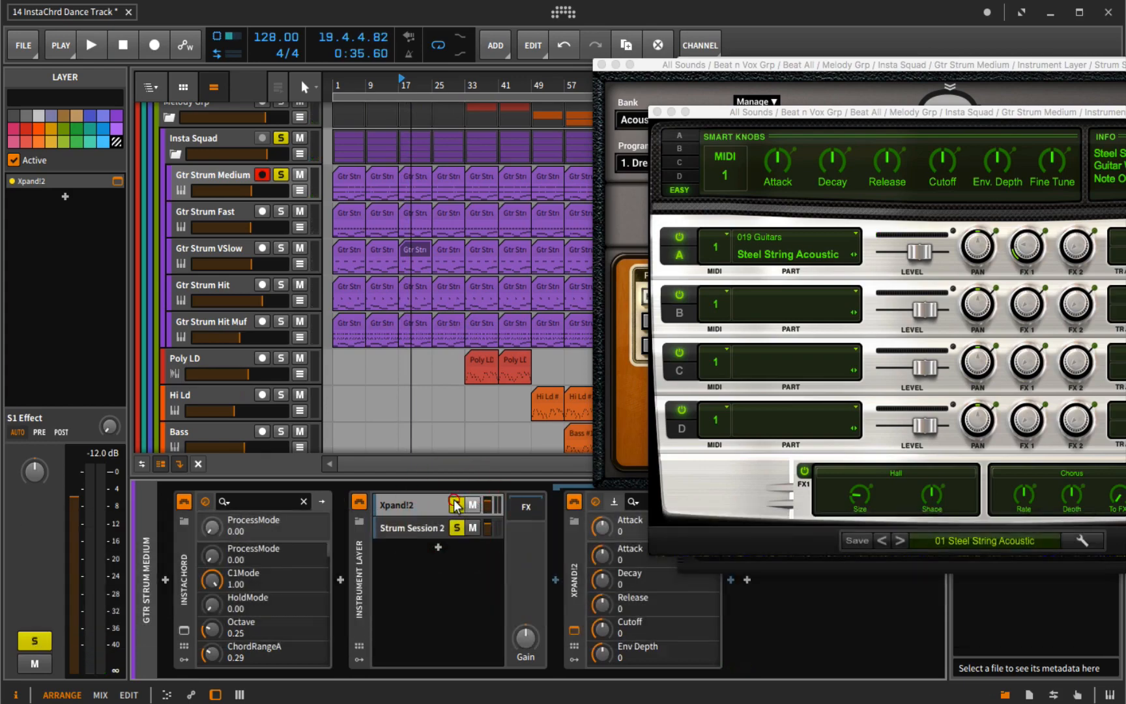
left_click(457, 505)
key("space")
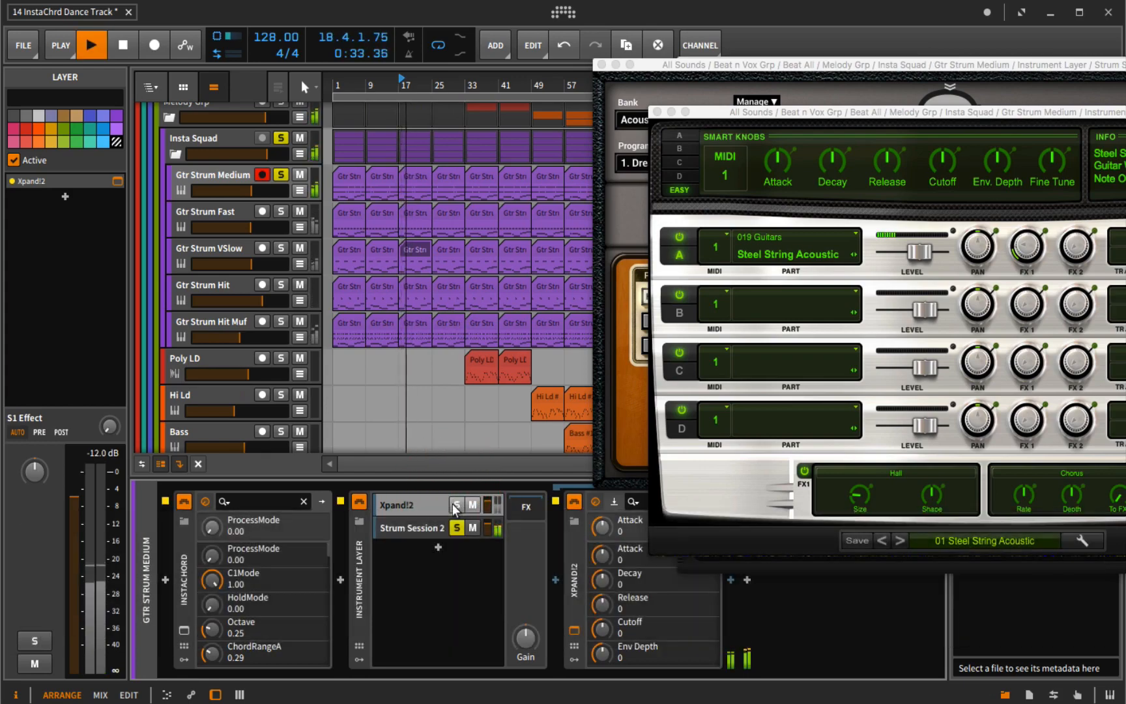
key("space")
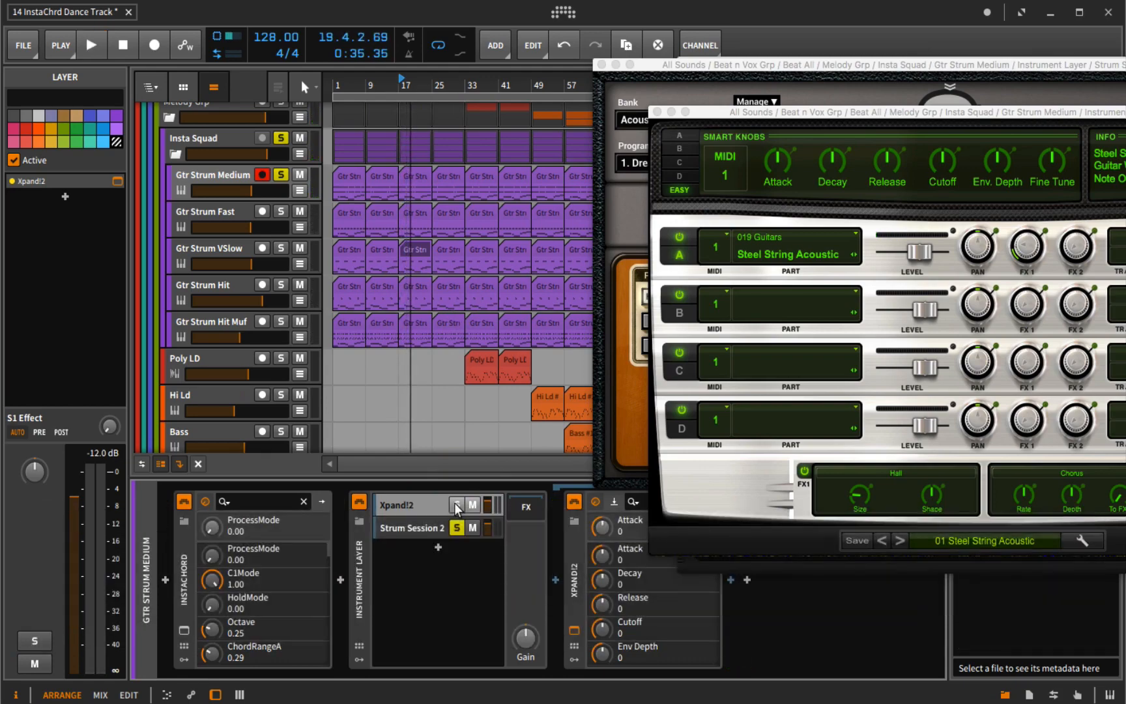
- Compare the two layers again by playing from bar 17 with only Xpand!2 soloed and with only Strum Session 2 soloed
left_click(457, 506)
left_click(457, 527)
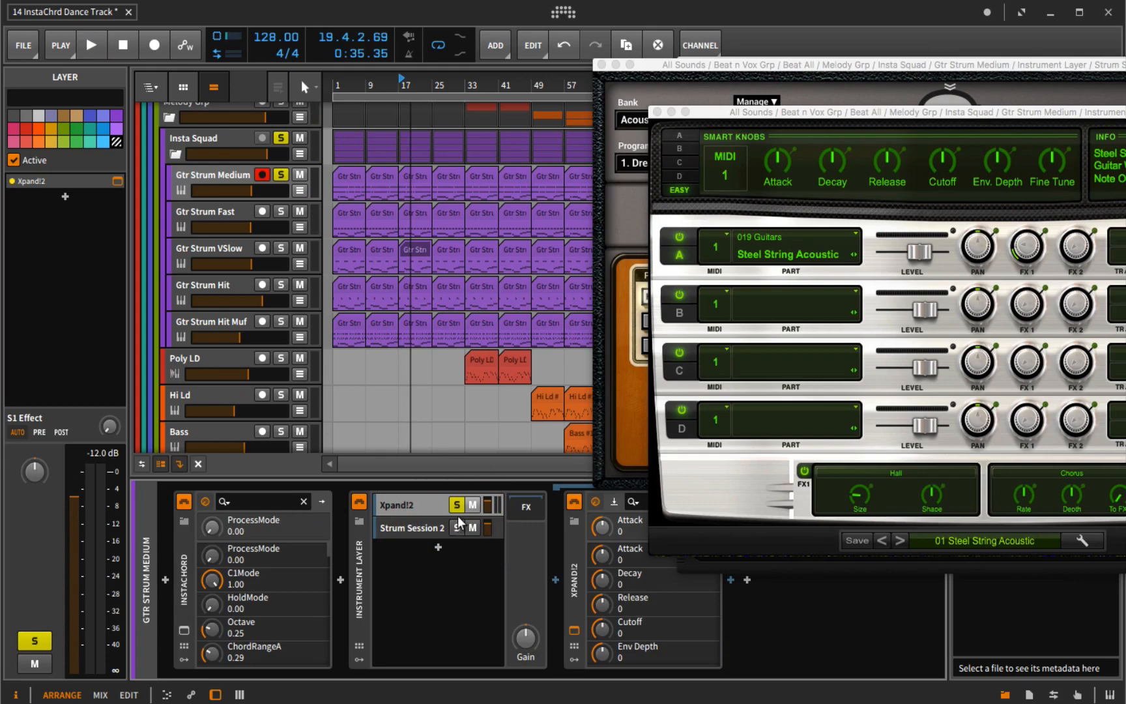
key("space")
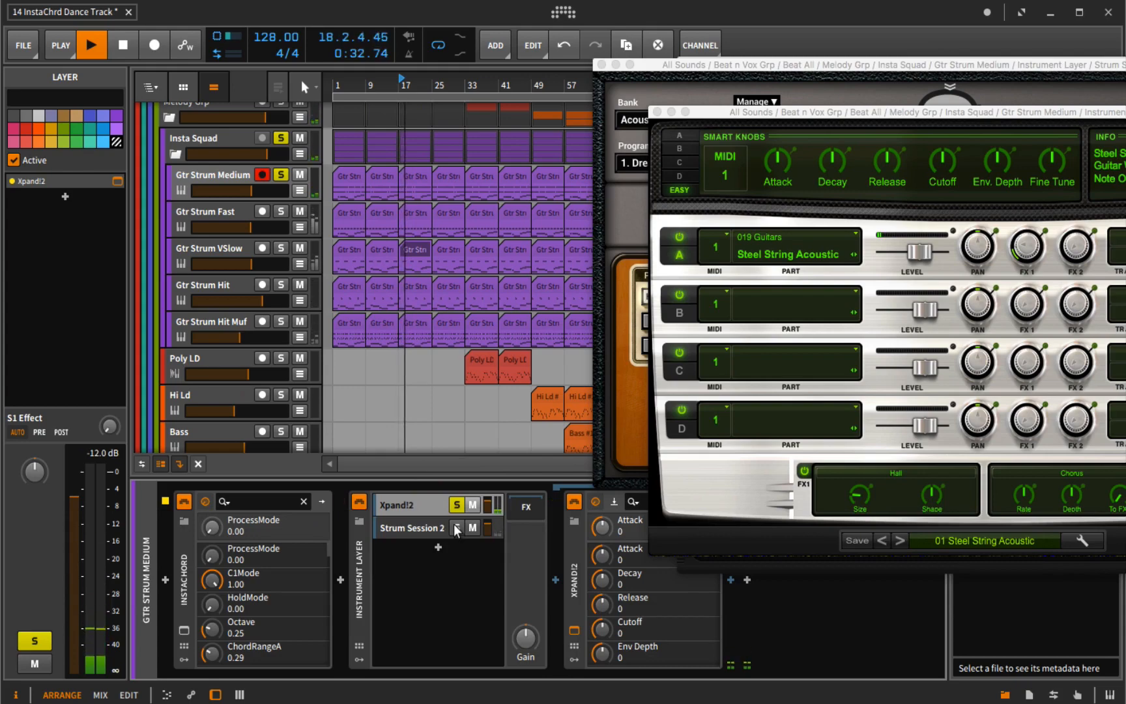
key("space")
key("space")
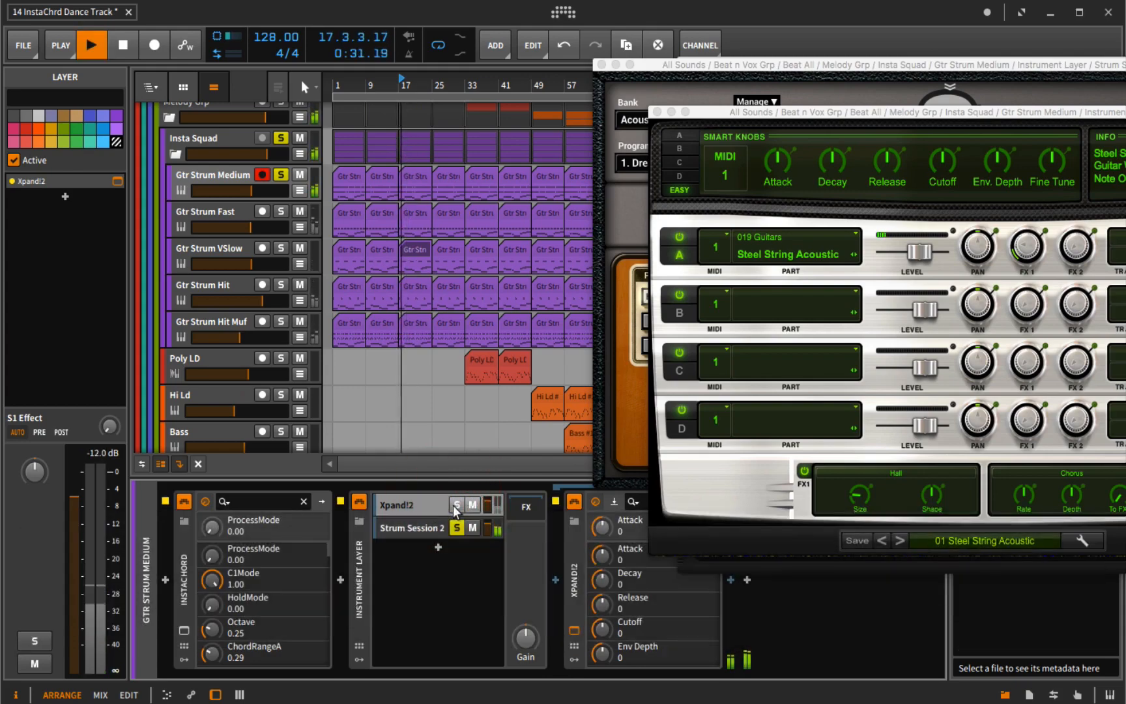
key("space")
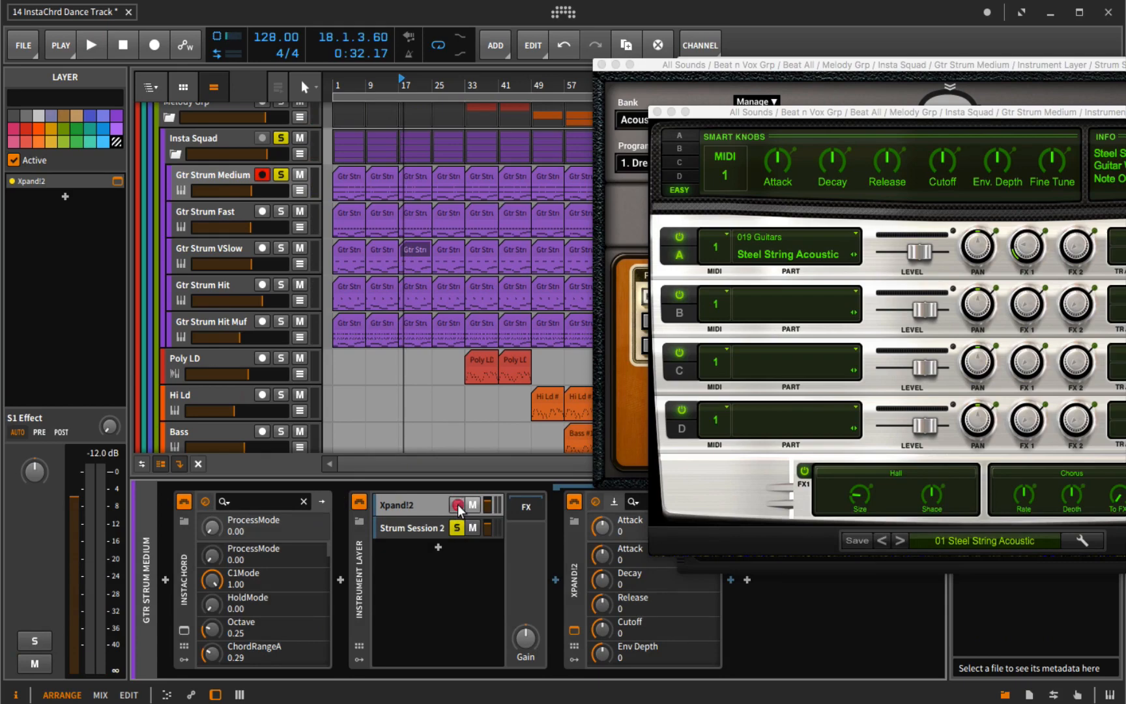
- Add the Xpand!2 solo alongside Strum Session 2 and play both guitar layers together
left_click(457, 505)
key("space")
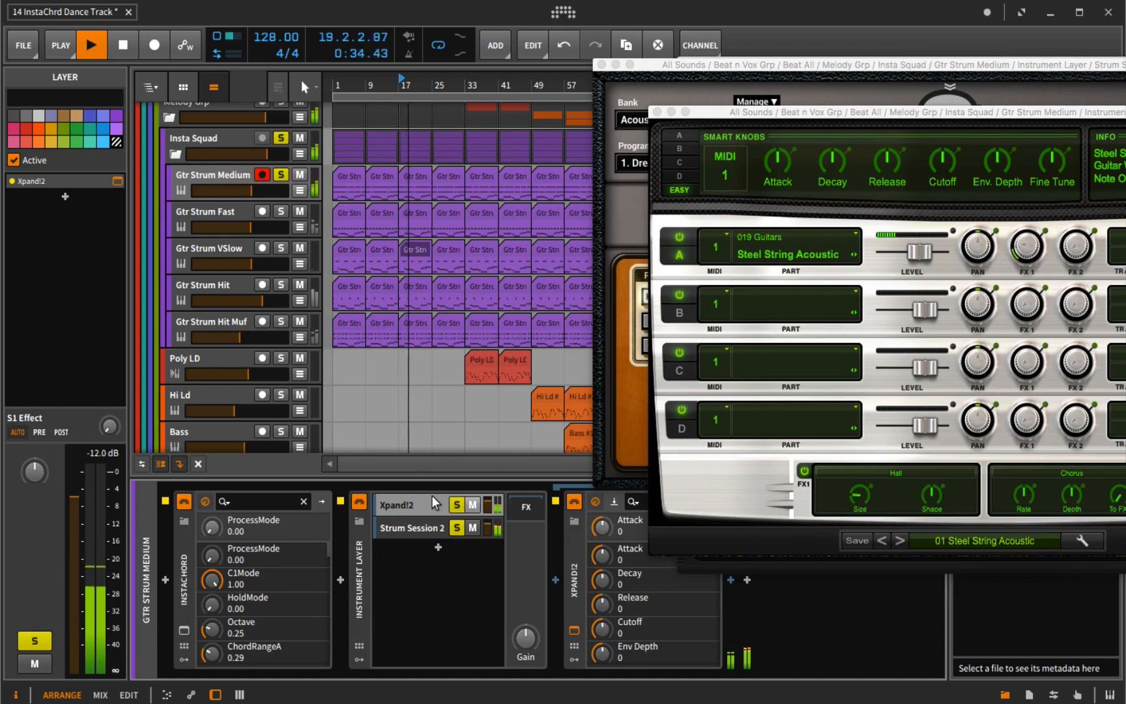
key("space")
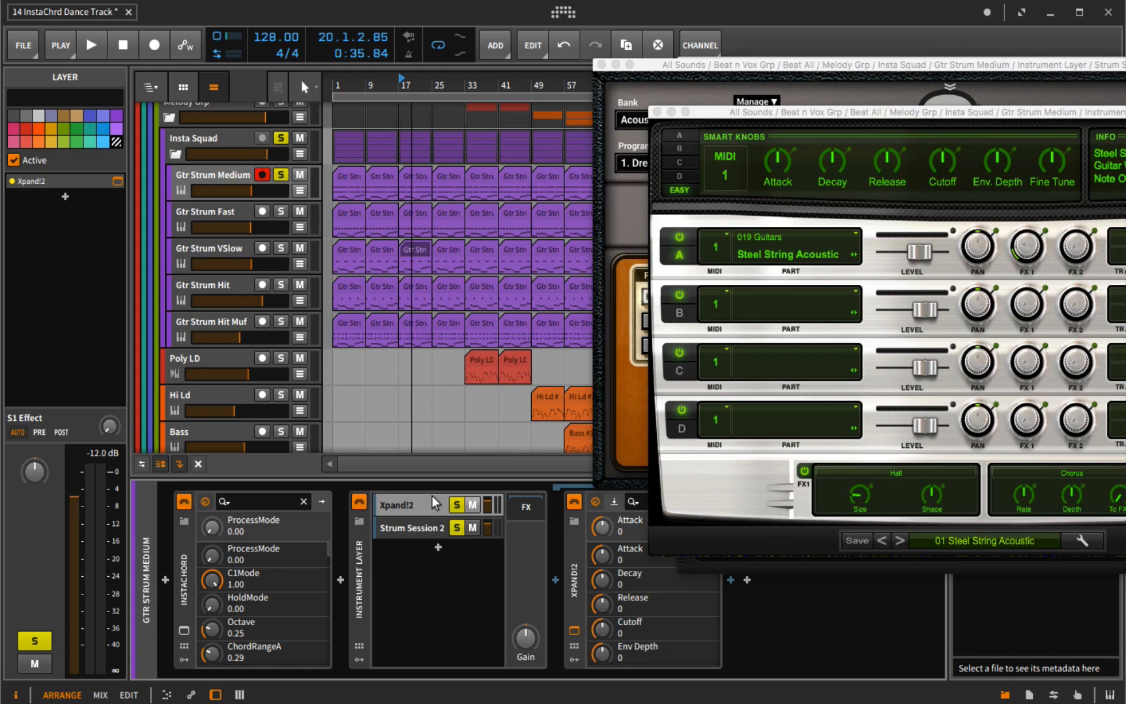
- Close the Xpand!2 and Strum Session 2 windows and hide the Instachord window
left_click(657, 112)
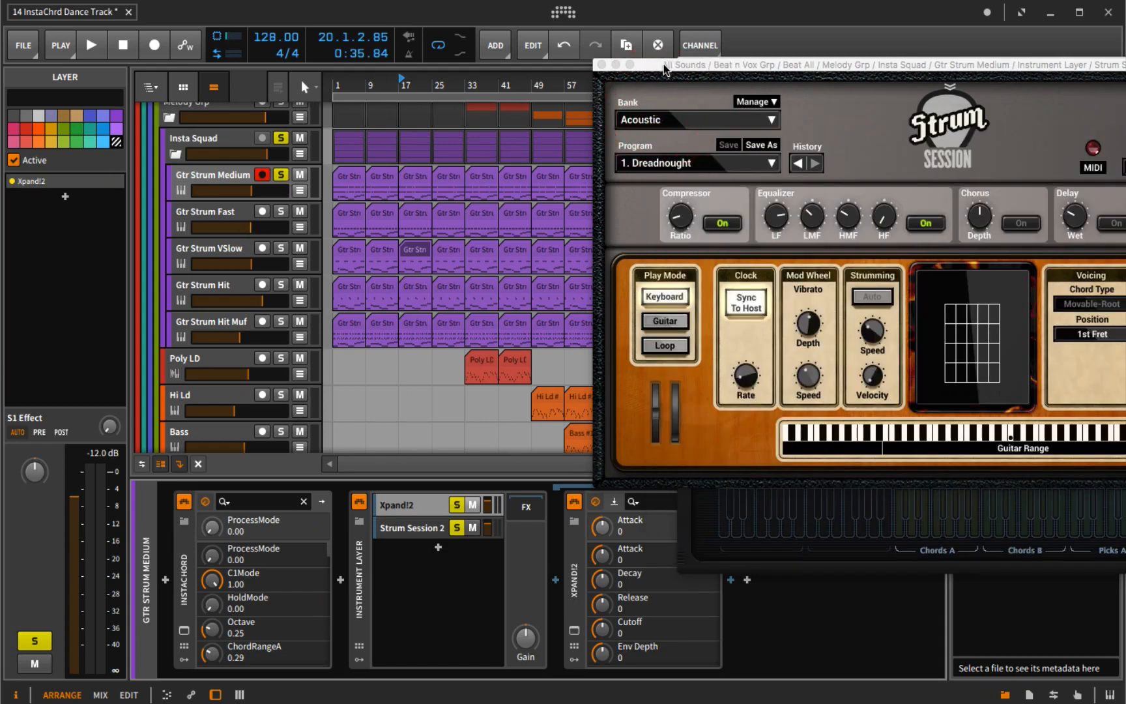
left_click(601, 65)
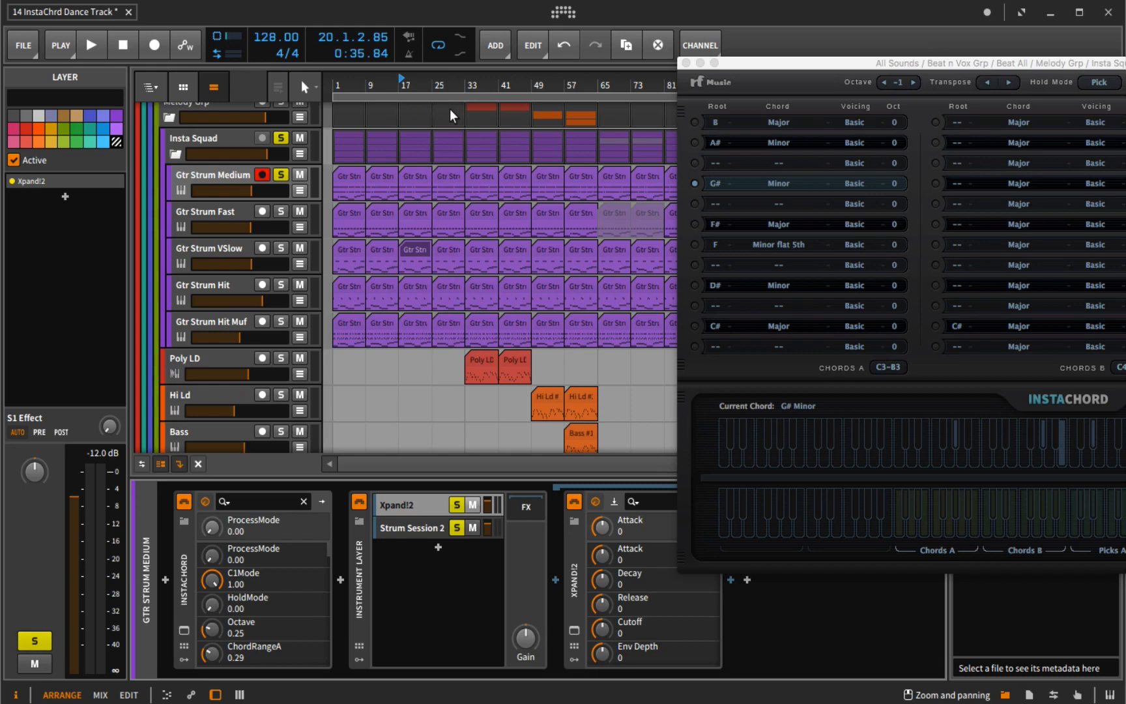
key("shift+super+p")
- Remove the solos from Gtr Strum Medium, Insta Squad and both instrument layers, and set the playback start to bar 1
left_click(281, 175)
left_click(280, 138)
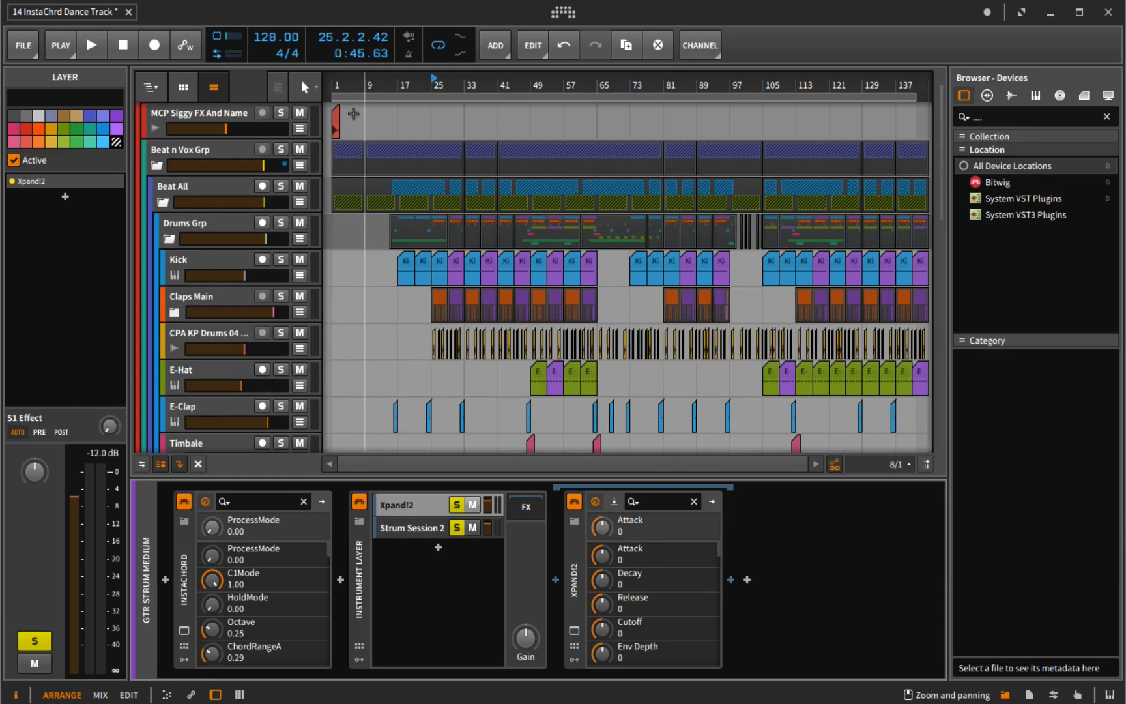
left_click(337, 84)
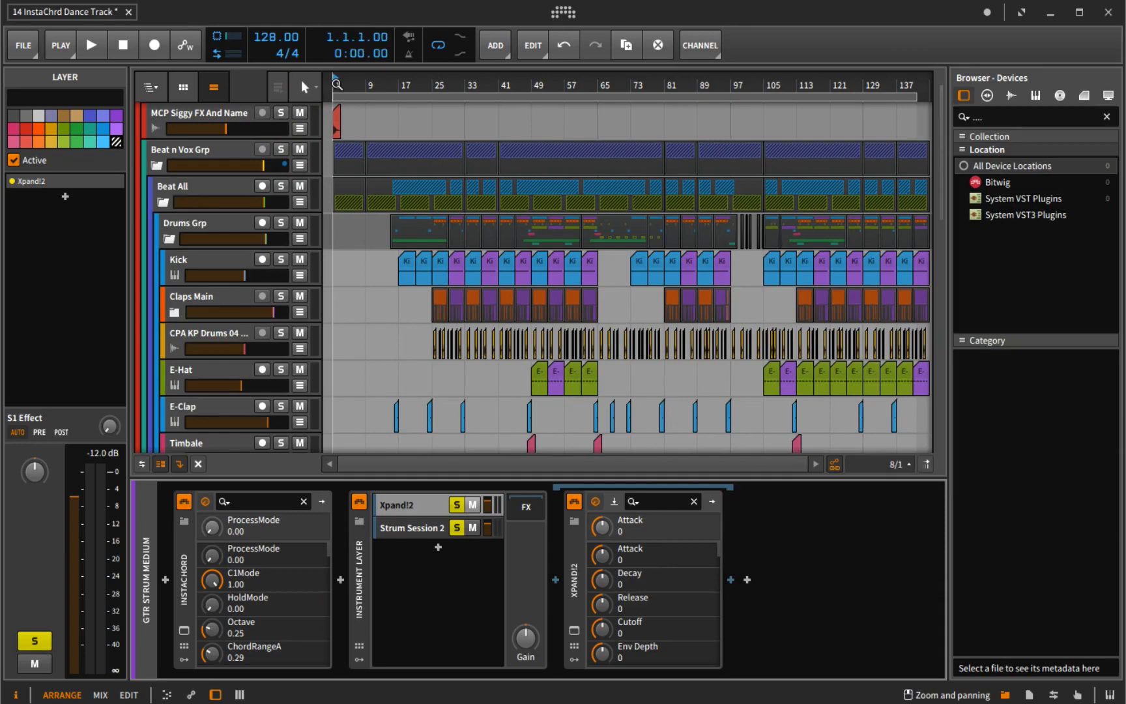
left_click(465, 506)
scroll(410, 303, "down", 5)
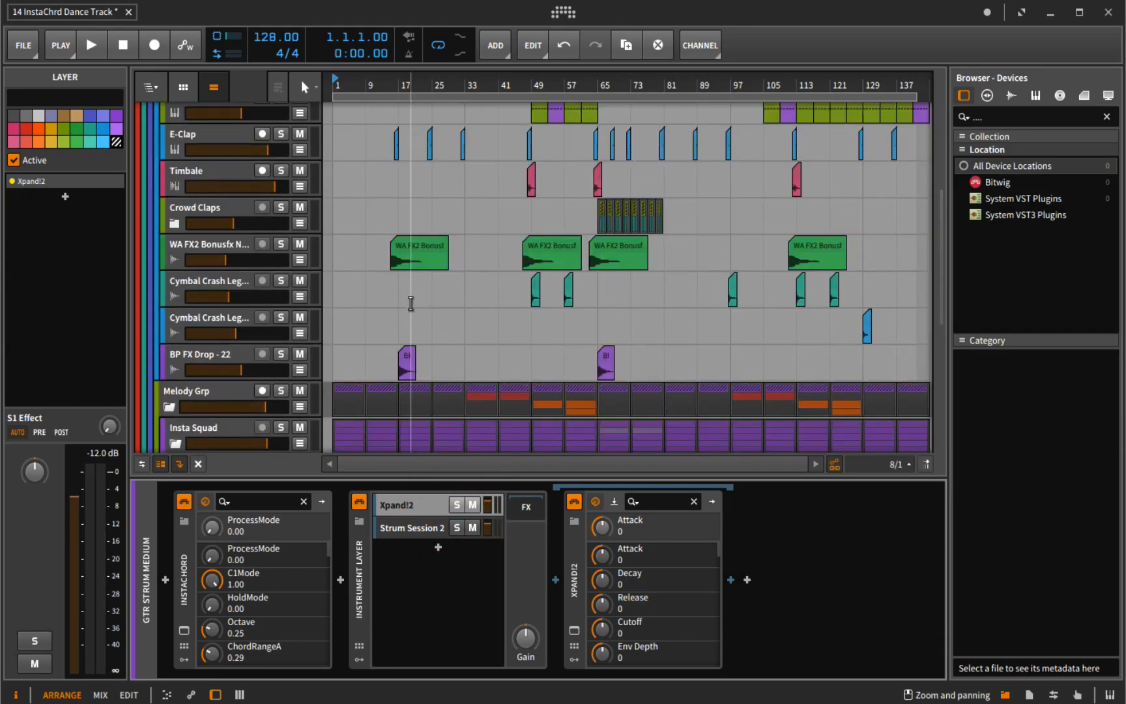
scroll(411, 303, "up", 4)
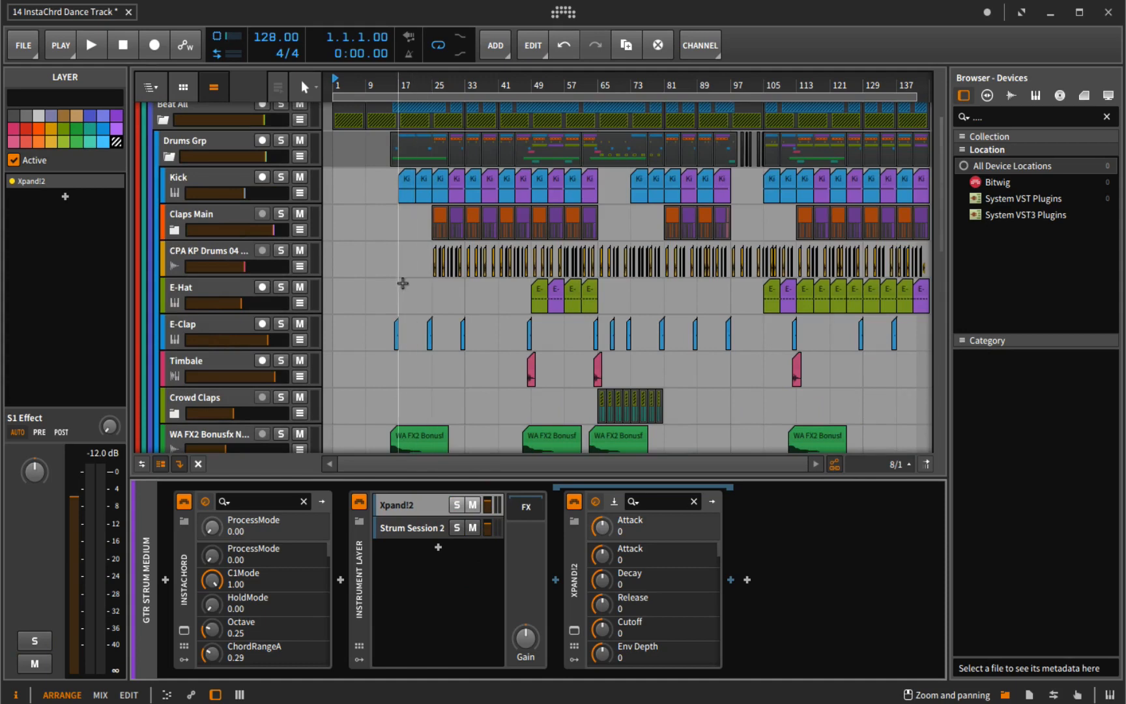
- Play the full arrangement from bar 1 with the Drums Grp tracks in view
scroll(411, 253, "up", 1)
scroll(409, 250, "up", 2)
scroll(408, 248, "down", 3)
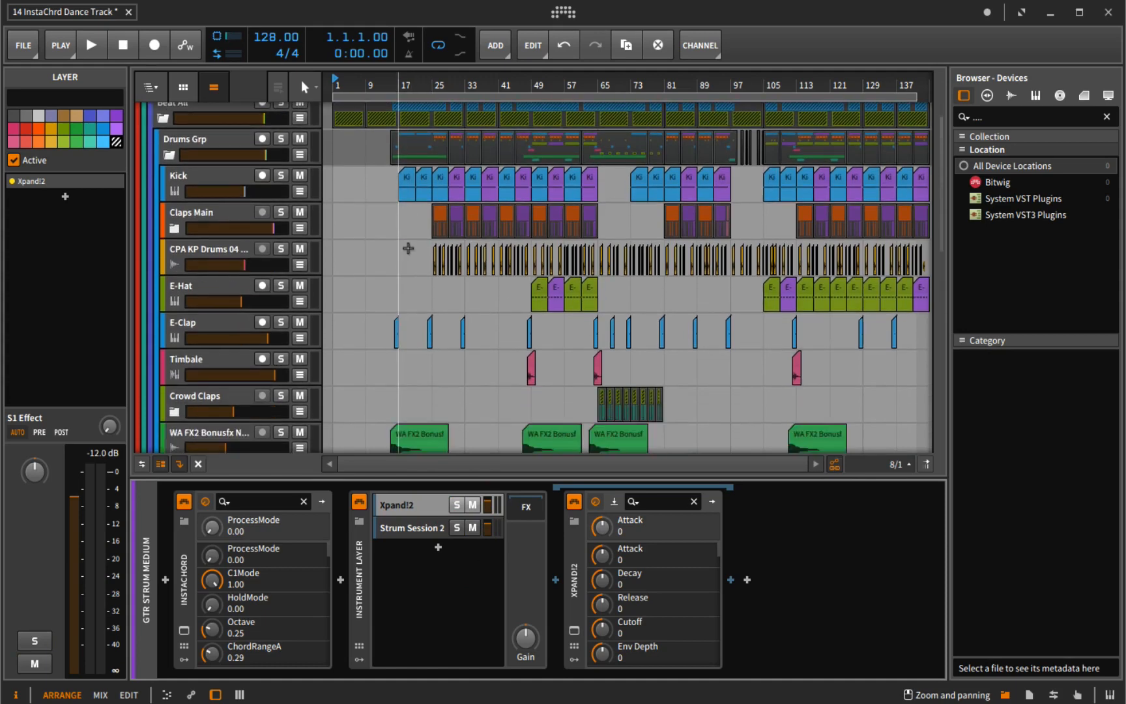
key("space")
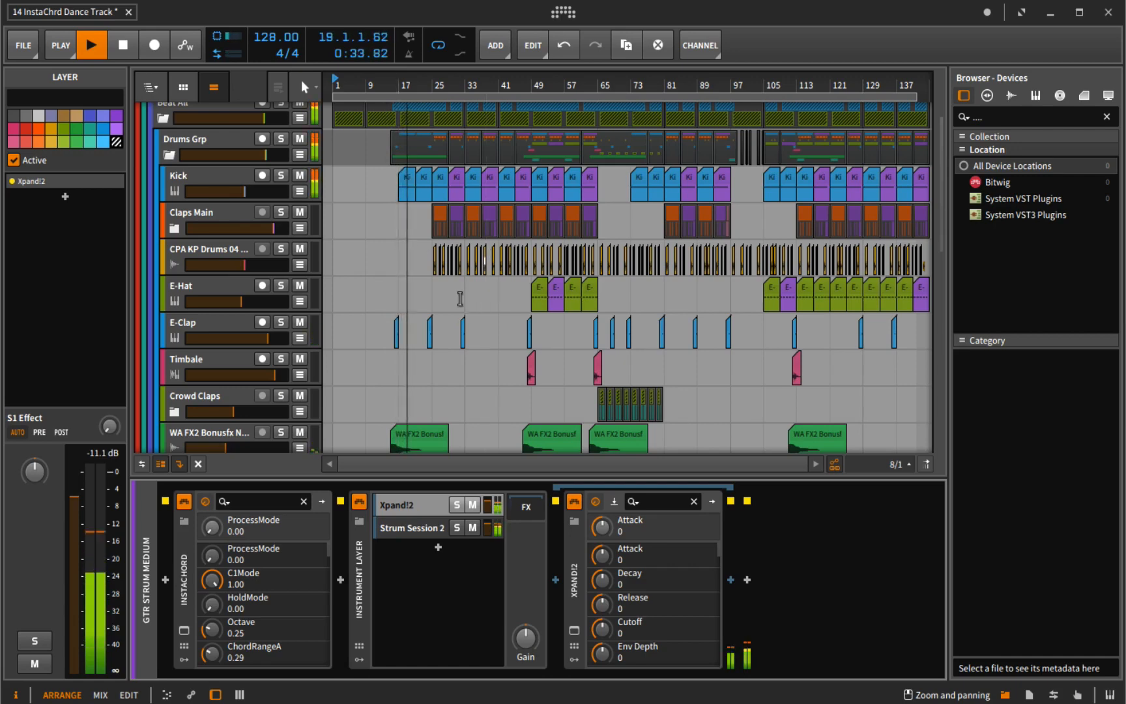
- Examine the Insta Squad guitar strum tracks, the effects tracks, and the lead and bass tracks in Melody Grp during playback
scroll(452, 306, "down", 5)
scroll(454, 308, "down", 4)
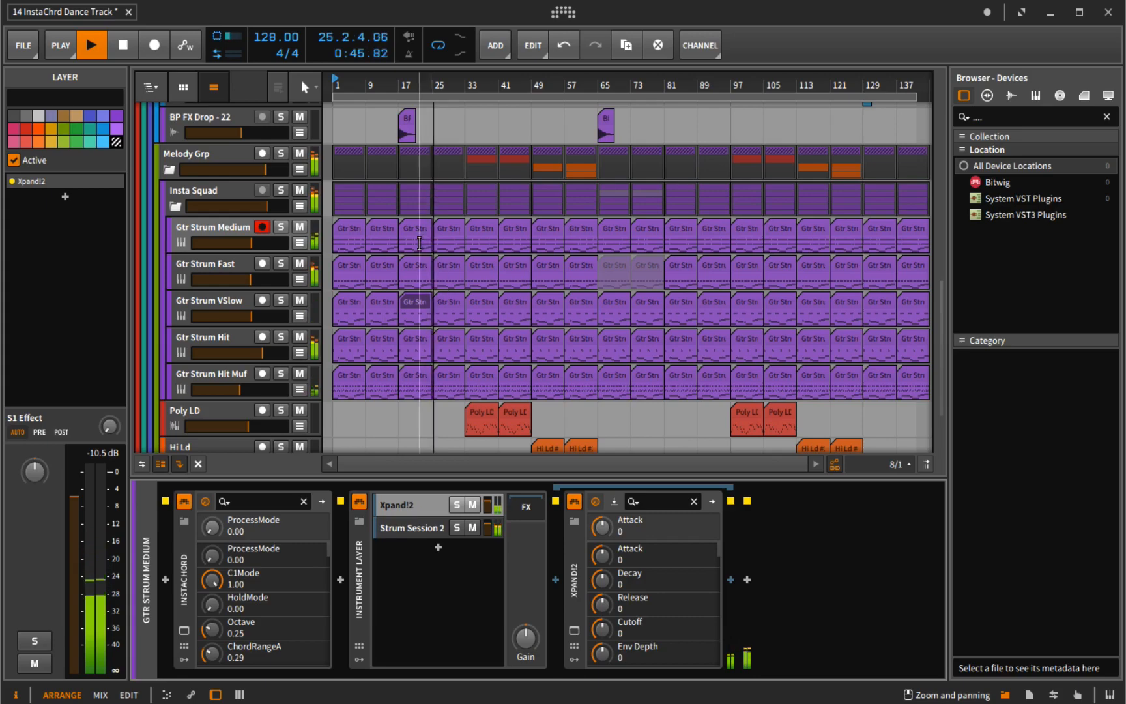
scroll(419, 244, "up", 3)
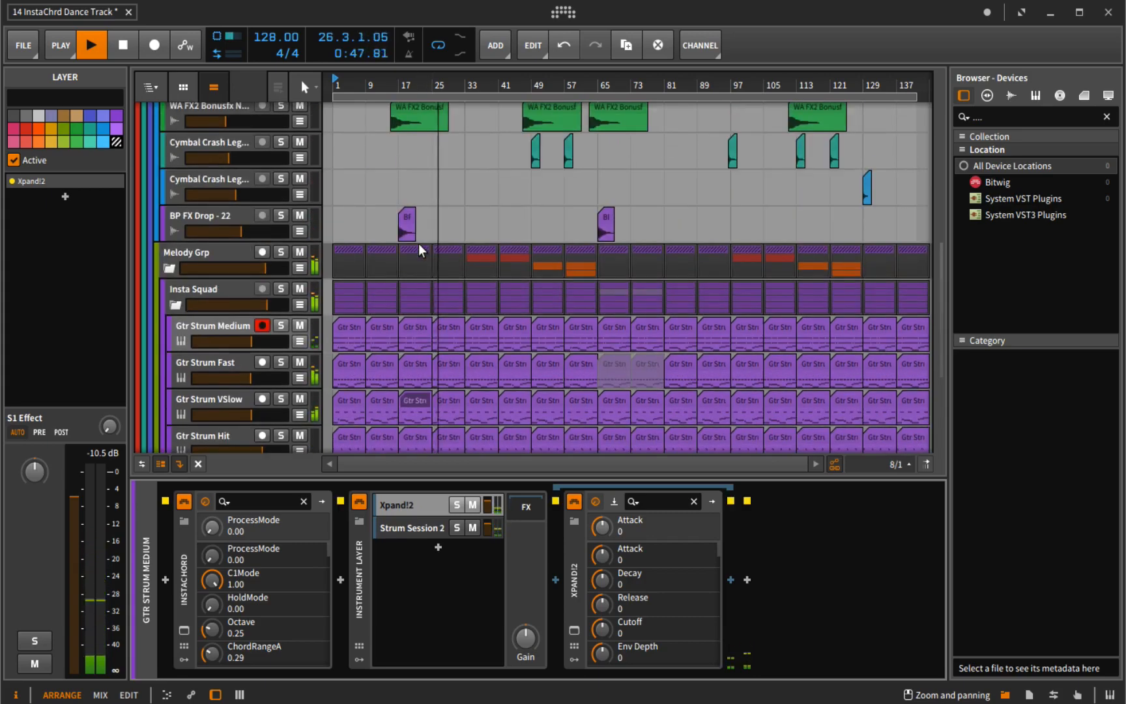
scroll(419, 243, "up", 3)
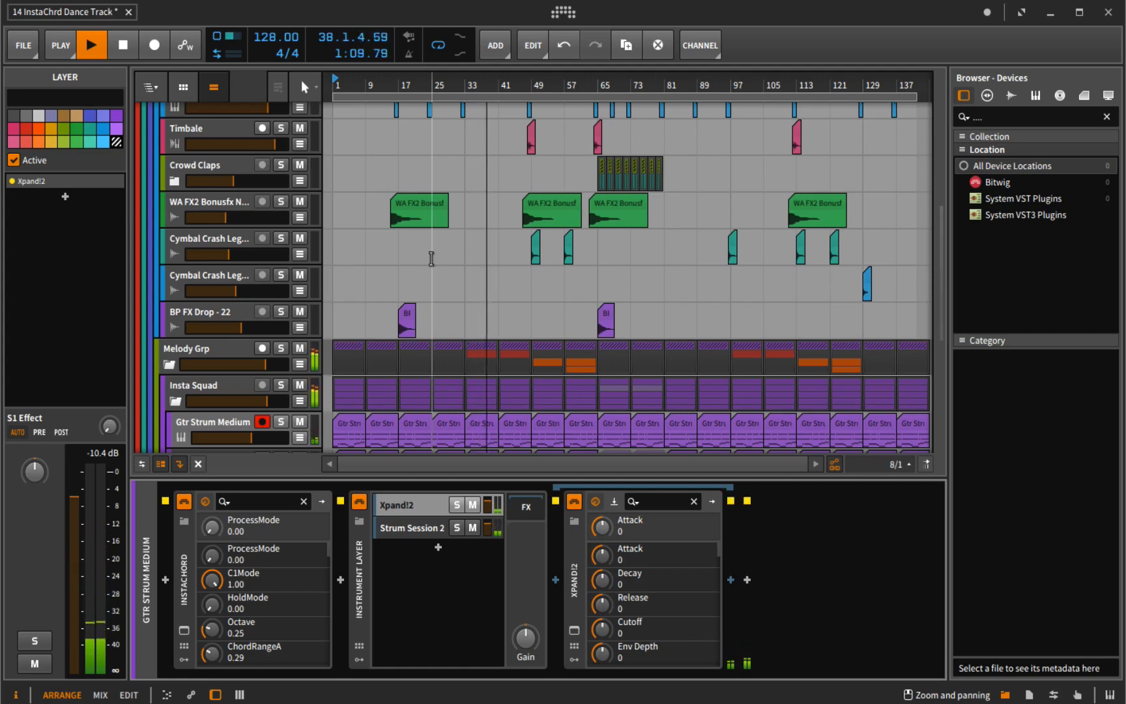
scroll(433, 267, "up", 1)
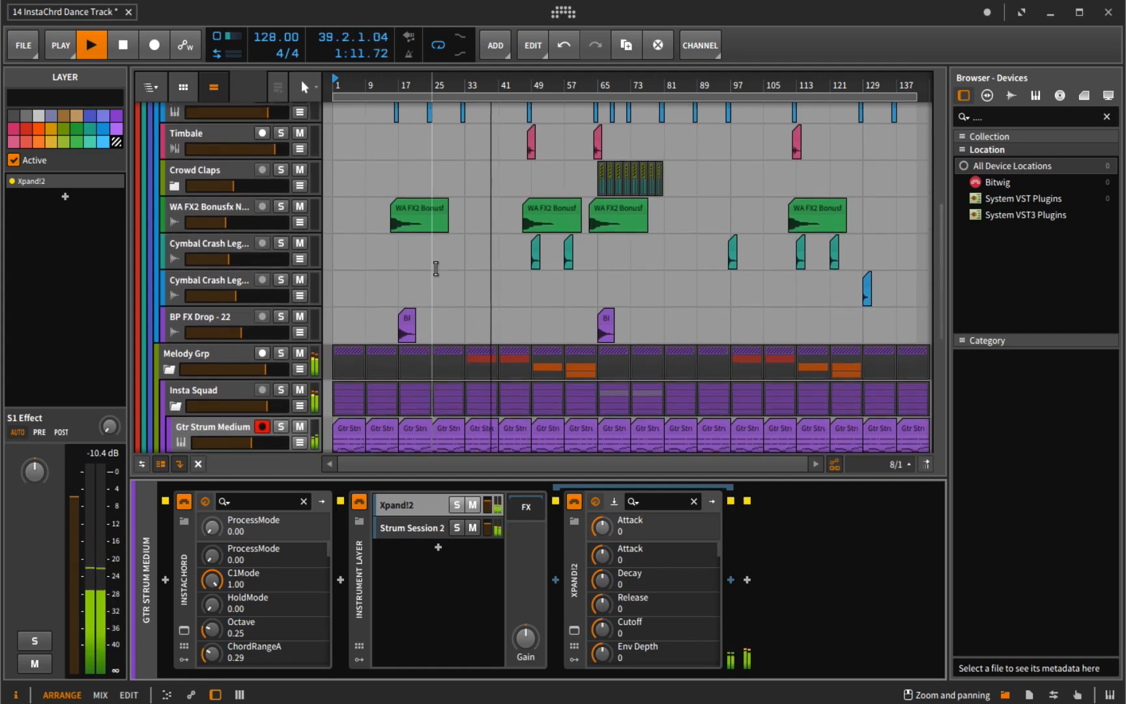
scroll(436, 271, "up", 3)
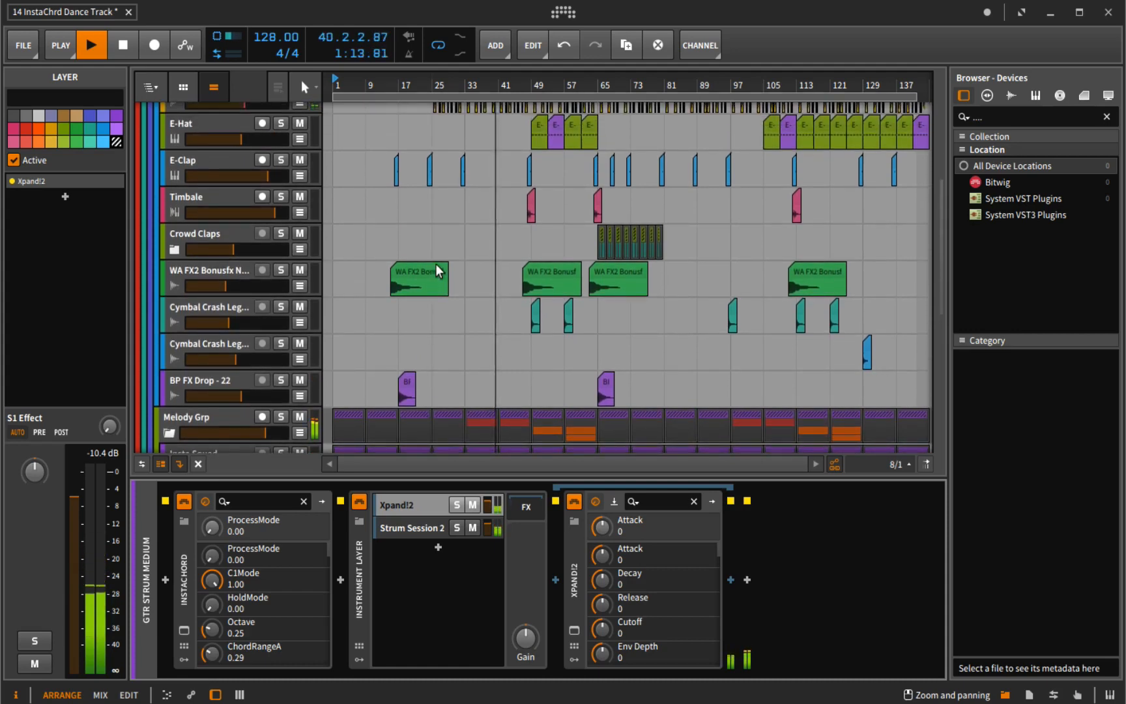
scroll(437, 267, "up", 2)
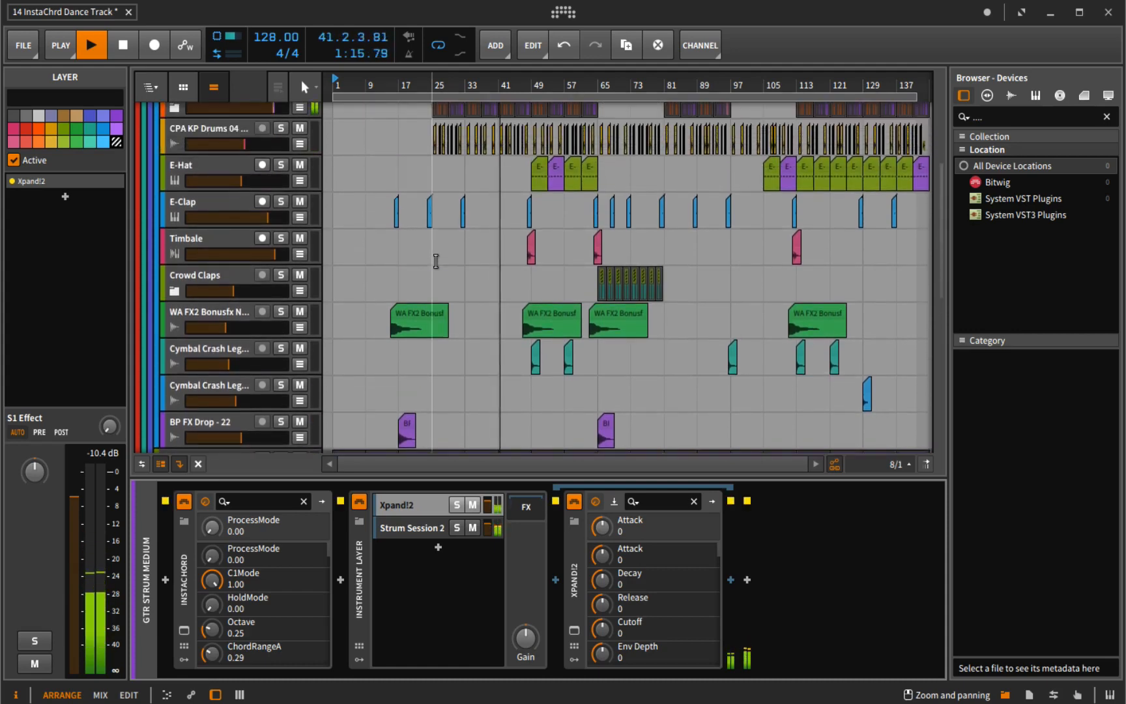
scroll(435, 261, "down", 15)
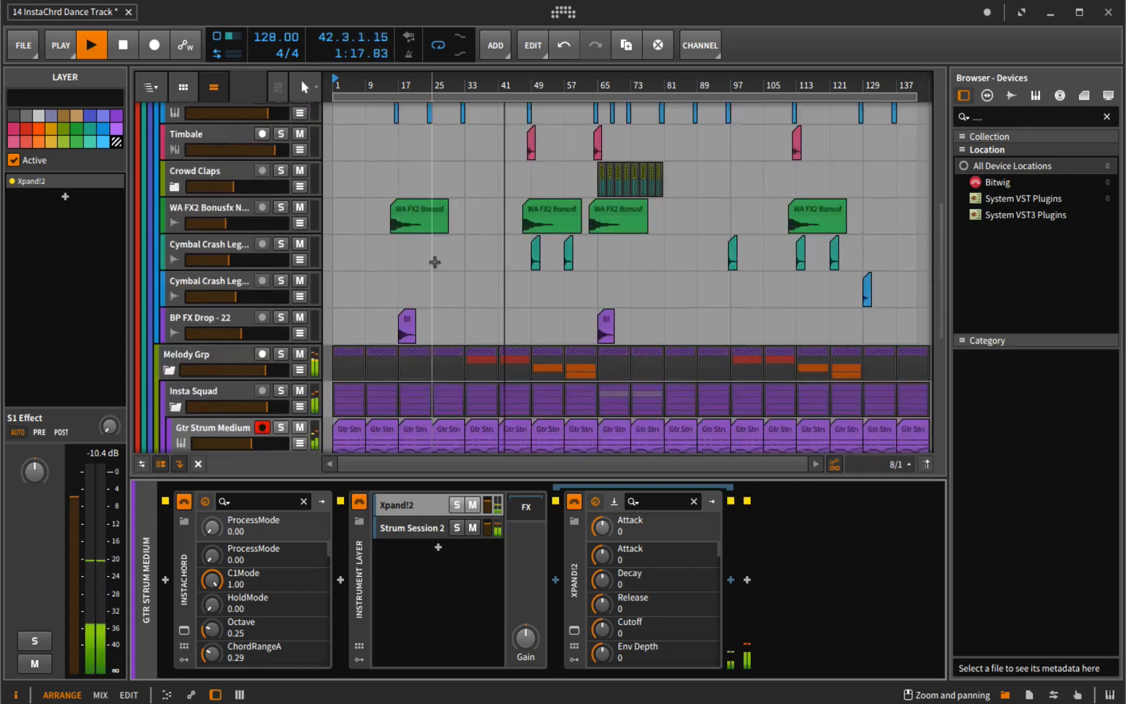
scroll(435, 262, "down", 2)
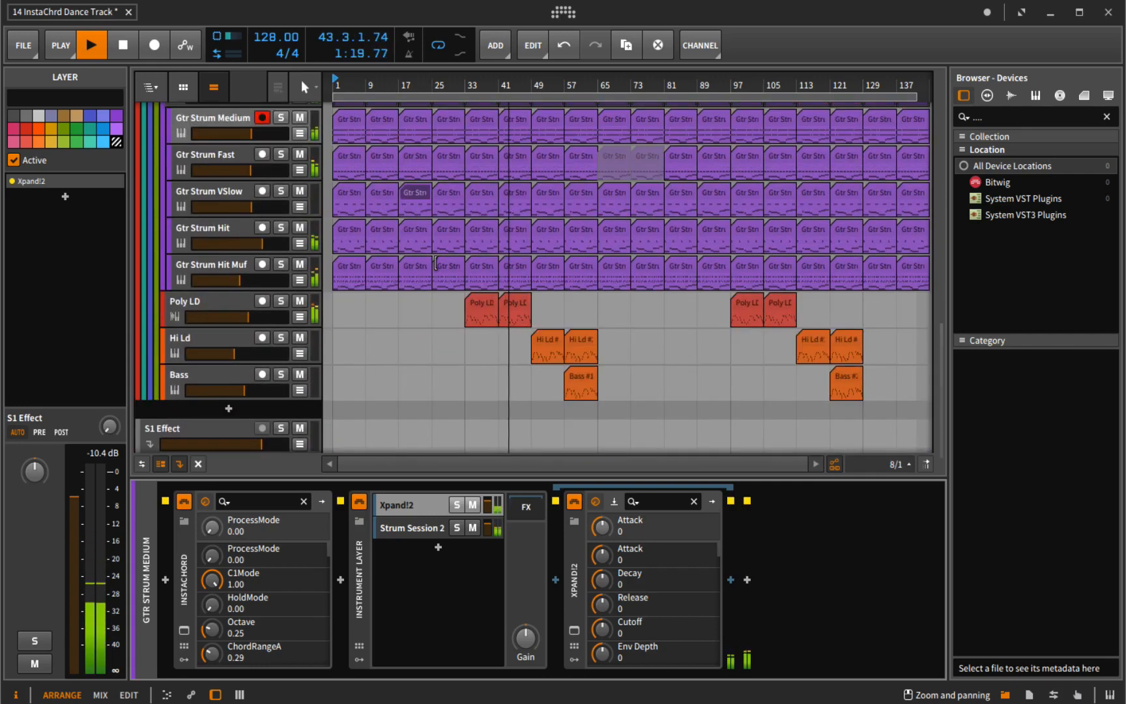
- Examine the cymbal, effects and percussion tracks up through Drums Grp while the arrangement keeps playing
scroll(435, 263, "up", 8)
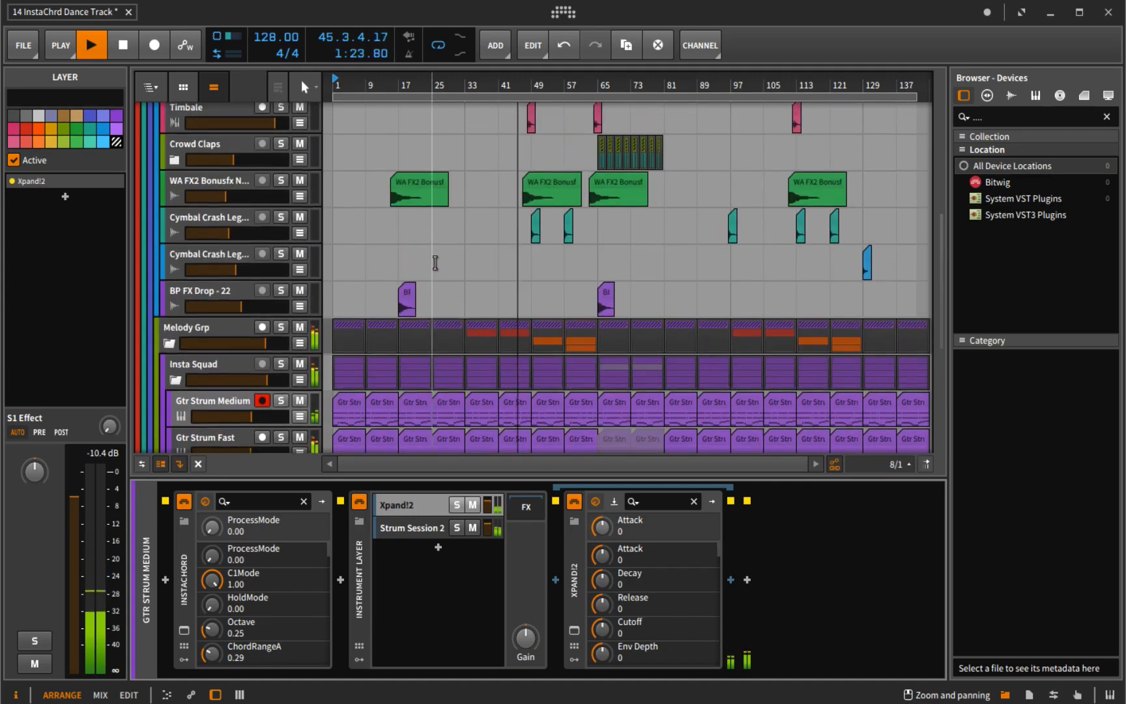
scroll(435, 263, "up", 2)
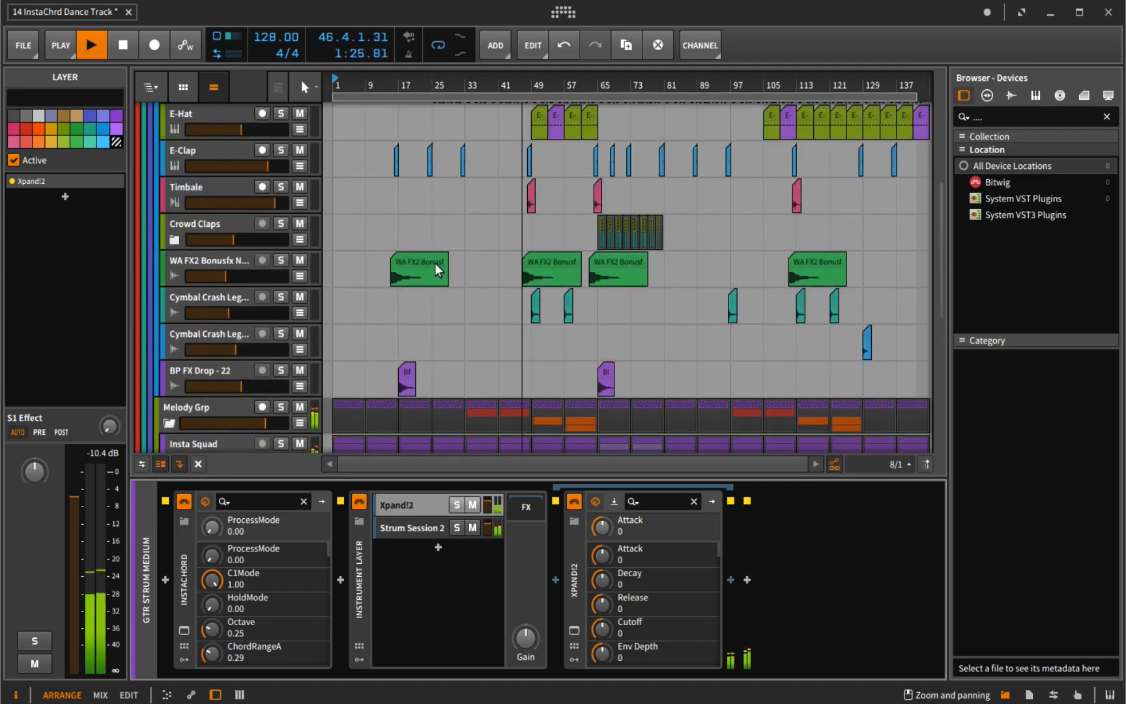
scroll(435, 263, "up", 1)
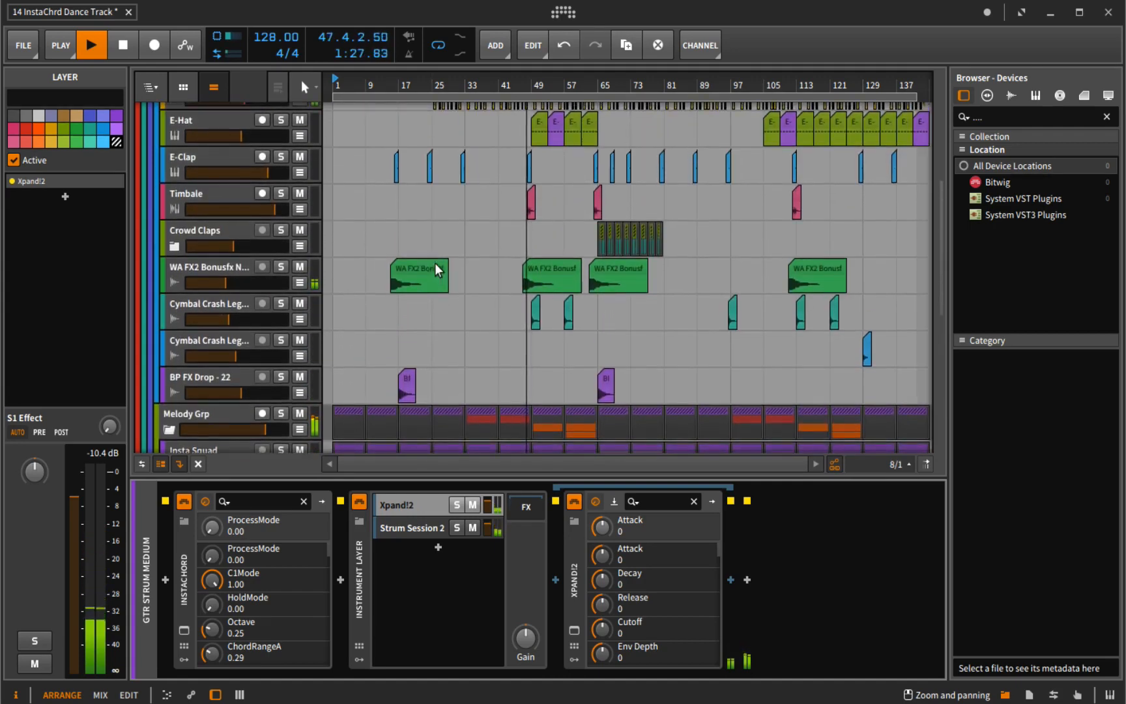
scroll(435, 263, "up", 2)
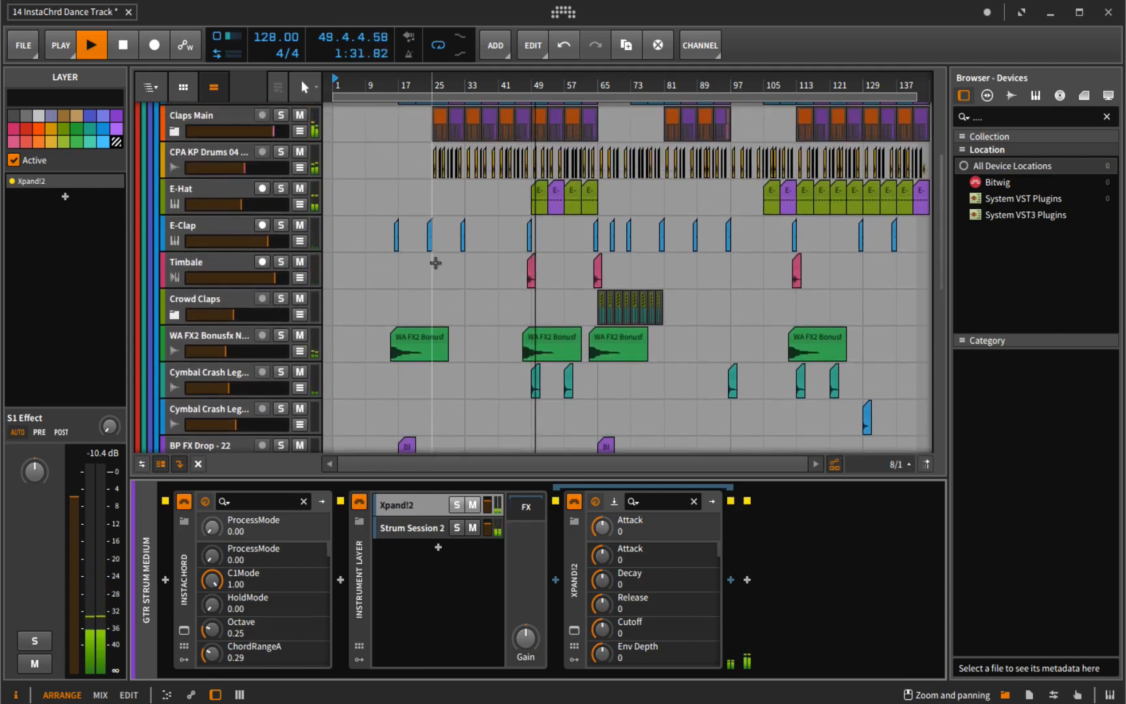
scroll(435, 264, "up", 1)
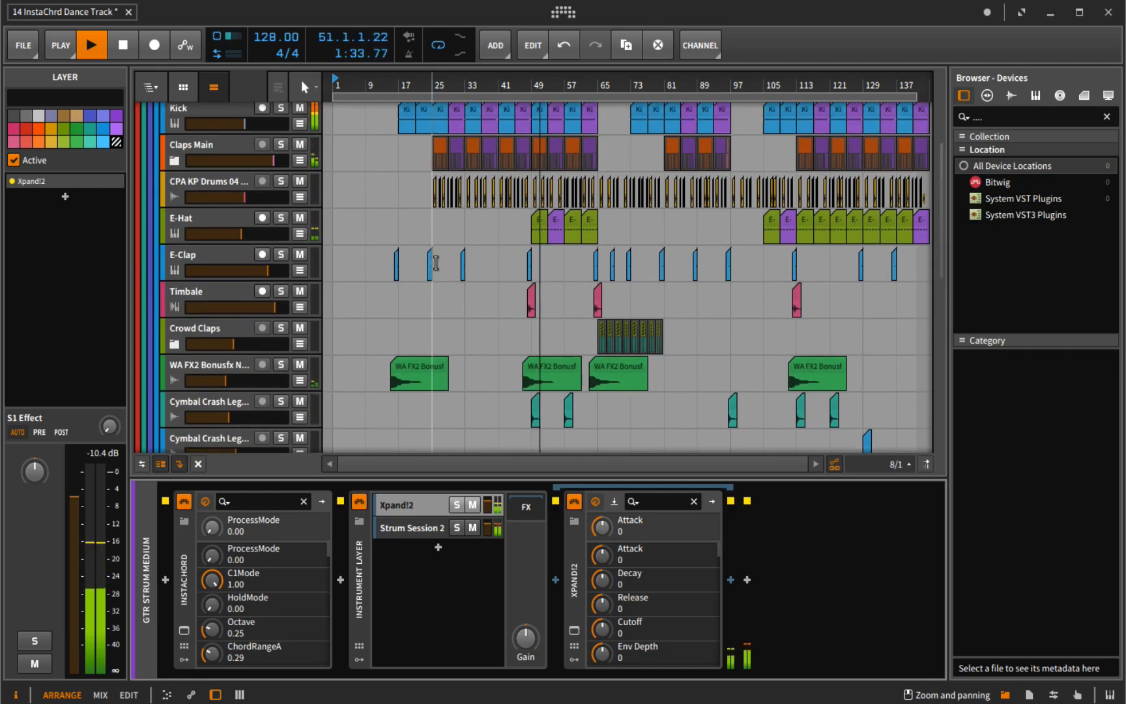
scroll(436, 262, "up", 1)
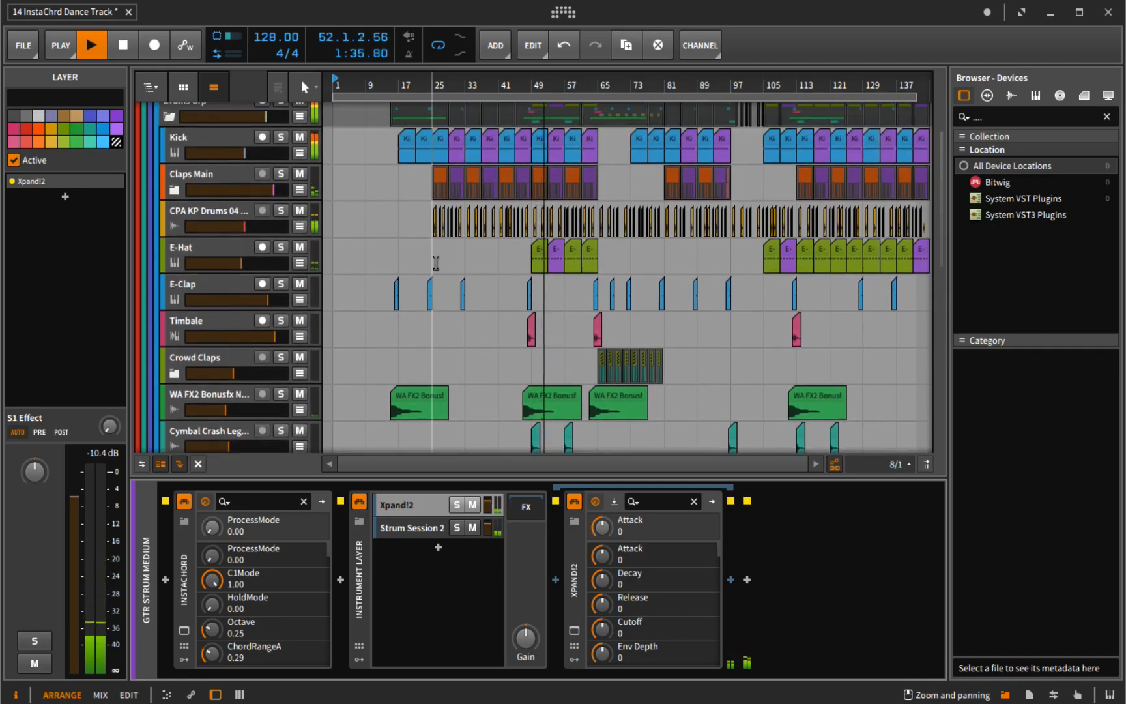
scroll(436, 262, "up", 1)
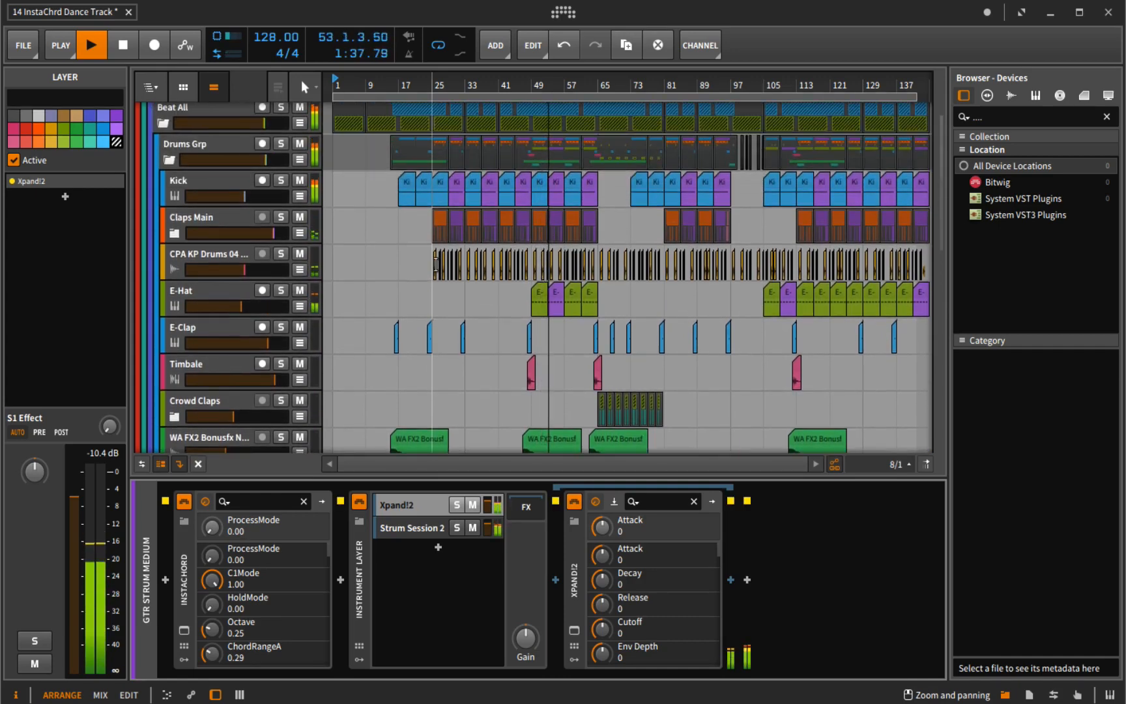
scroll(435, 264, "down", 1)
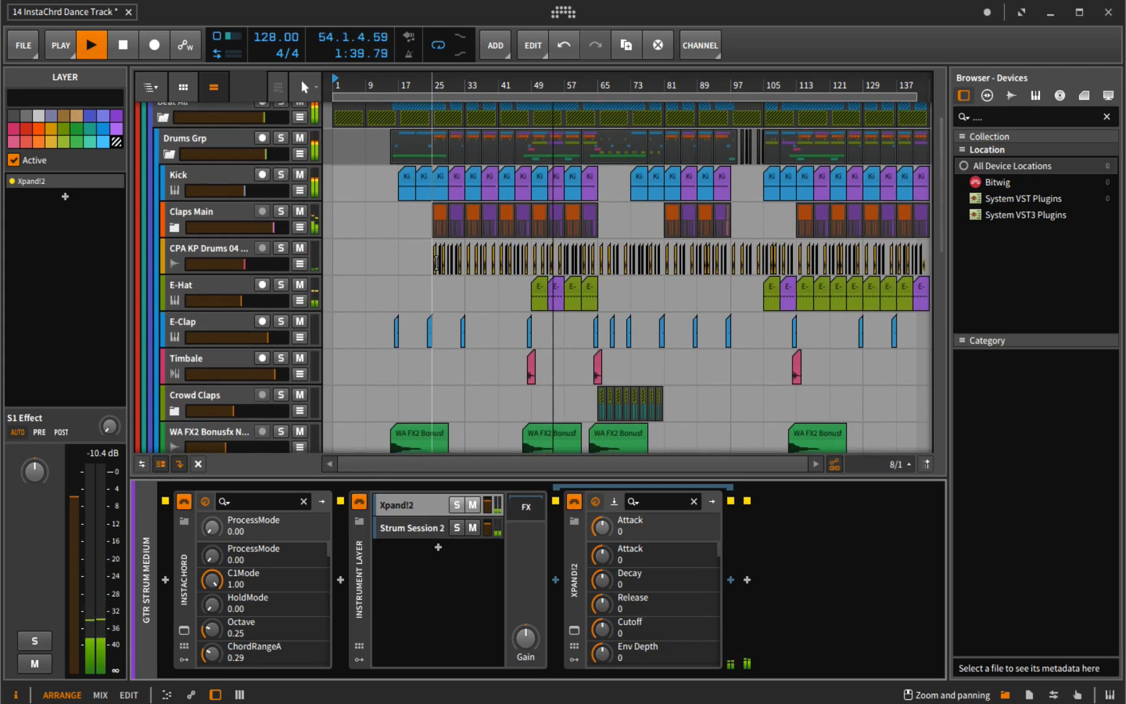
- Follow the clap, Timbale, Crowd Claps and cymbal tracks through the breakdown and stop playback around bar 80
scroll(436, 263, "down", 2)
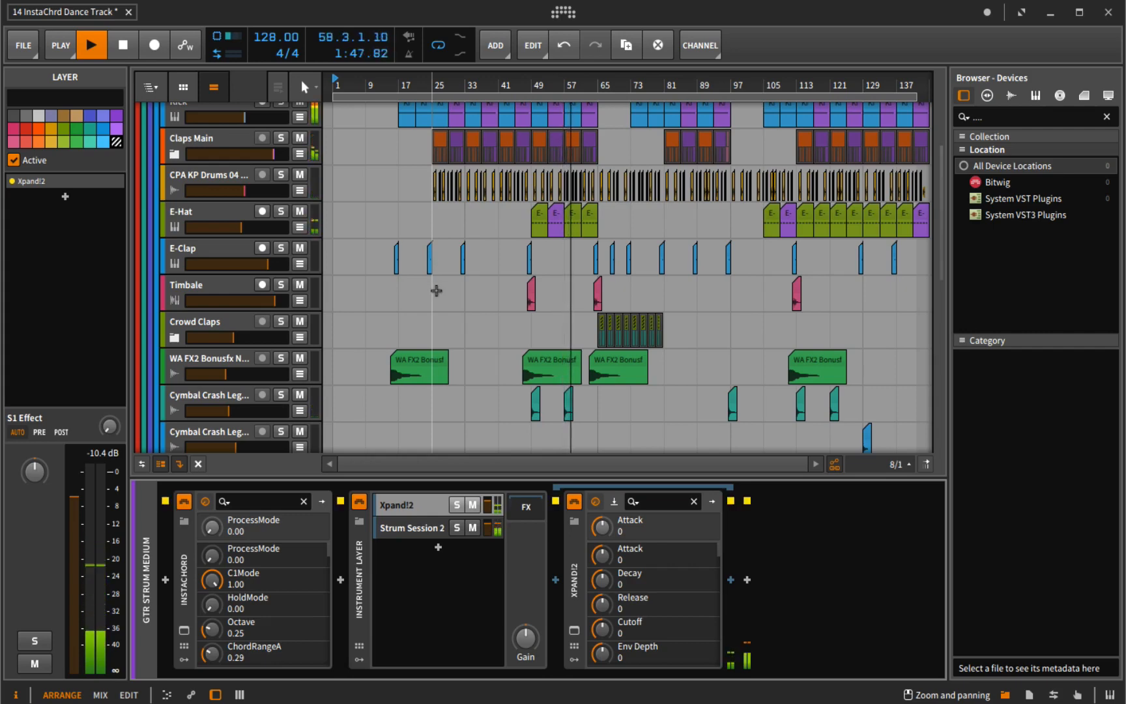
scroll(435, 289, "down", 1)
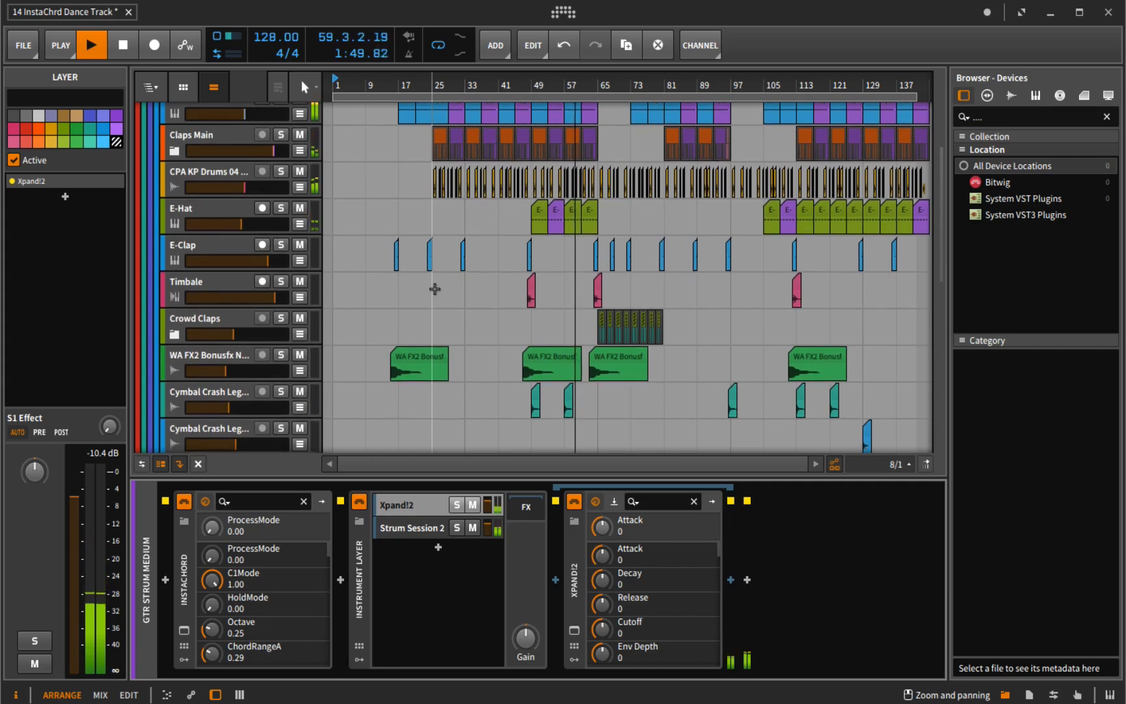
scroll(434, 292, "down", 1)
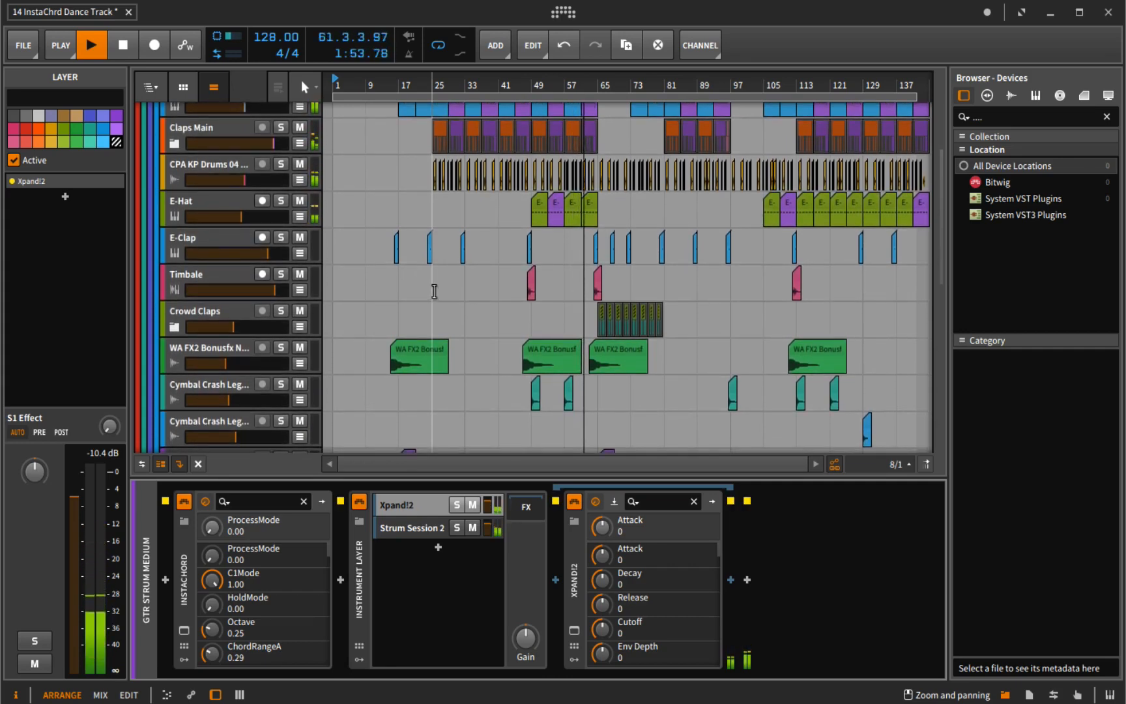
scroll(434, 293, "down", 1)
scroll(435, 293, "down", 1)
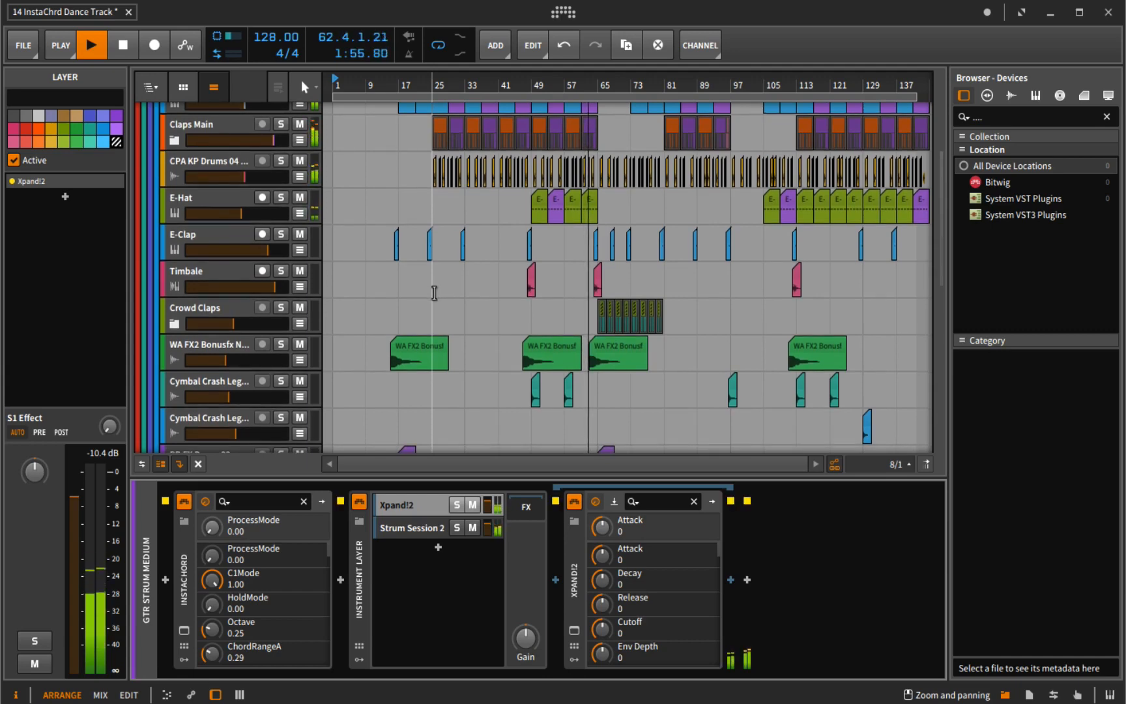
scroll(434, 291, "down", 1)
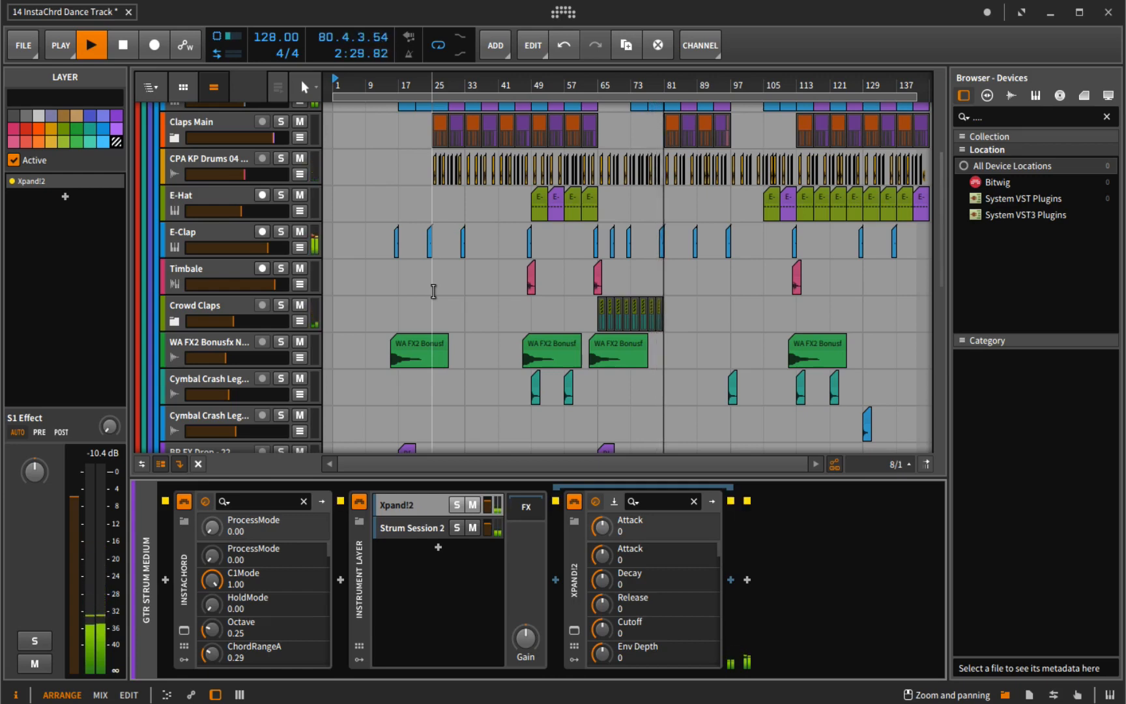
key("space")
left_click(433, 294)
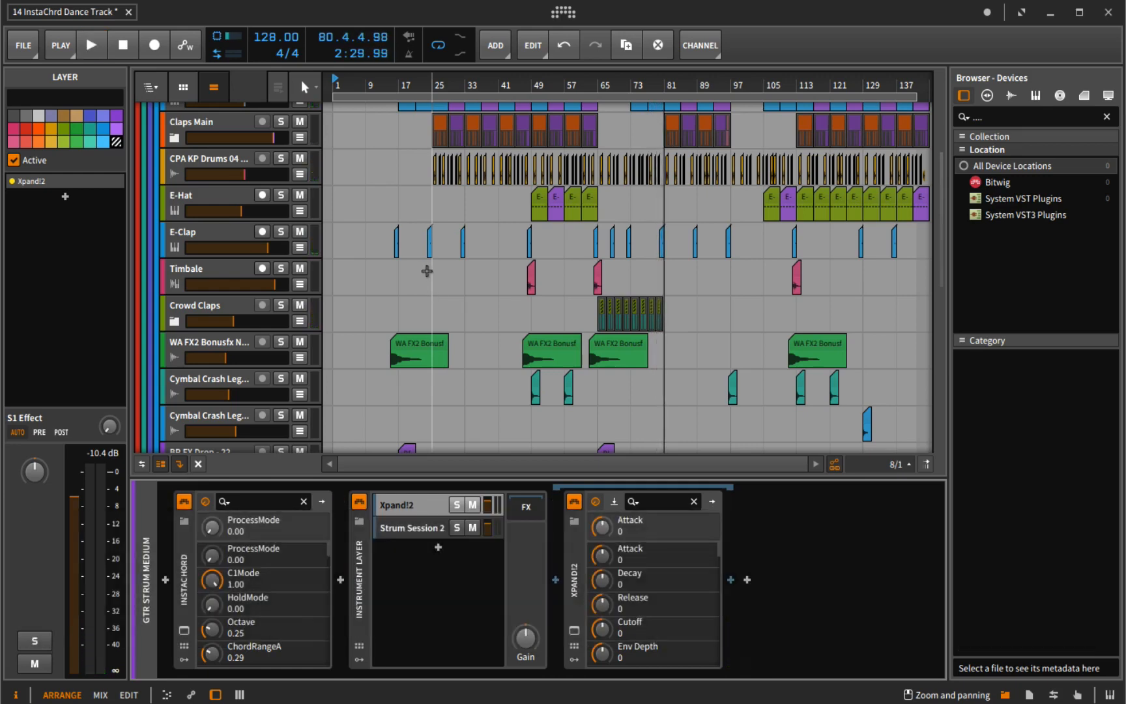